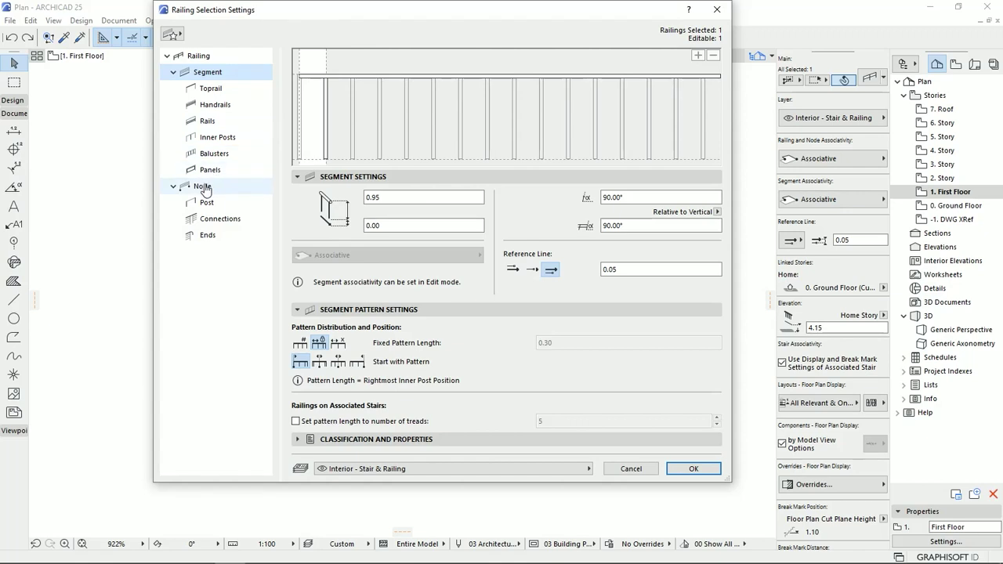
- Examine the component types offered for the railing's toprail, handrails and rails
click(208, 89)
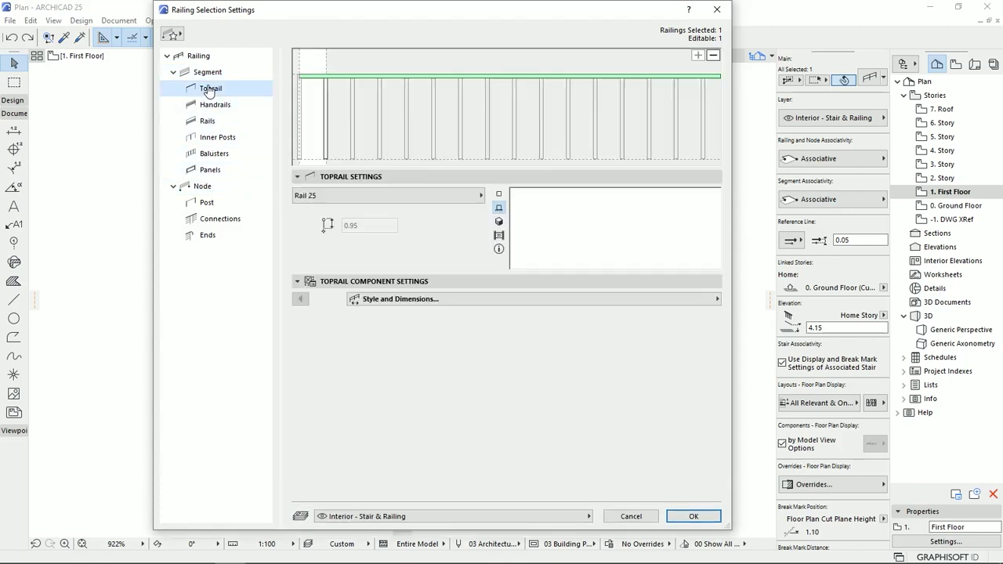
click(457, 198)
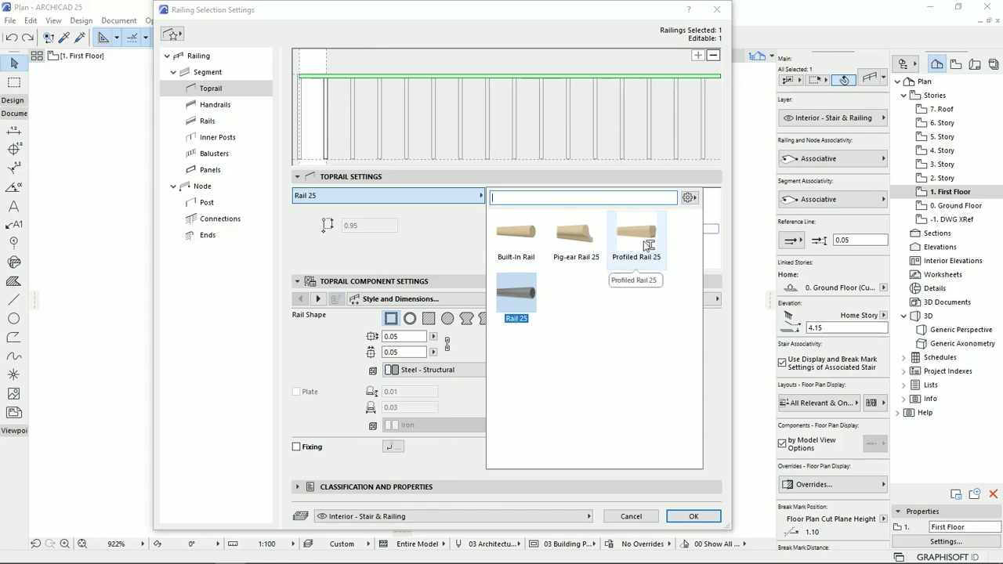
click(204, 106)
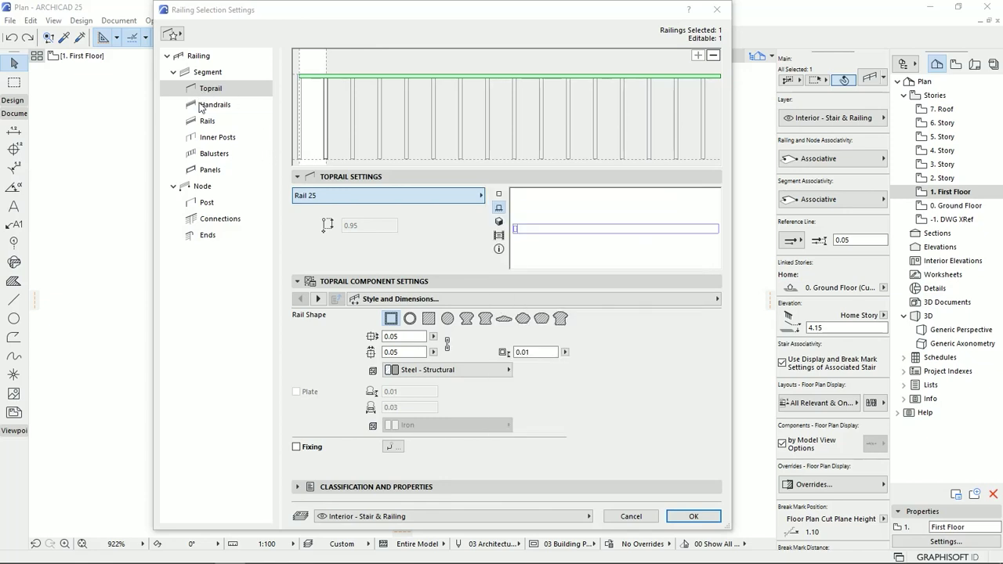
click(209, 109)
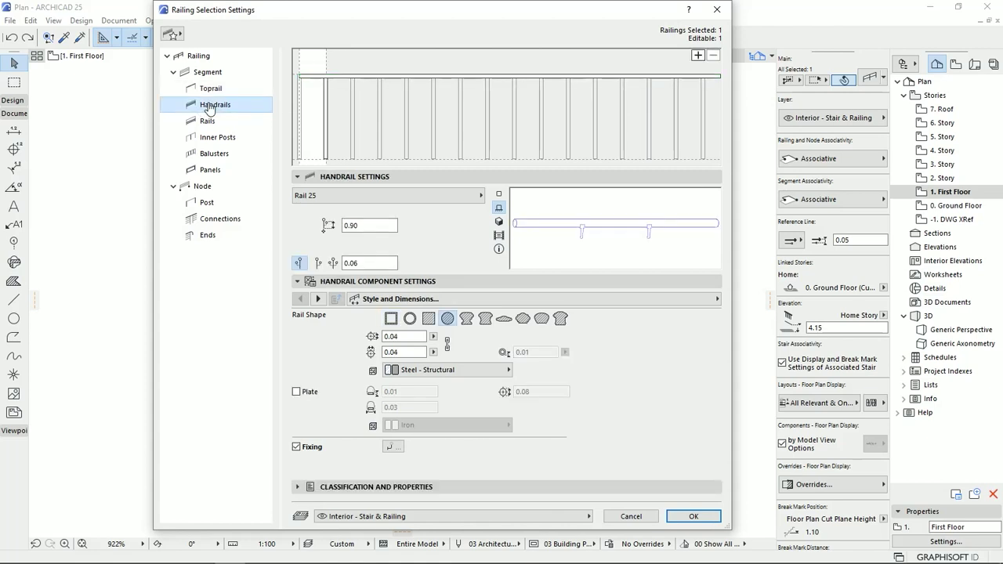
click(440, 195)
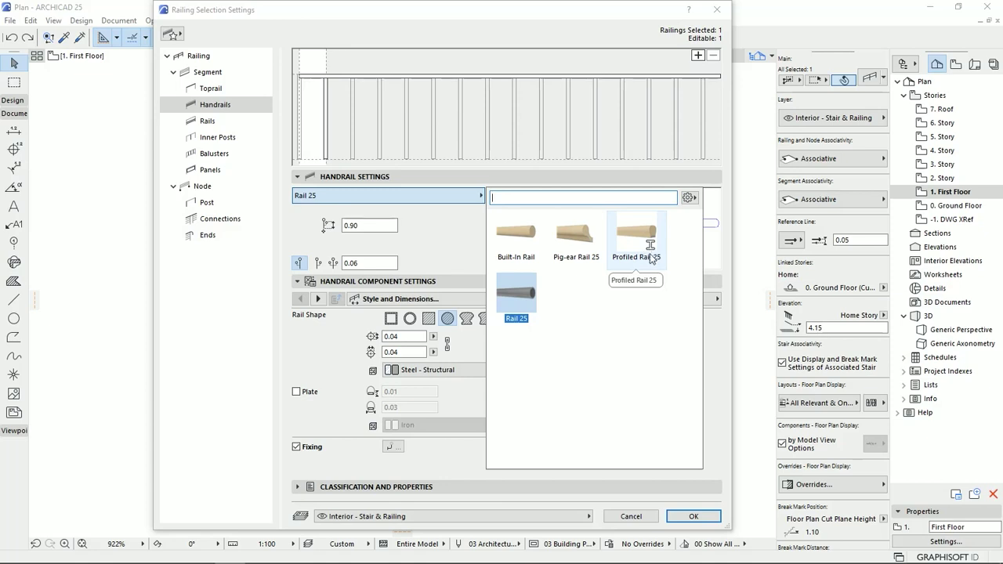
click(206, 121)
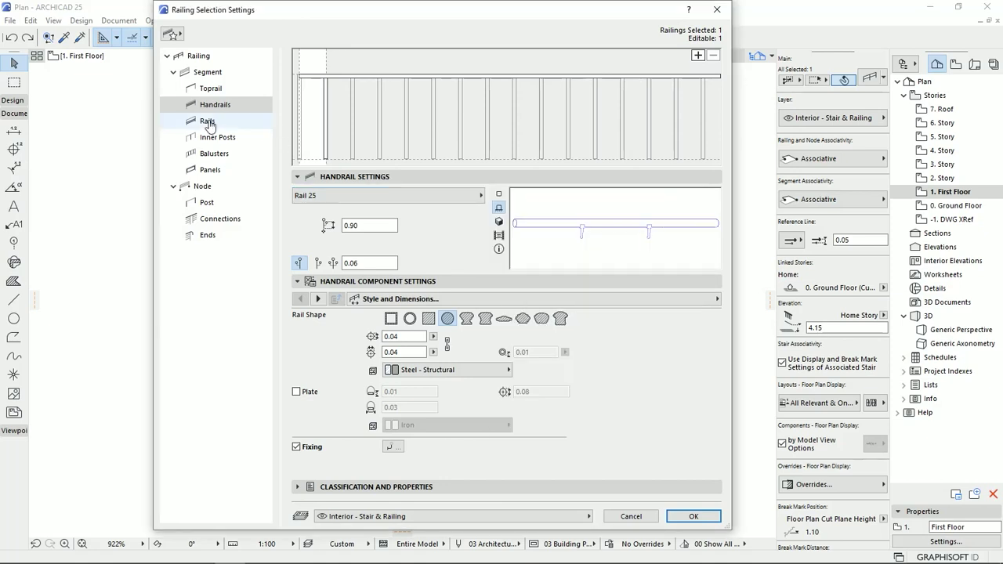
click(207, 120)
click(439, 196)
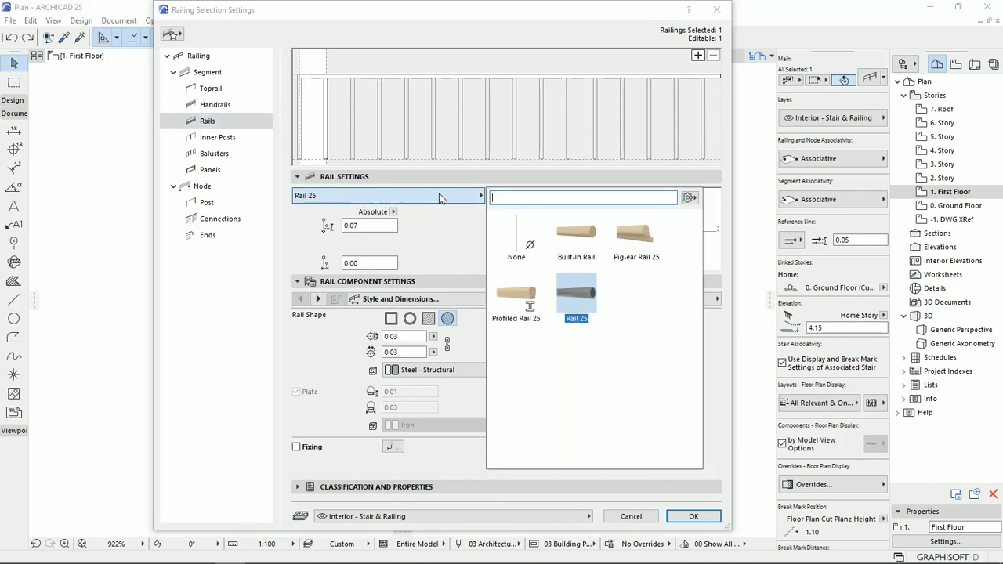
- Examine the component types offered for the railing's inner posts and panels, and close the railing settings without changes
click(218, 137)
click(218, 137)
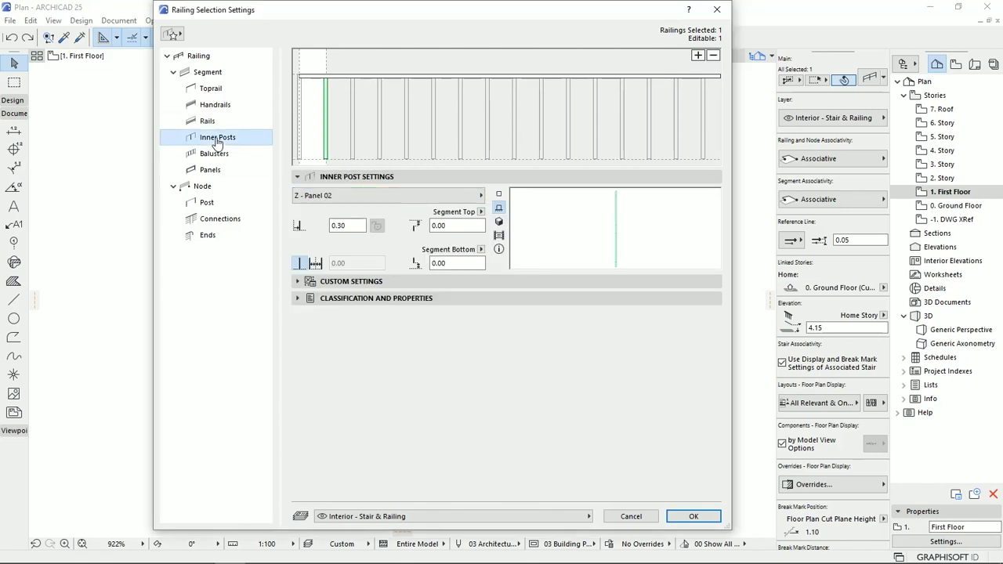
click(401, 198)
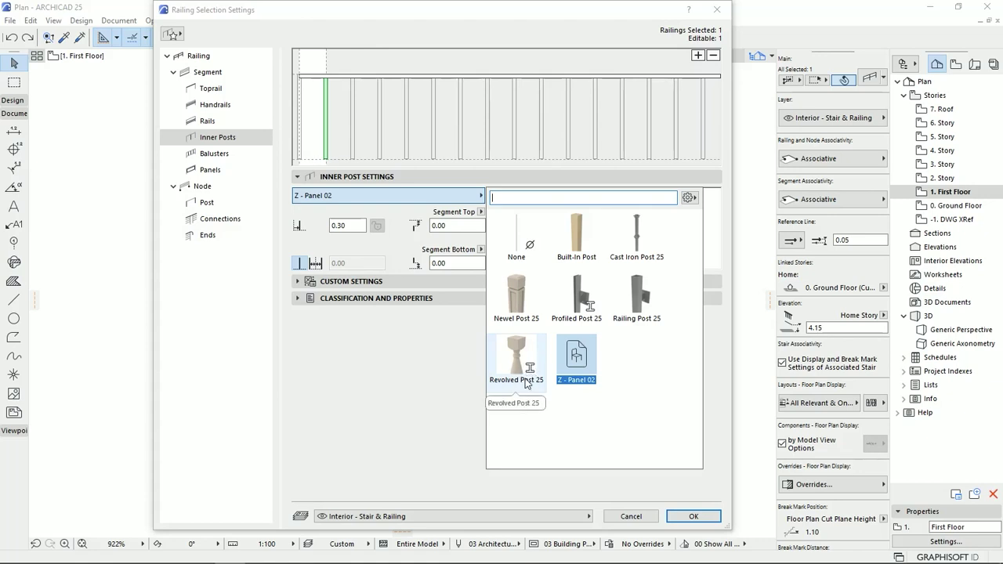
click(216, 157)
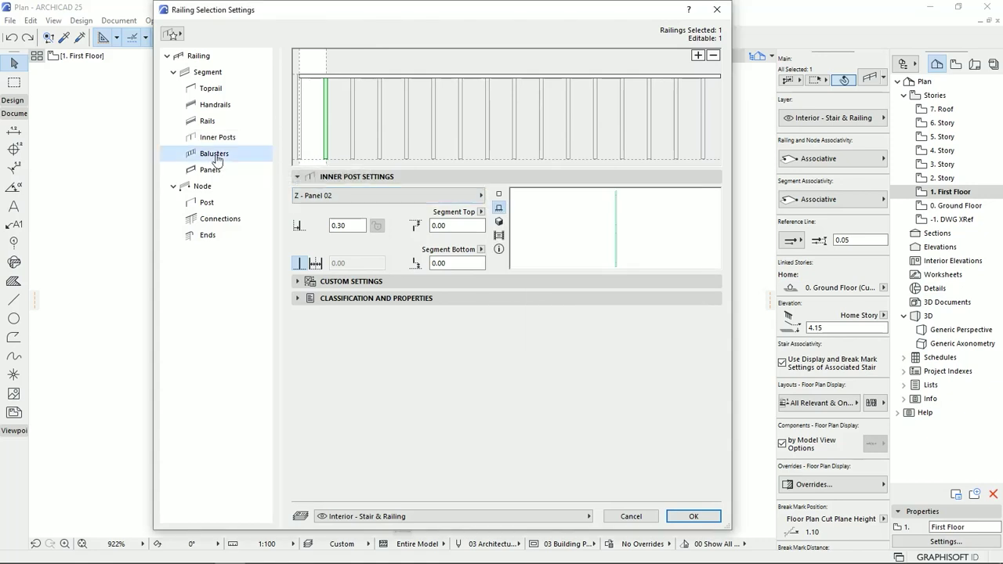
click(210, 173)
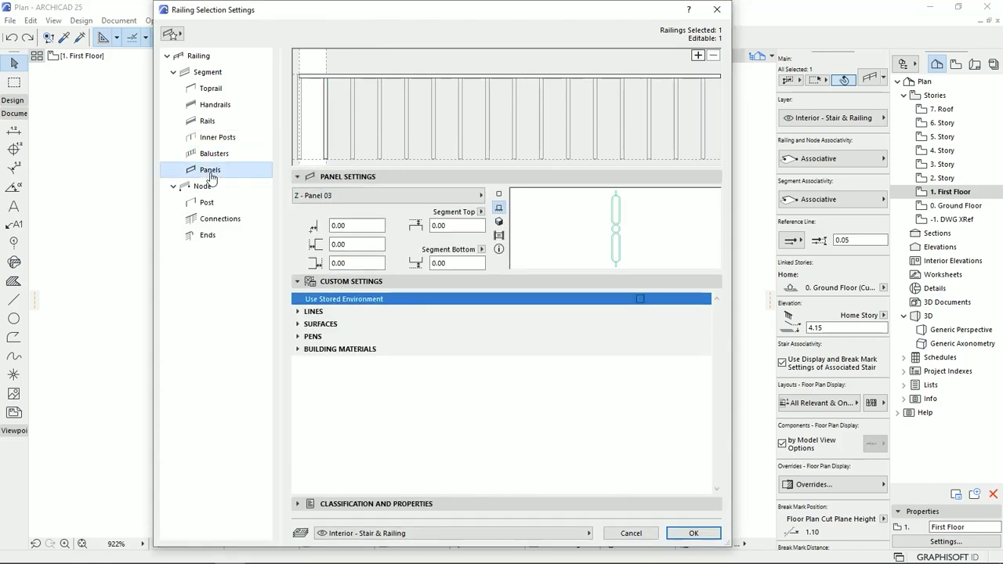
click(463, 195)
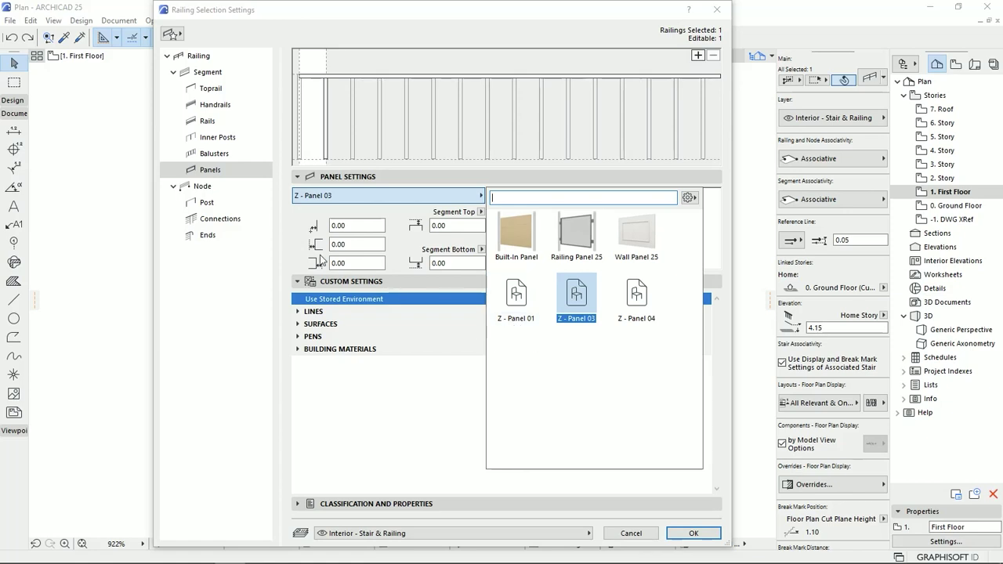
click(208, 159)
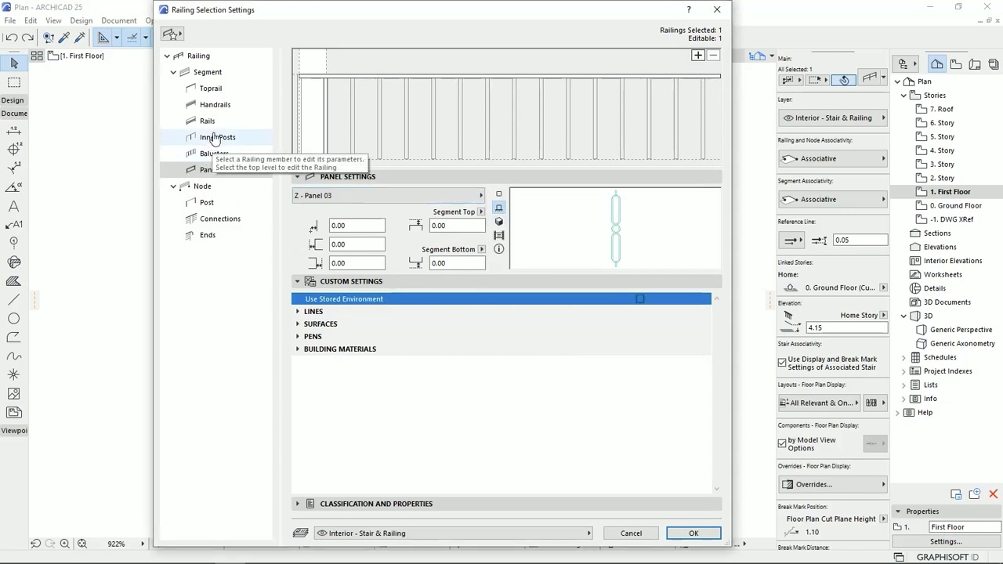
click(213, 139)
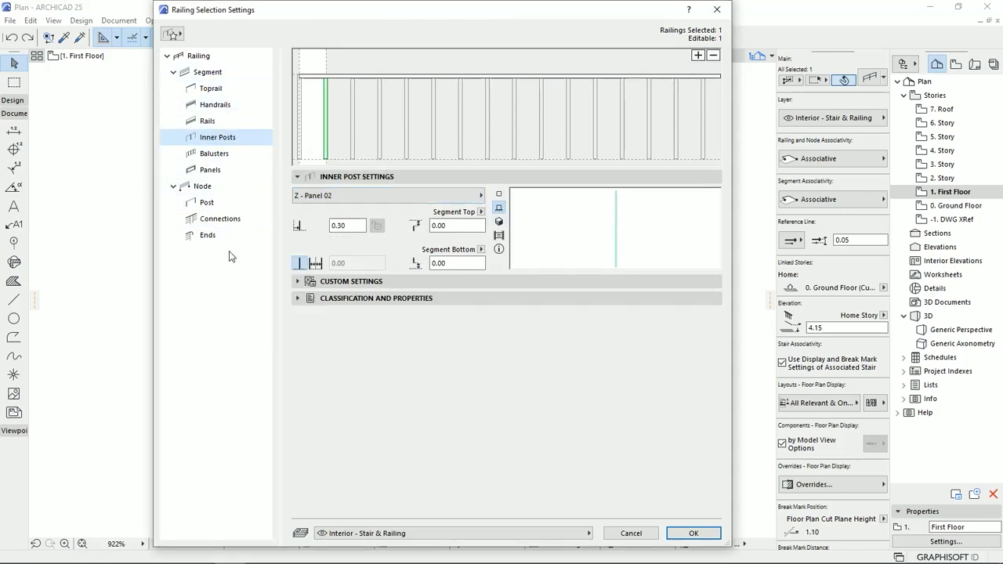
click(632, 534)
- Examine the line and arc segments of the handrail cross-section drawn beside the panel outline
click(487, 223)
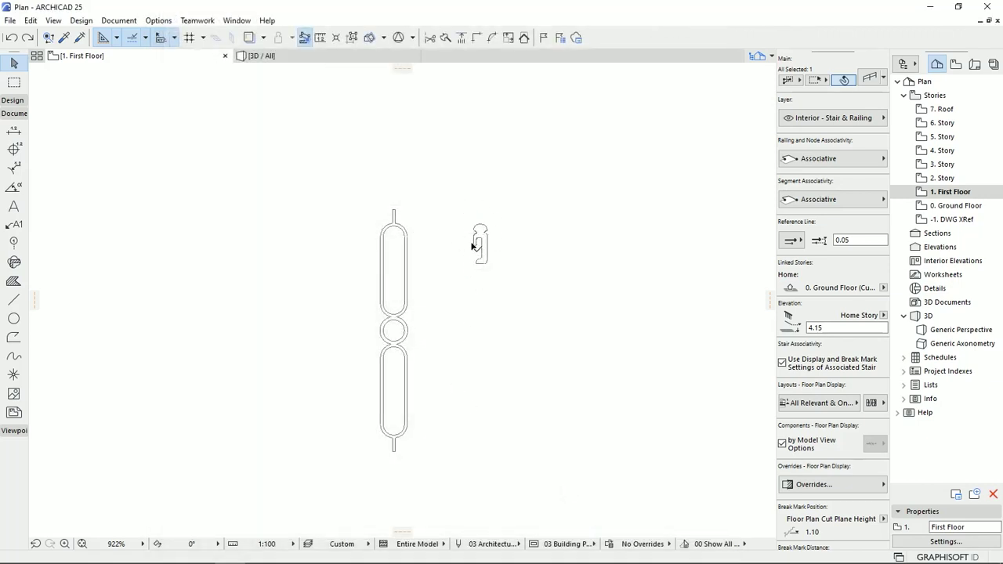
scroll(473, 246, up, 5)
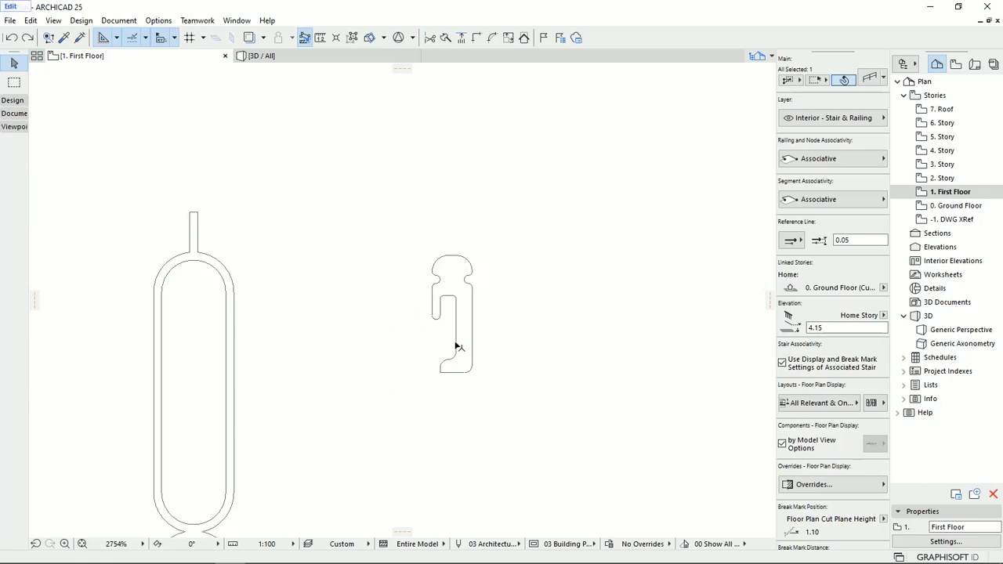
middle_drag(431, 359, 436, 326)
scroll(470, 240, up, 4)
click(498, 194)
click(450, 276)
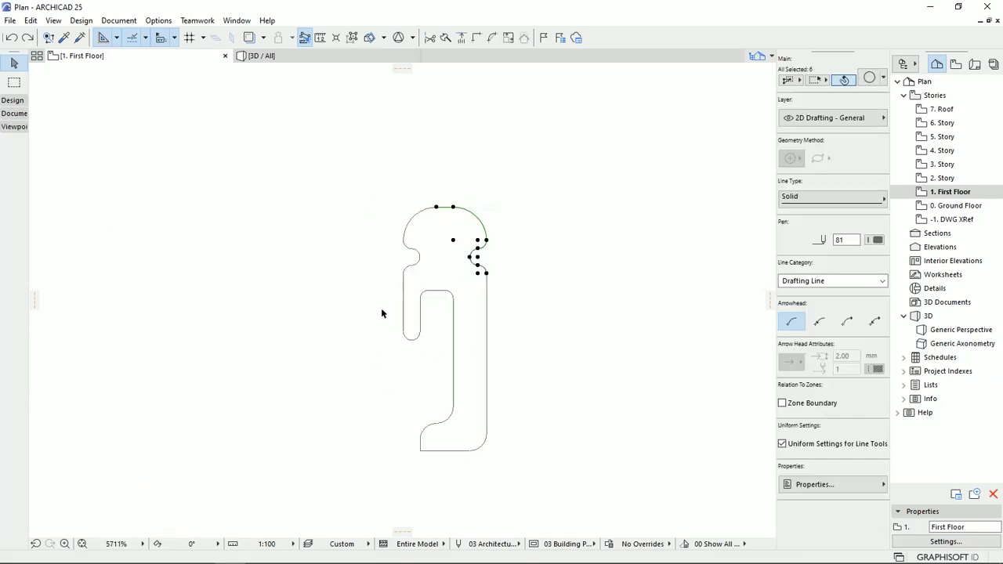
click(517, 415)
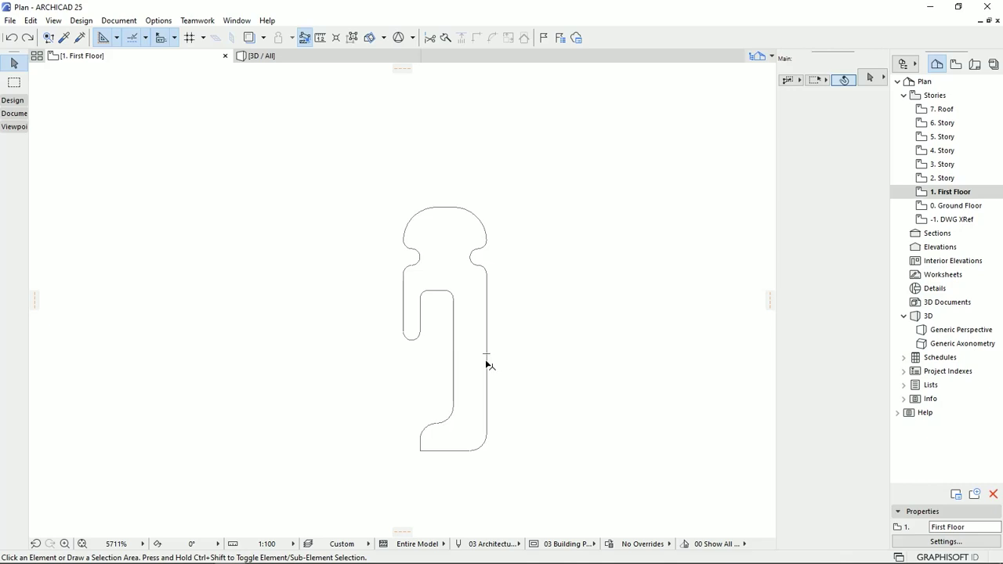
drag(492, 210, 462, 278)
key(Escape)
middle_drag(477, 420, 489, 414)
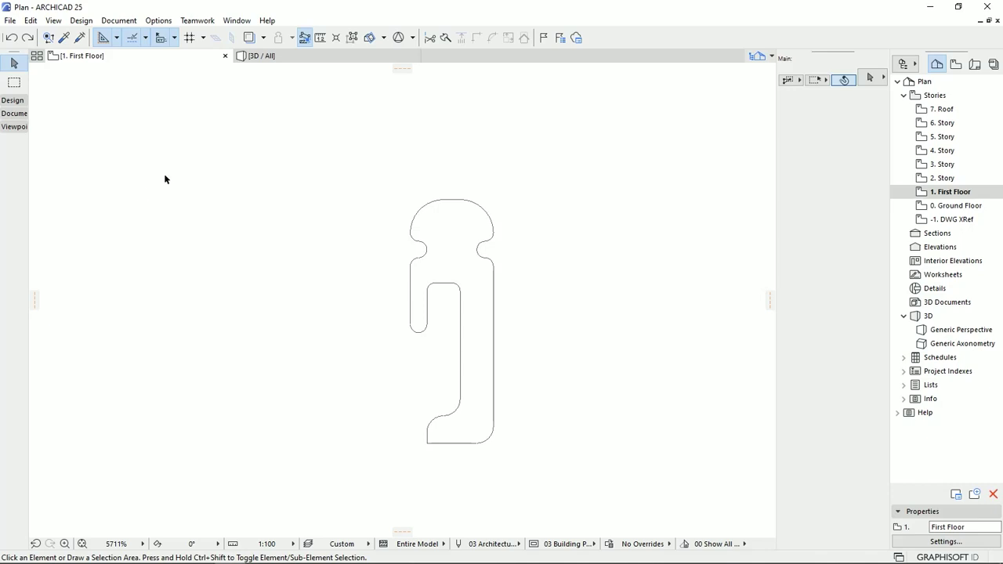
- Create a fill inside the closed handrail cross-section outline with the Fill tool
click(13, 101)
click(14, 509)
click(13, 280)
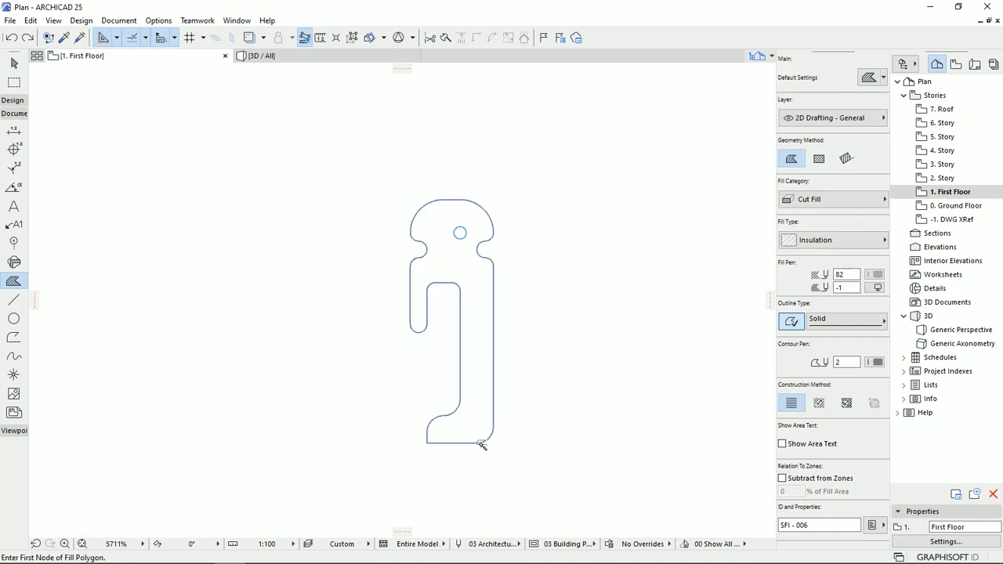
click(478, 295)
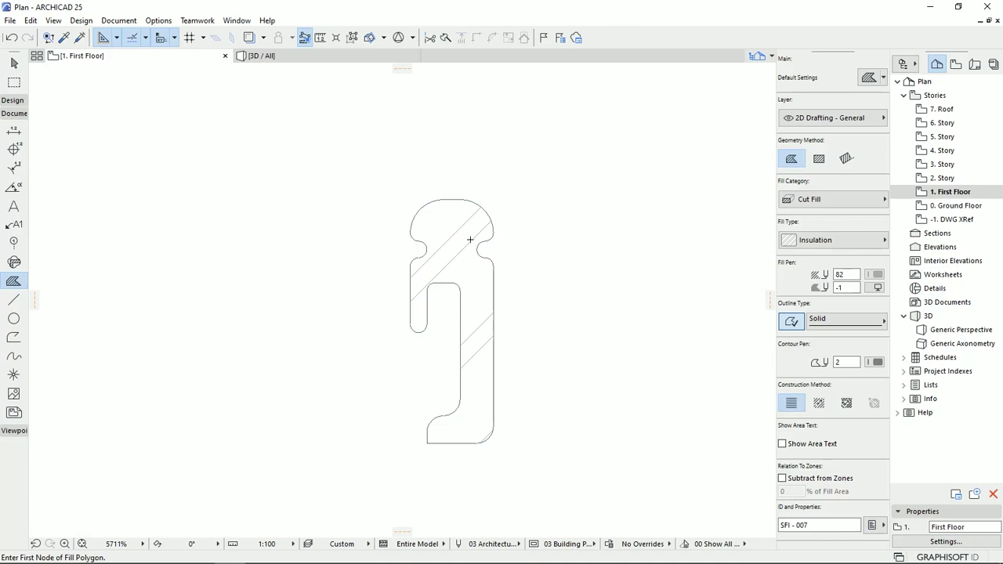
key(Escape)
- Set the handrail fill's type to Wood
click(467, 225)
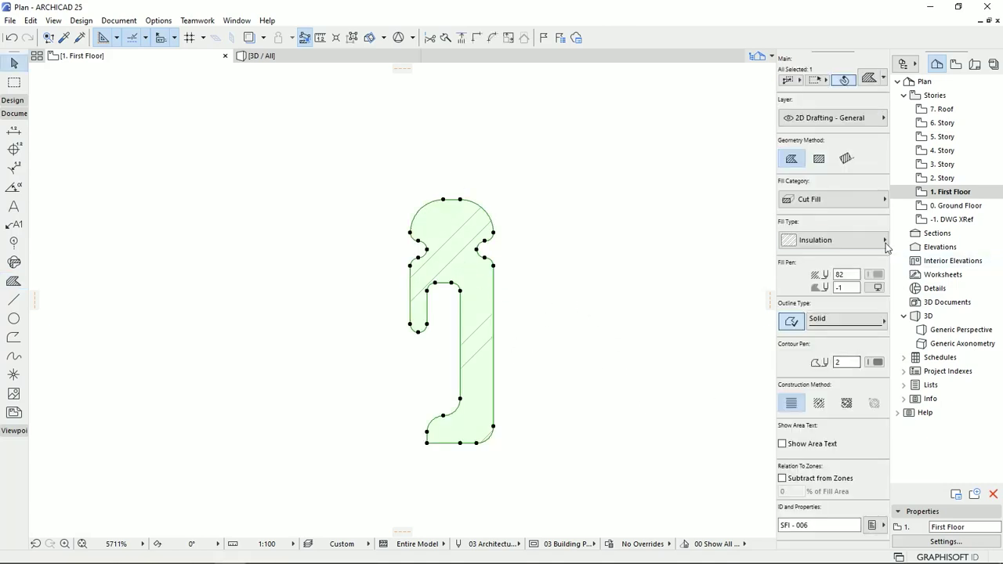
click(832, 240)
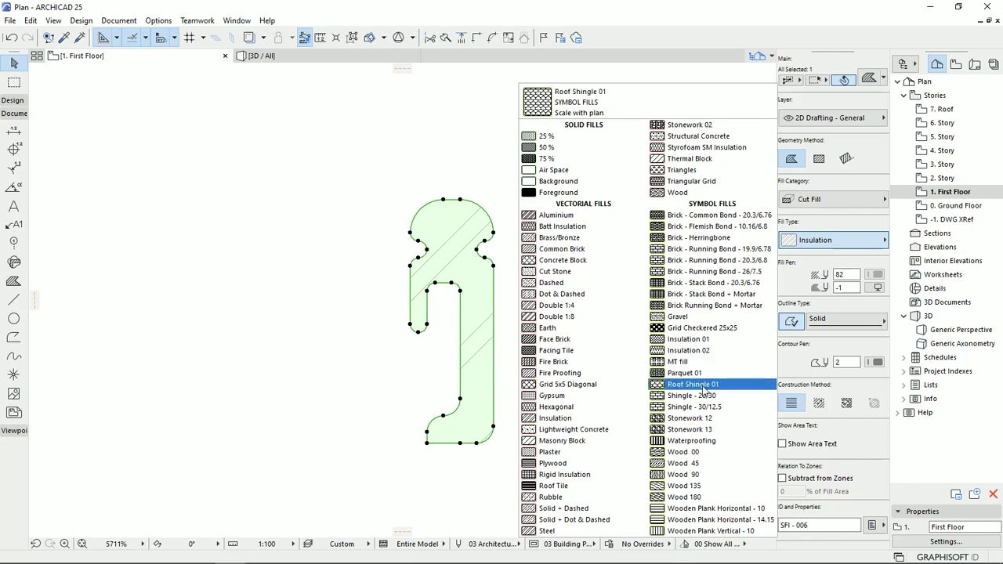
click(682, 192)
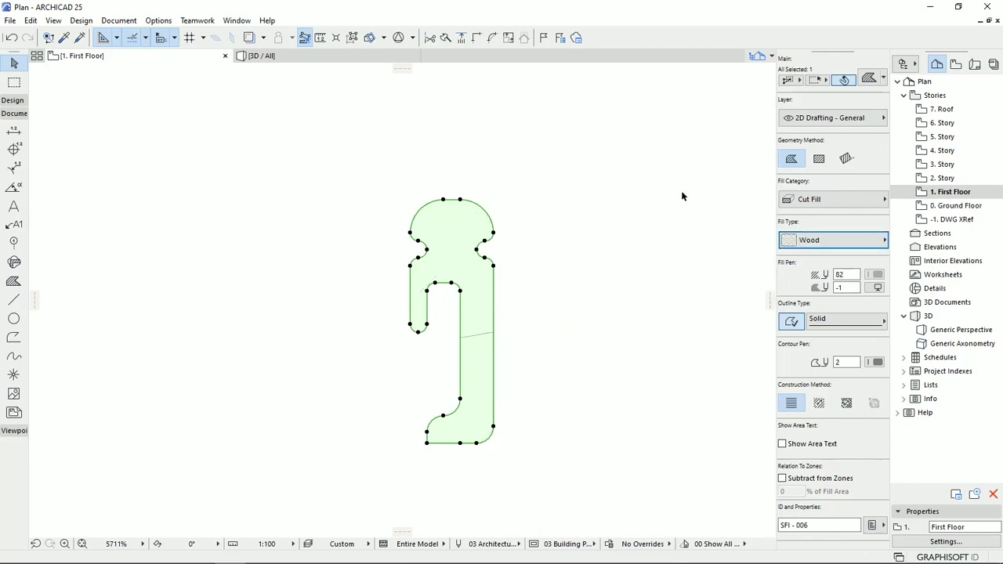
- Create a new complex profile named "Z - Handrail" in the Profile Manager
drag(434, 270, 463, 284)
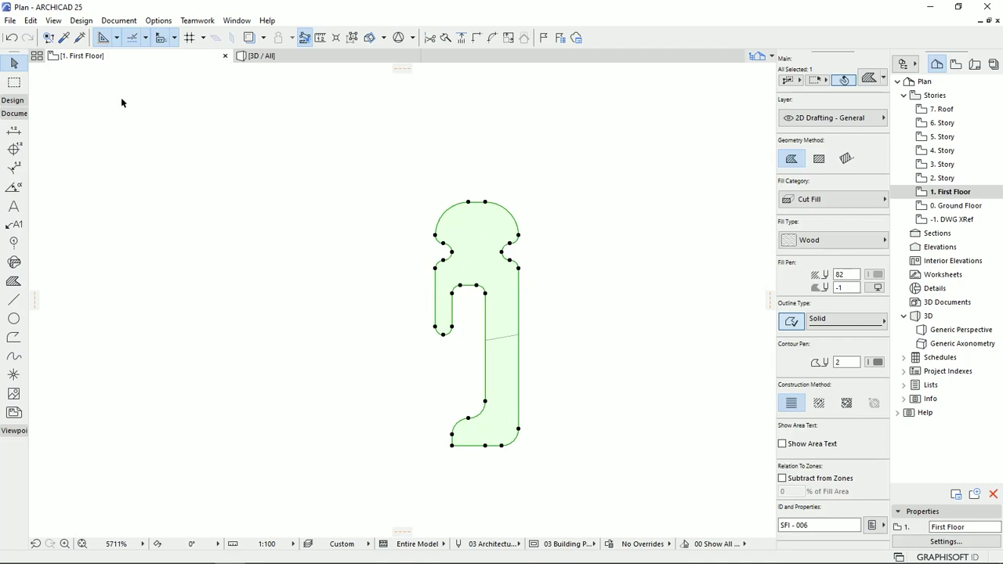
click(159, 20)
mouse_move(174, 43)
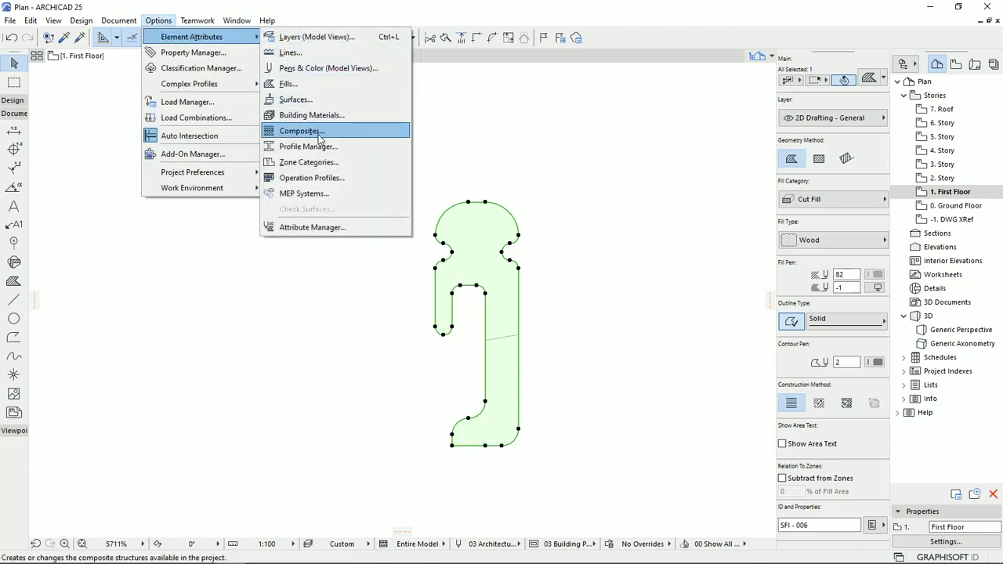
click(308, 147)
drag(637, 8, 637, 159)
click(650, 219)
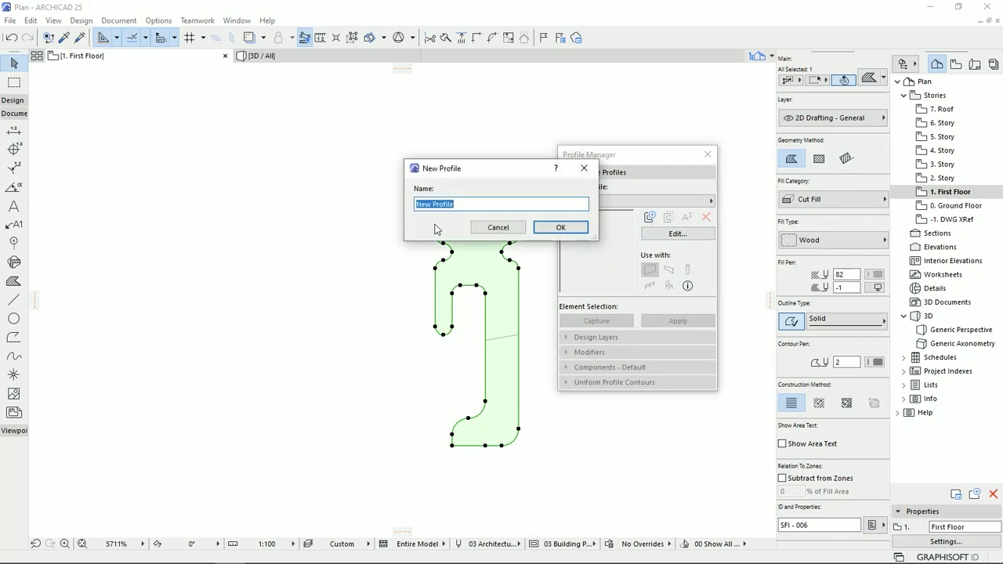
text(Handrail)
key(Home)
text(2 -)
click(566, 229)
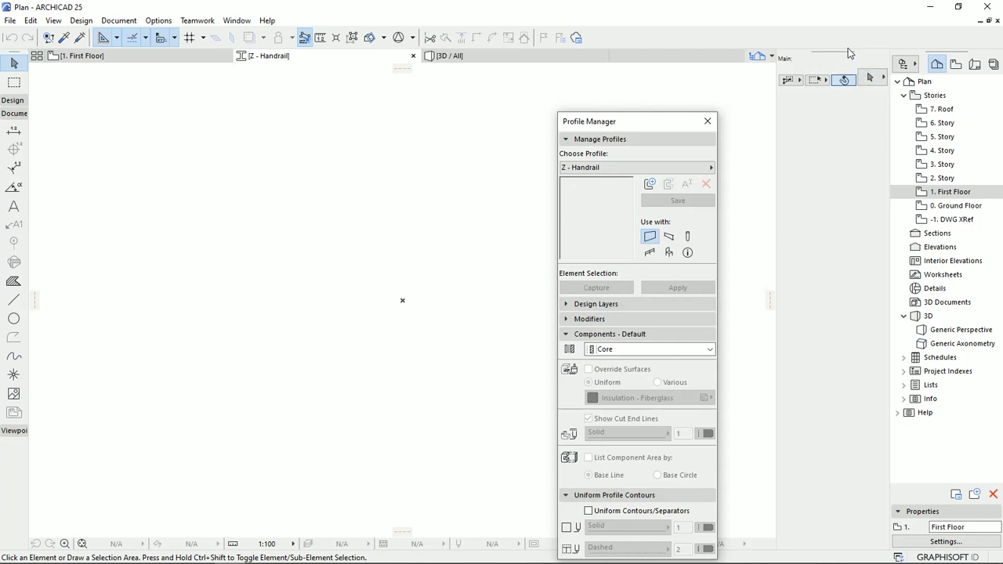
- Paste the copied handrail fill into the profile editor at the center of the current view, keeping the current zoom
drag(643, 126, 576, 107)
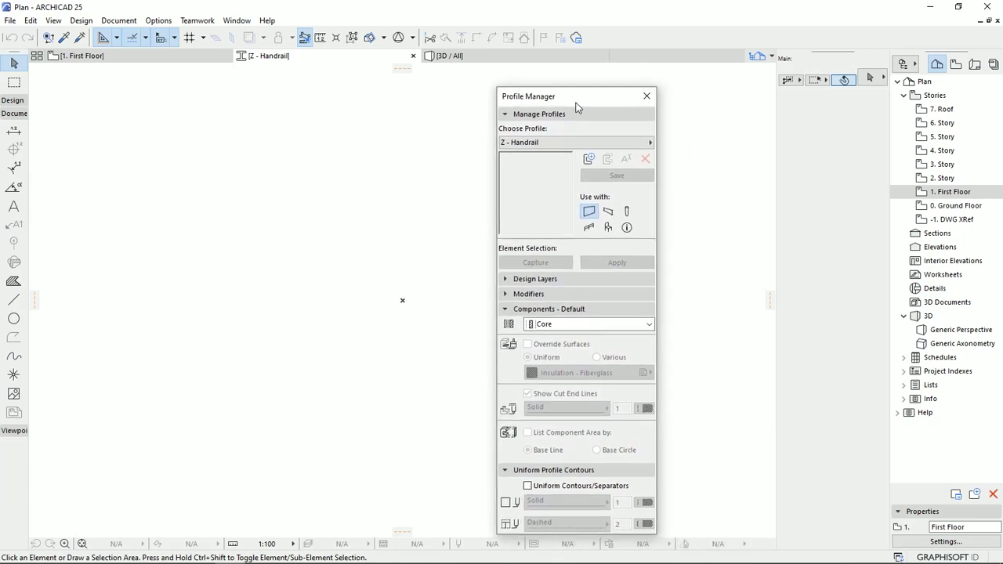
right_click(345, 278)
click(420, 282)
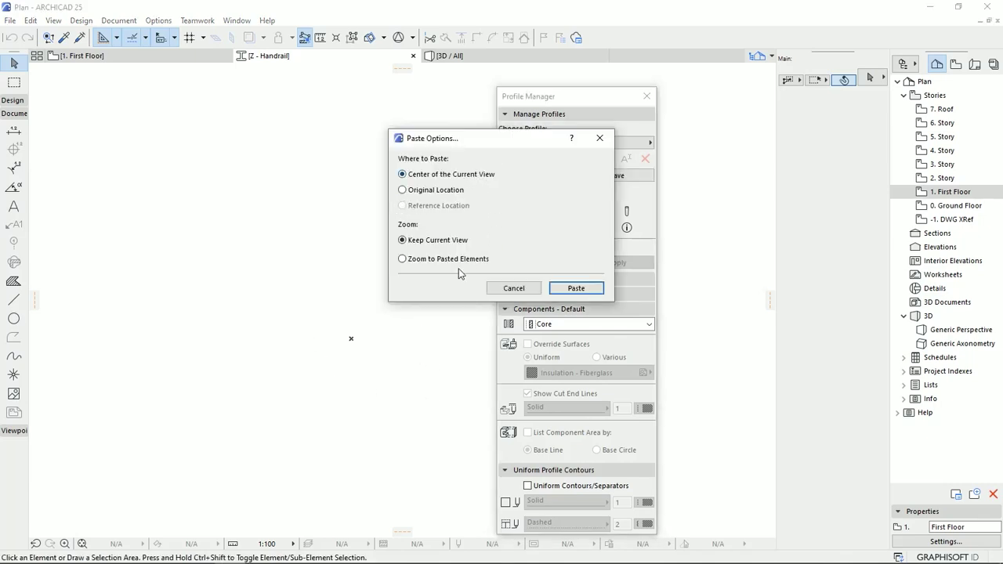
click(576, 289)
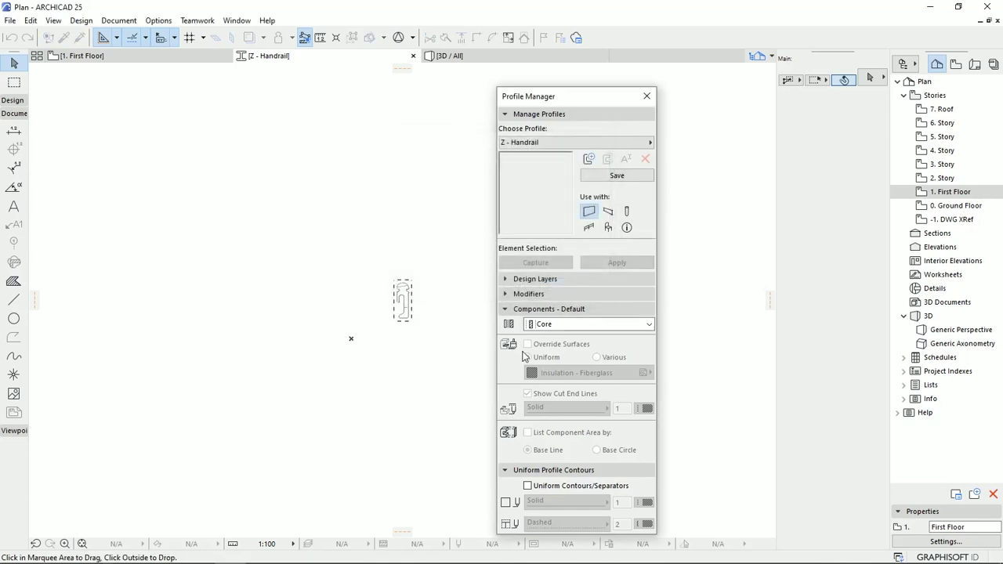
right_click(413, 336)
click(444, 364)
- Move the handrail fill by the node on its bottom edge onto the profile origin
scroll(383, 318, up, 2)
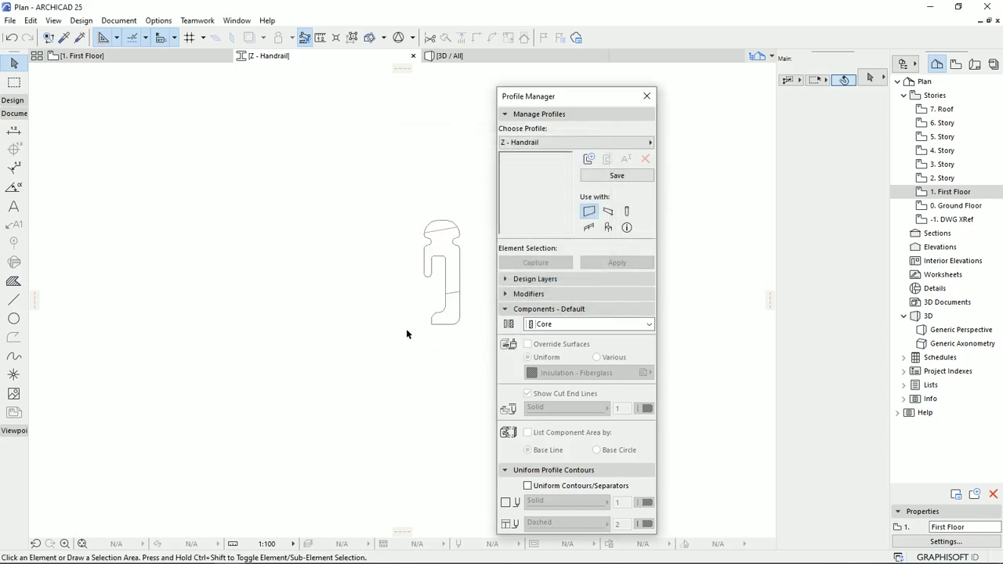
click(445, 316)
drag(445, 323, 290, 387)
scroll(281, 396, up, 4)
- Make the Z - Handrail profile available for railings instead of walls, save it and close the Profile Manager
click(588, 227)
click(589, 211)
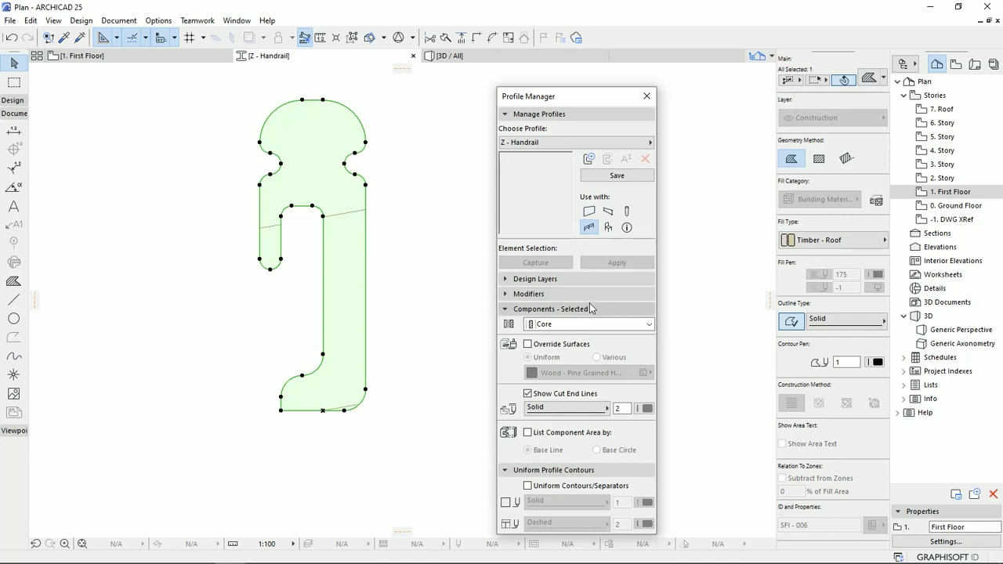
click(616, 175)
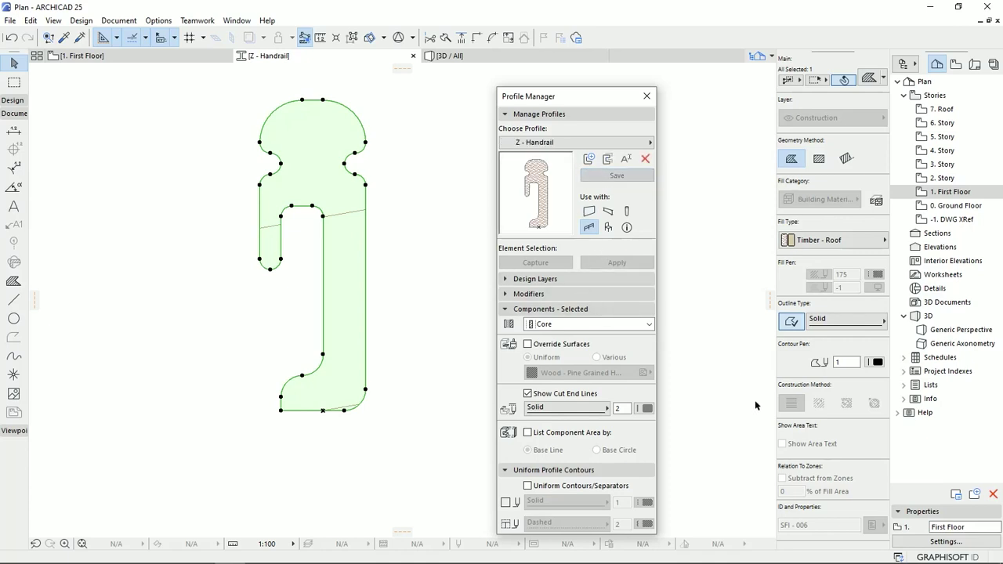
click(646, 96)
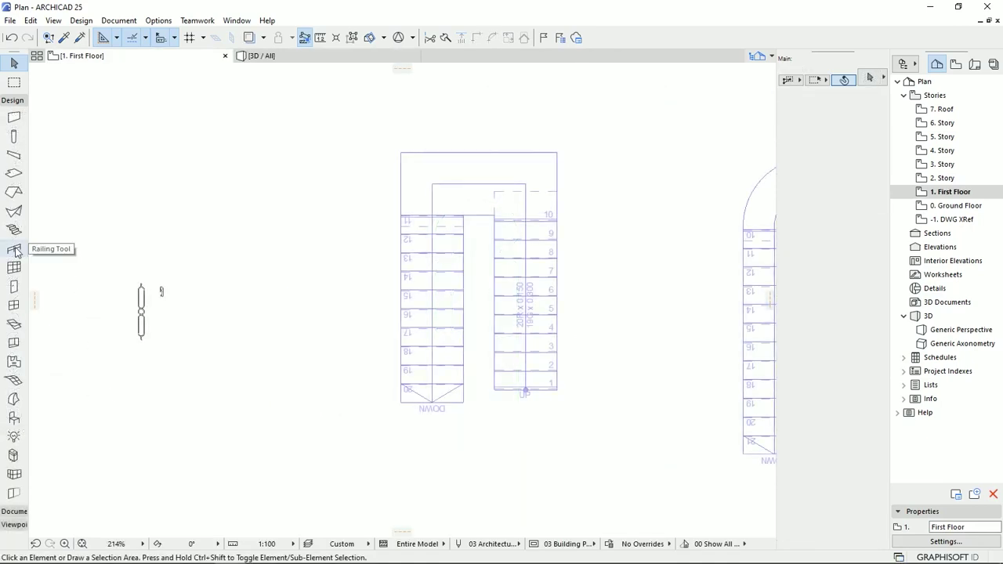
- Start the Railing tool and load the Metal Railing favorite into its default settings
click(16, 251)
click(862, 82)
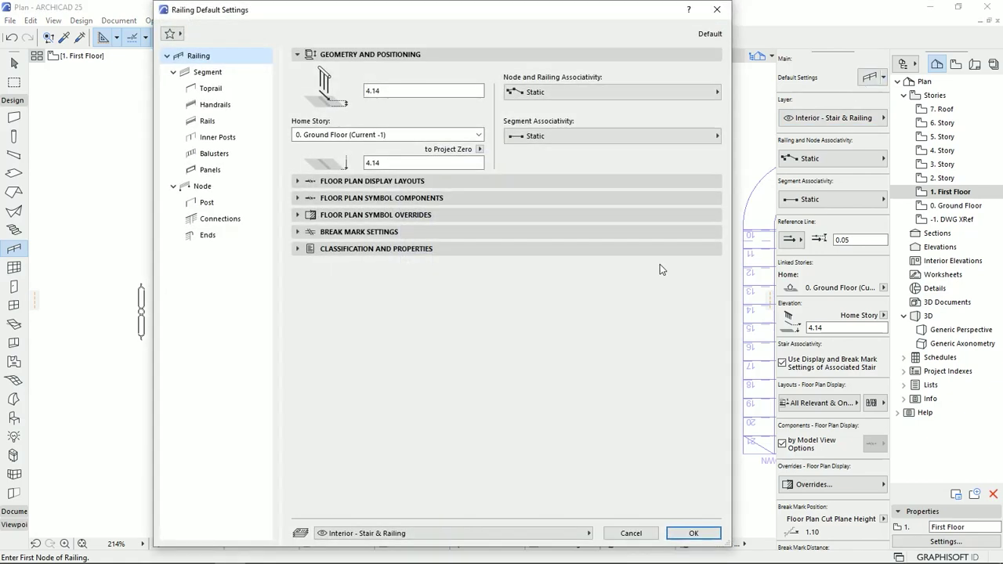
click(169, 34)
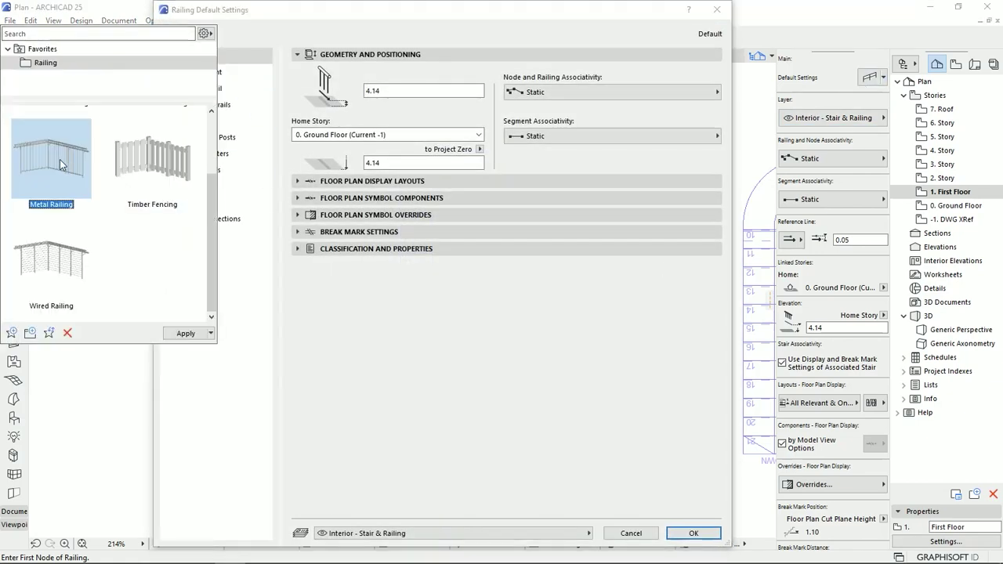
double_click(52, 158)
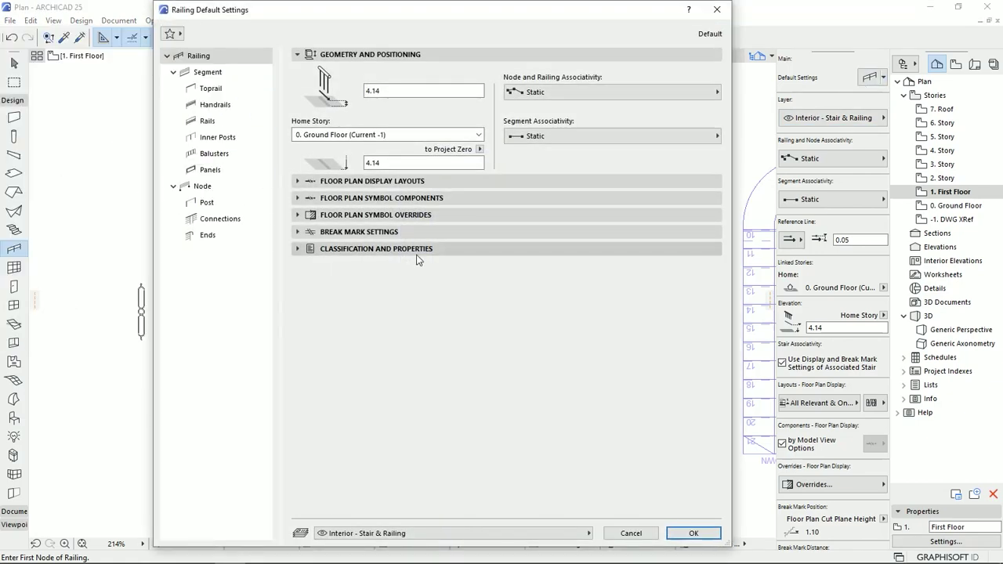
- Set both the node and railing associativity and the segment associativity to Associative in the railing defaults
click(593, 95)
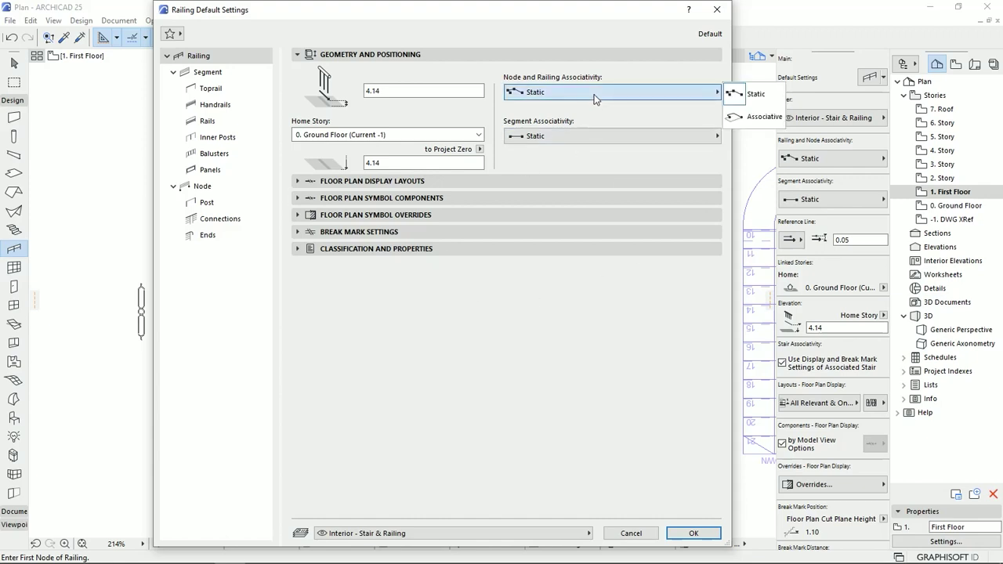
click(746, 116)
click(588, 136)
click(759, 160)
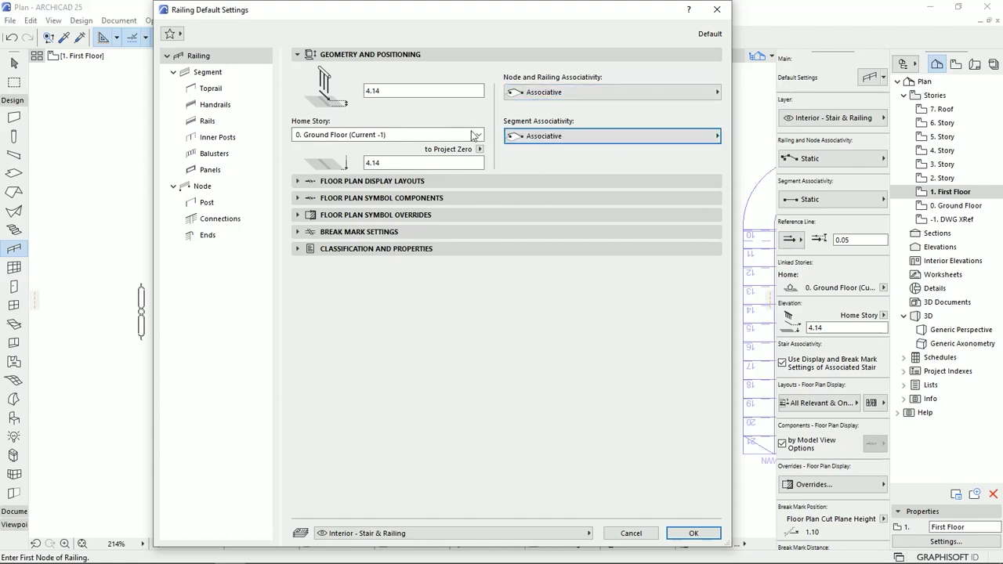
click(693, 533)
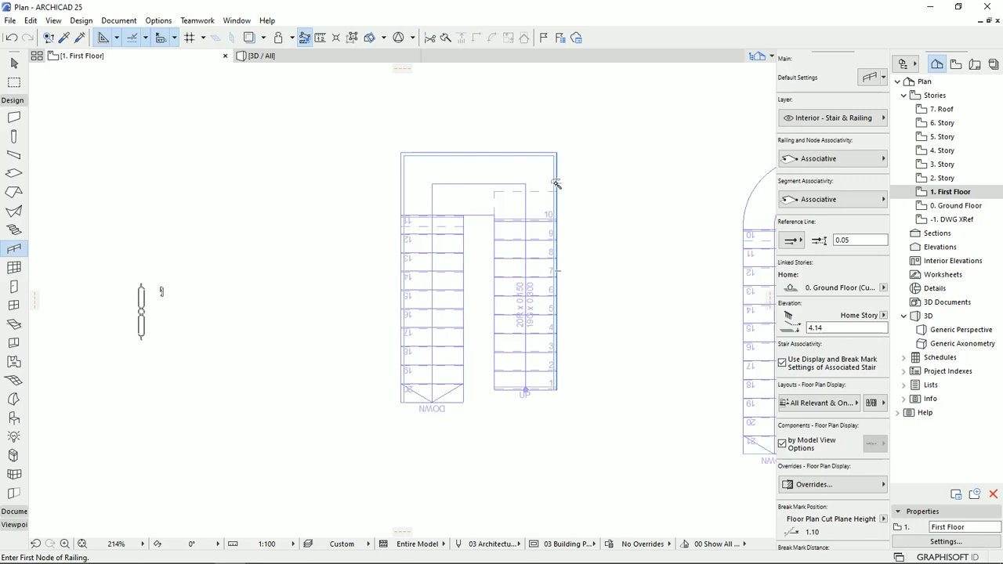
- Place the railing along the outer edge of the U-shaped stair and show it close up in 3D
click(562, 190)
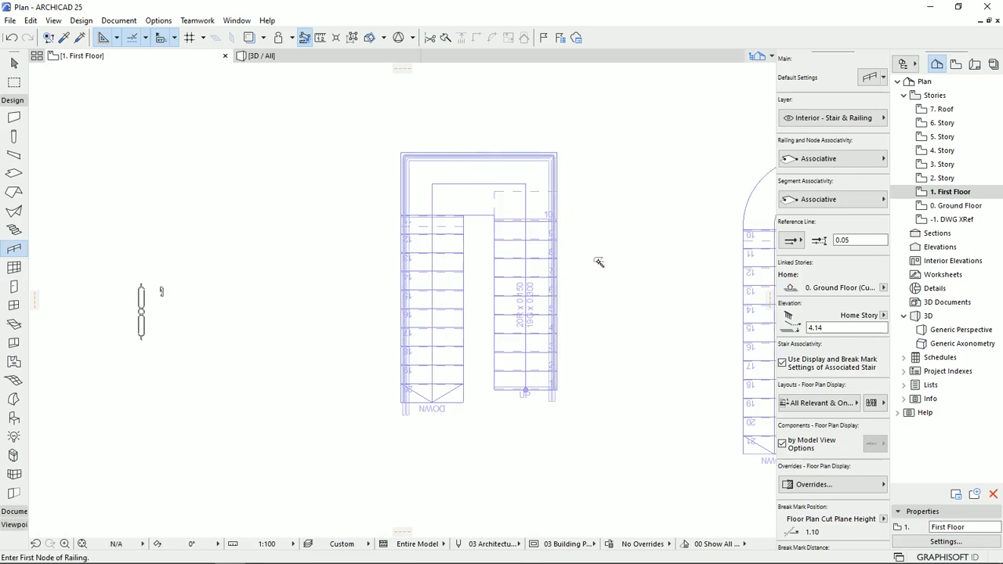
click(294, 58)
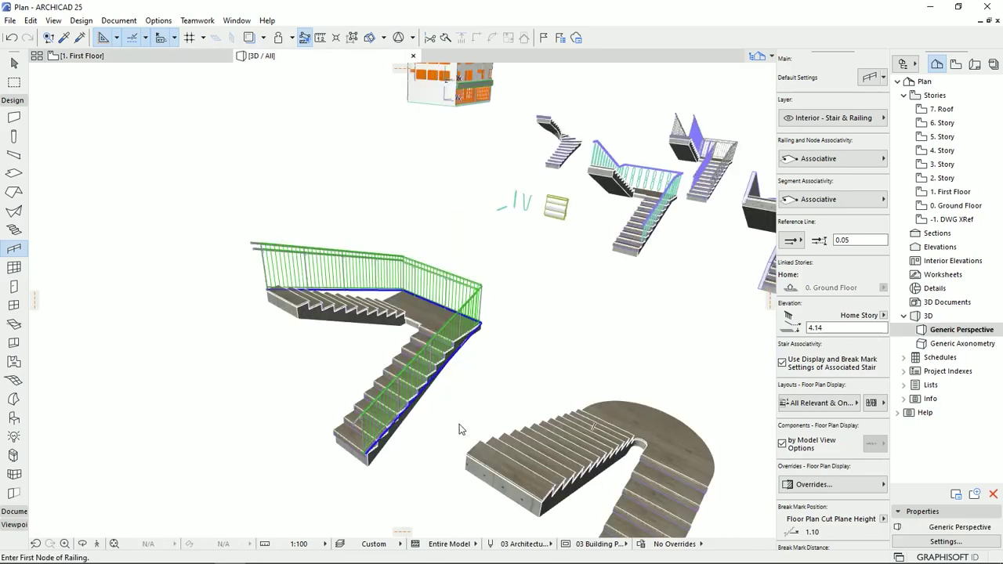
scroll(423, 321, up, 3)
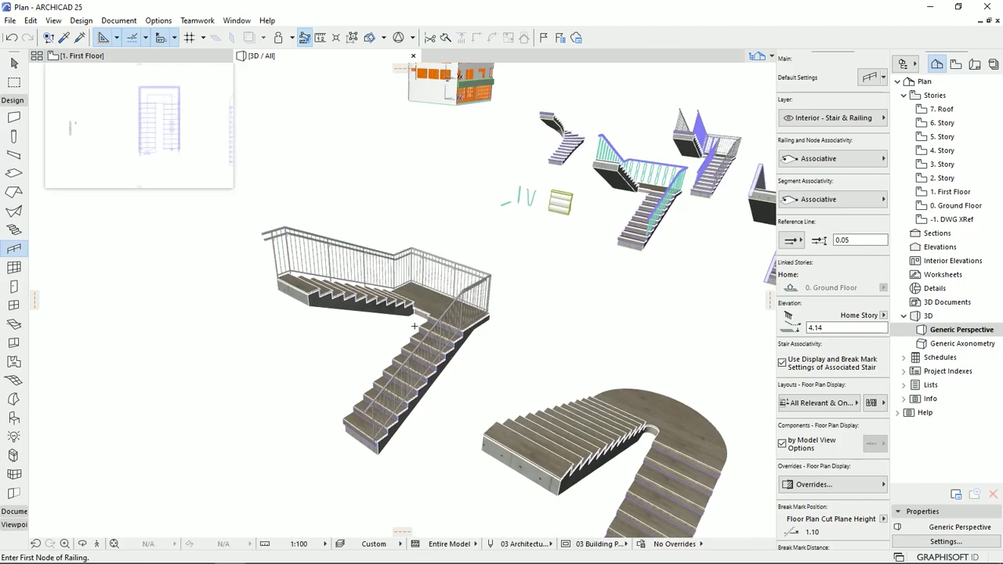
scroll(441, 321, up, 5)
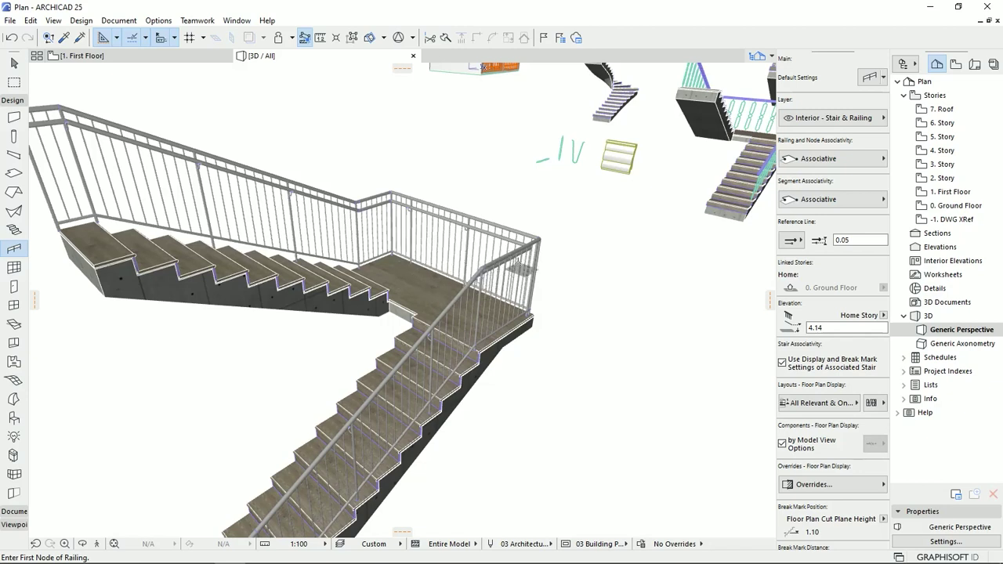
- Change the toprail component of the new stair railing to Profiled Rail 25
key(Escape)
click(524, 247)
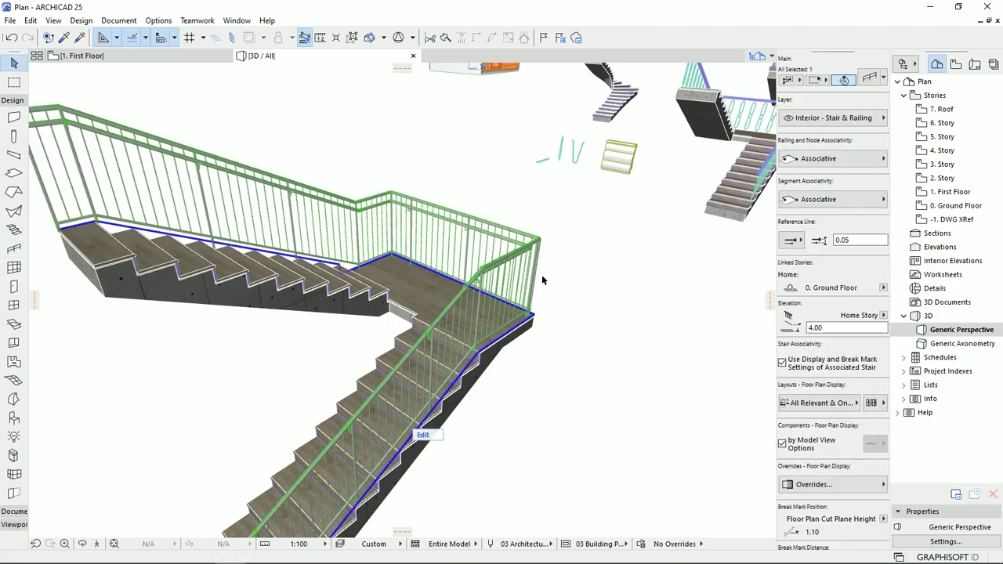
click(870, 79)
click(214, 90)
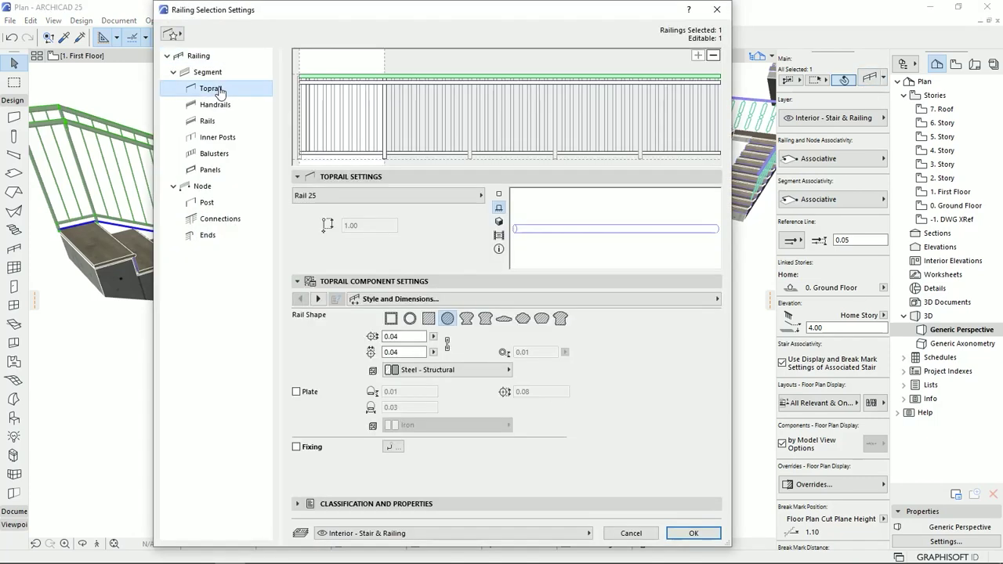
click(360, 197)
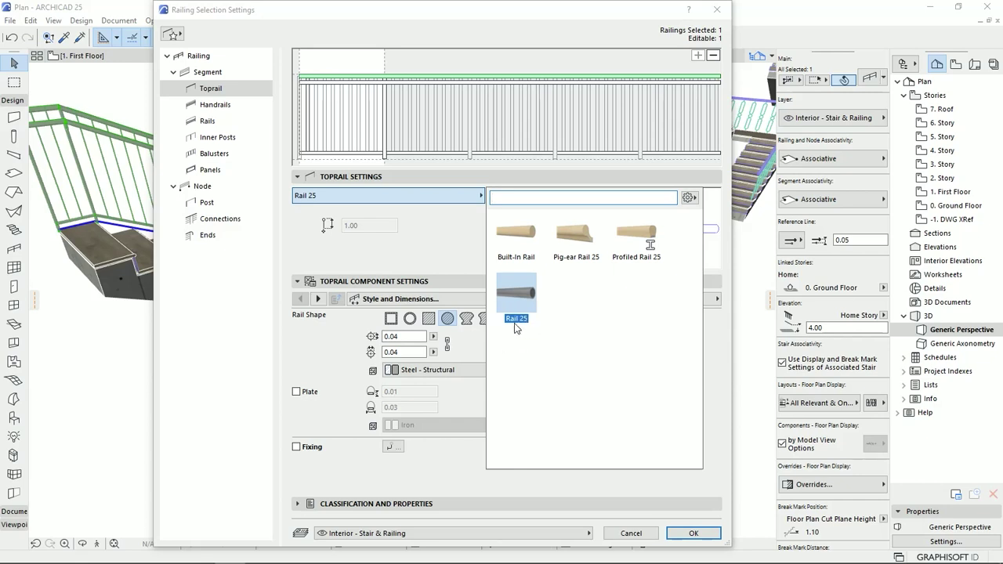
click(475, 310)
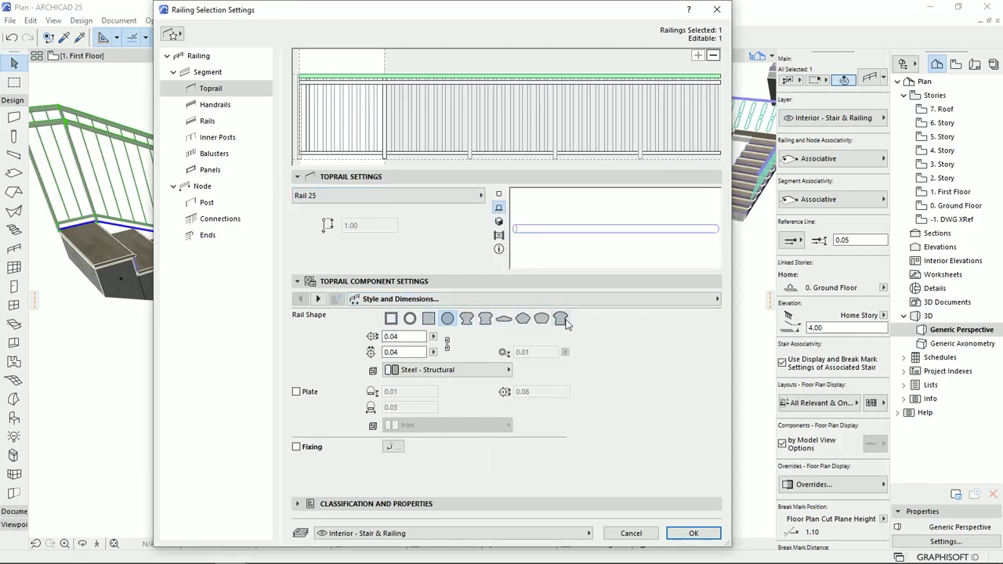
click(474, 195)
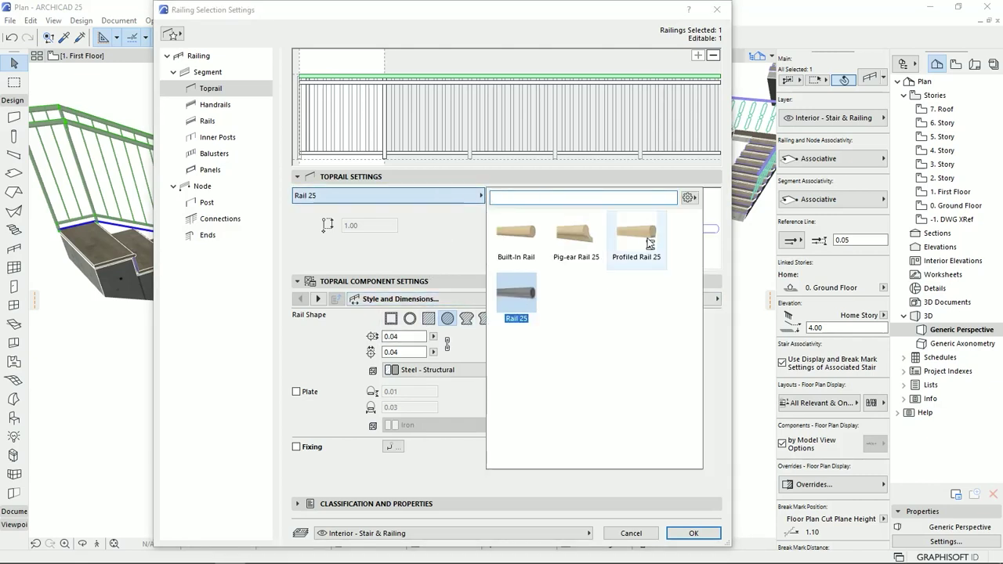
click(649, 244)
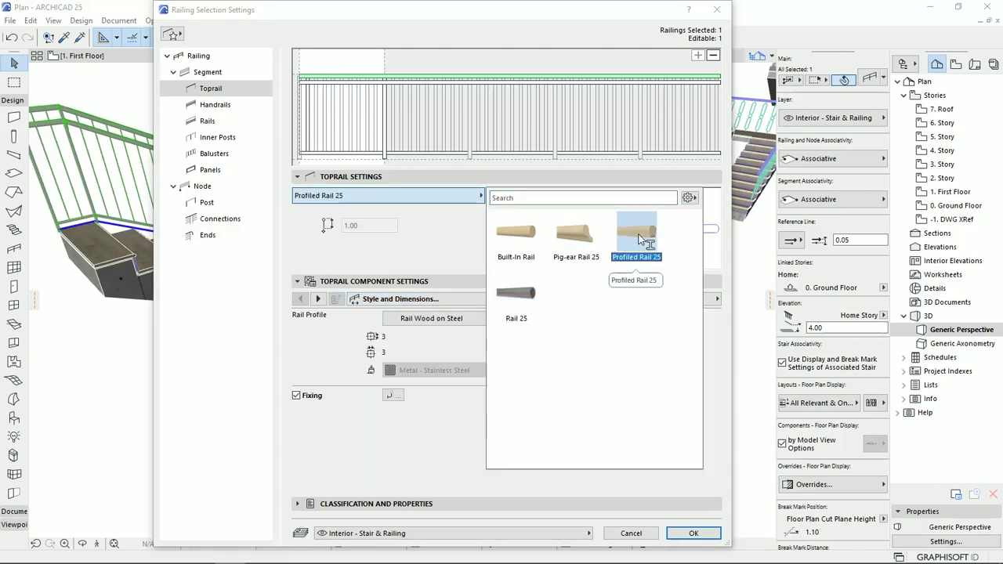
click(437, 251)
- Assign the Z - Handrail profile to the toprail, turn off its fixing and apply the railing settings
click(431, 318)
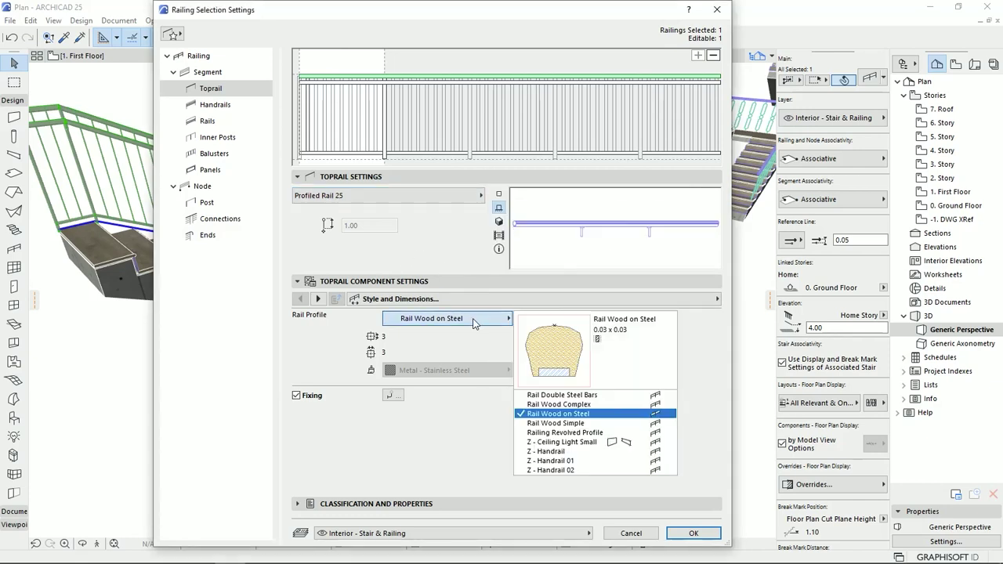
click(551, 452)
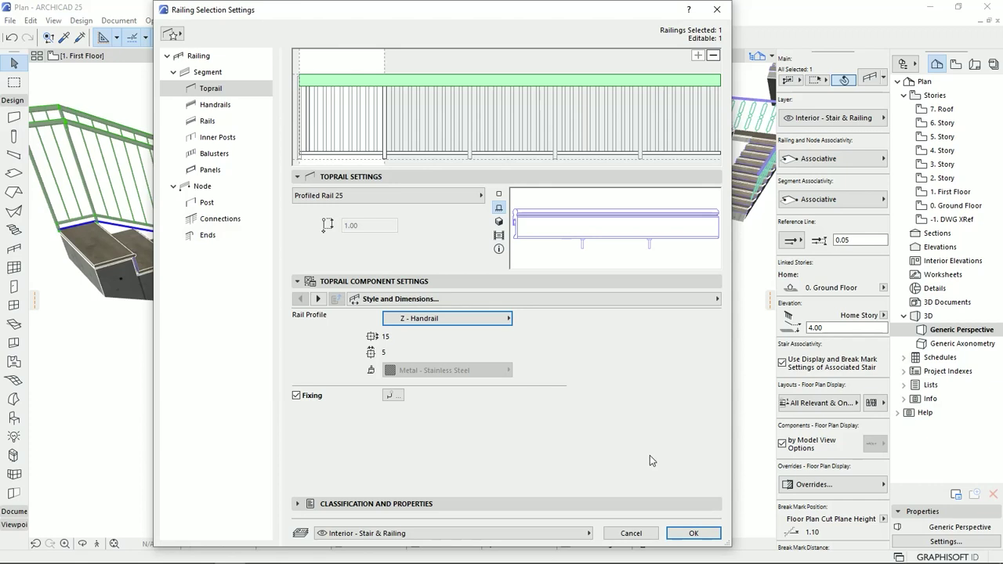
click(297, 395)
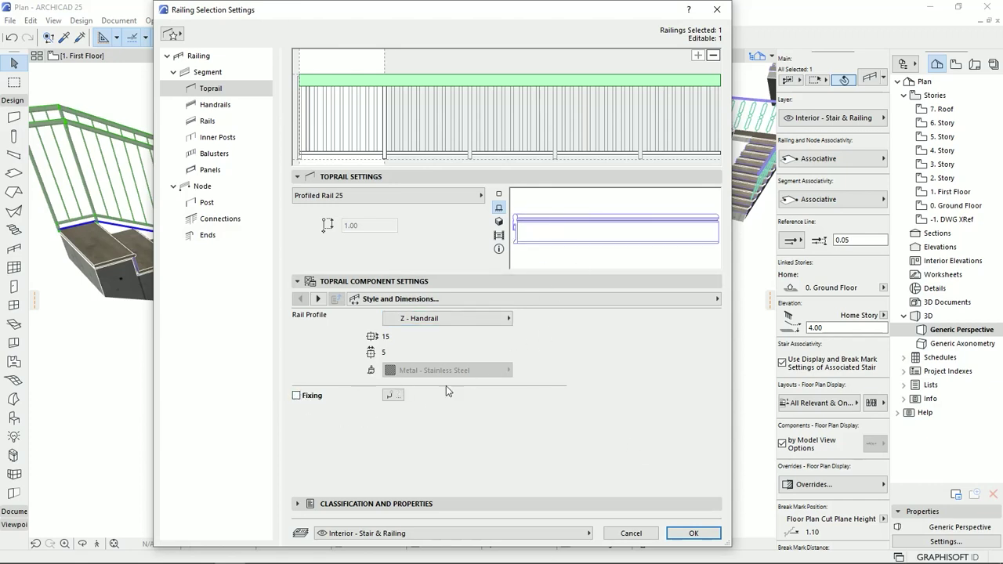
click(694, 533)
- Examine the profiled toprail from several angles, including its end at the foot of the stair
scroll(419, 337, up, 5)
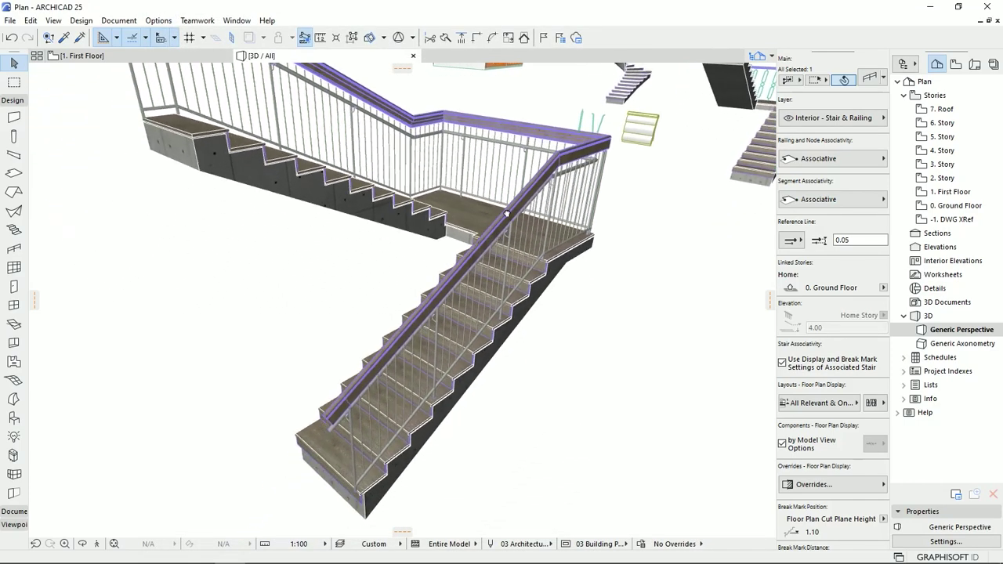
scroll(438, 268, up, 3)
middle_drag(440, 280, 503, 284)
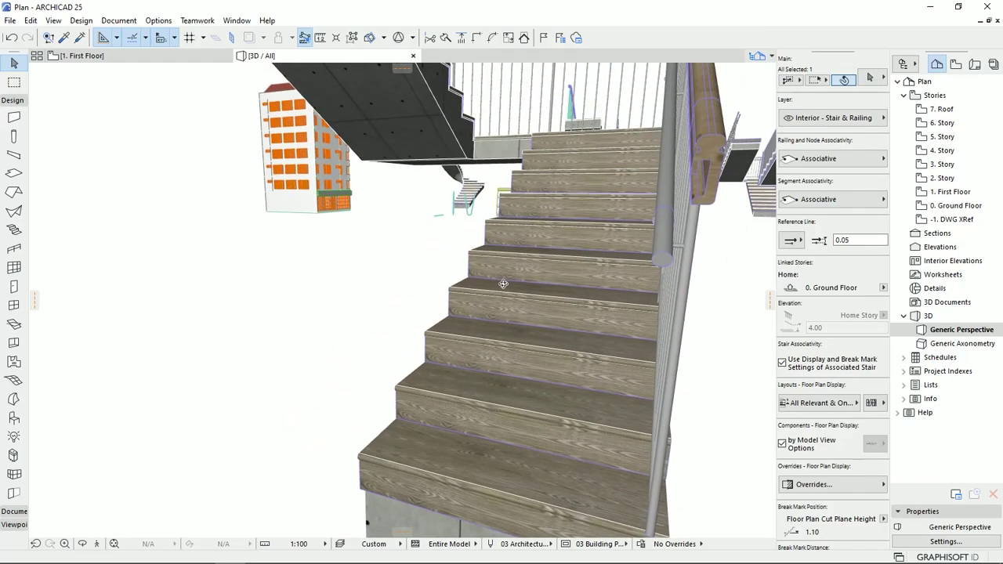
shift+middle_drag(672, 187, 353, 246)
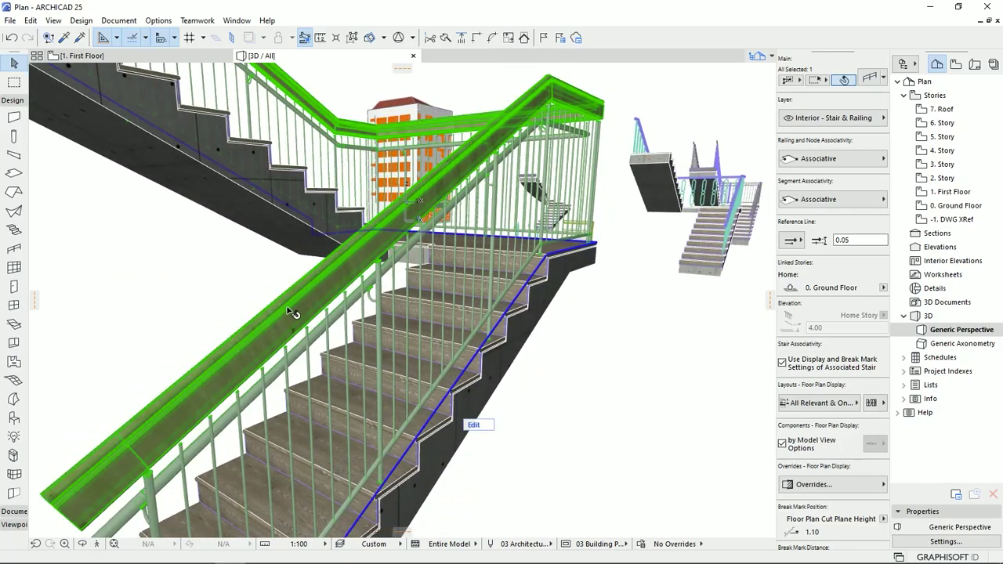
shift+drag(288, 309, 333, 294)
shift+middle_drag(333, 294, 384, 274)
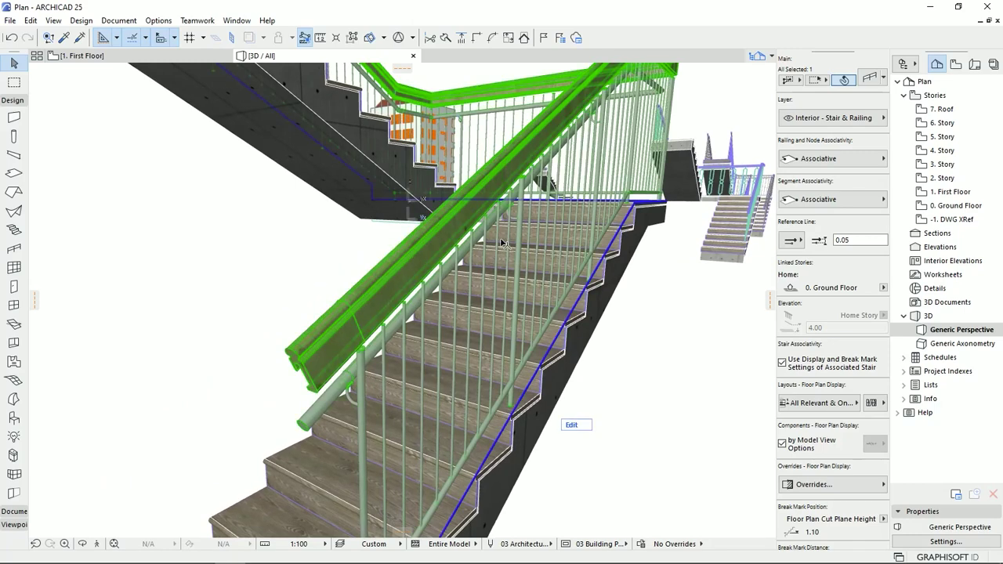
shift+middle_drag(514, 195, 520, 303)
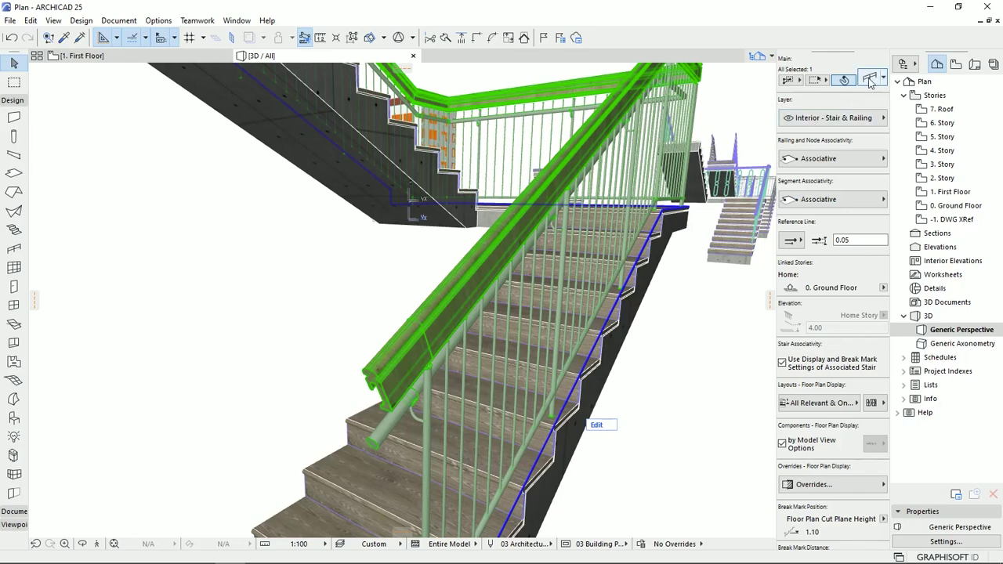
- Give the toprail ends a vertical cut on sloped railing with an extension length of 0, and apply the settings
double_click(544, 383)
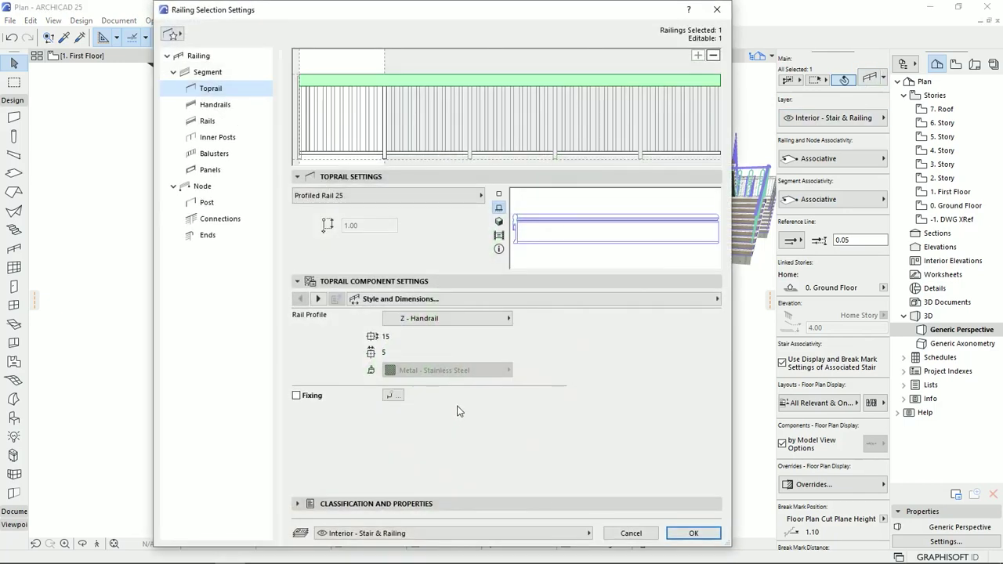
click(207, 236)
click(445, 232)
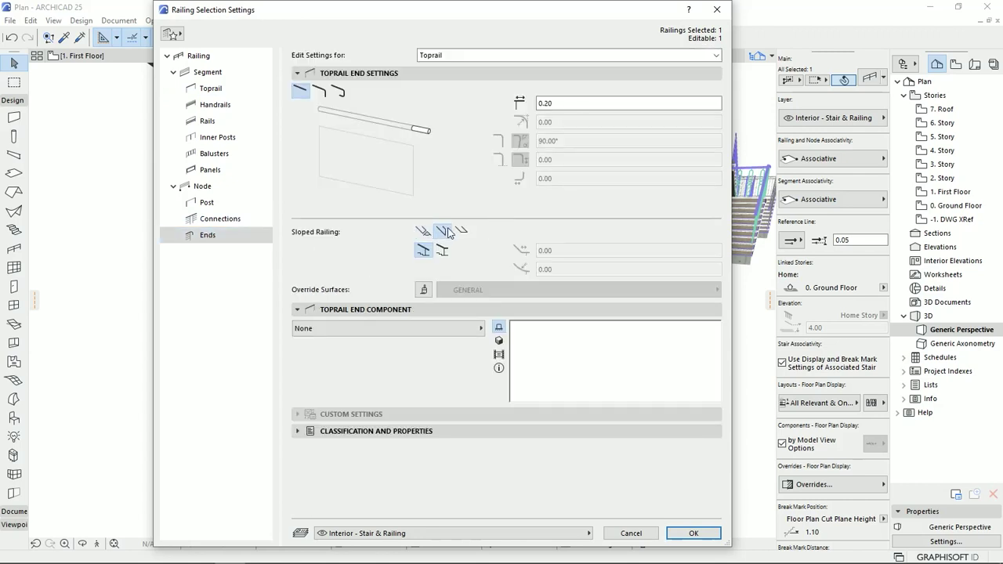
double_click(577, 103)
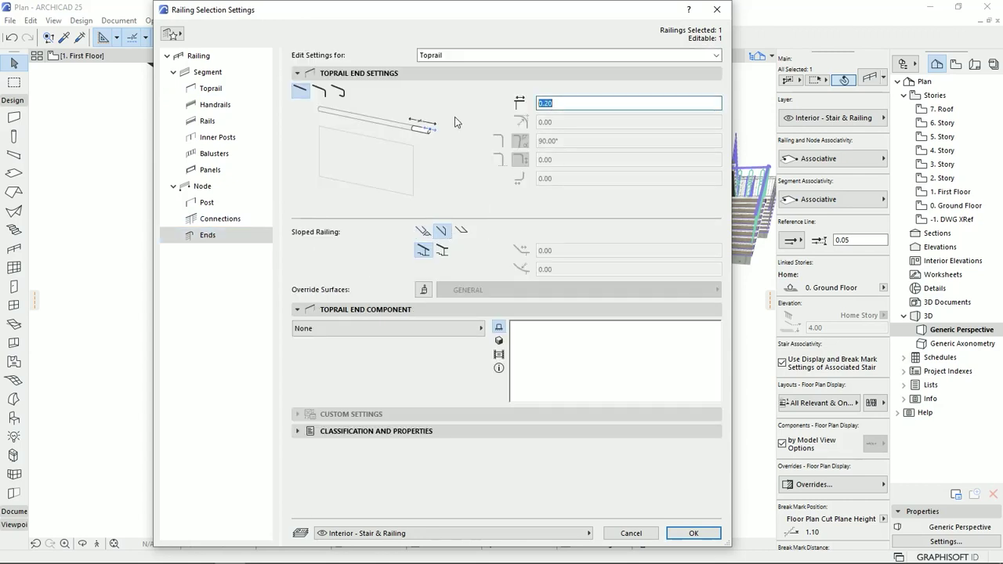
text(0)
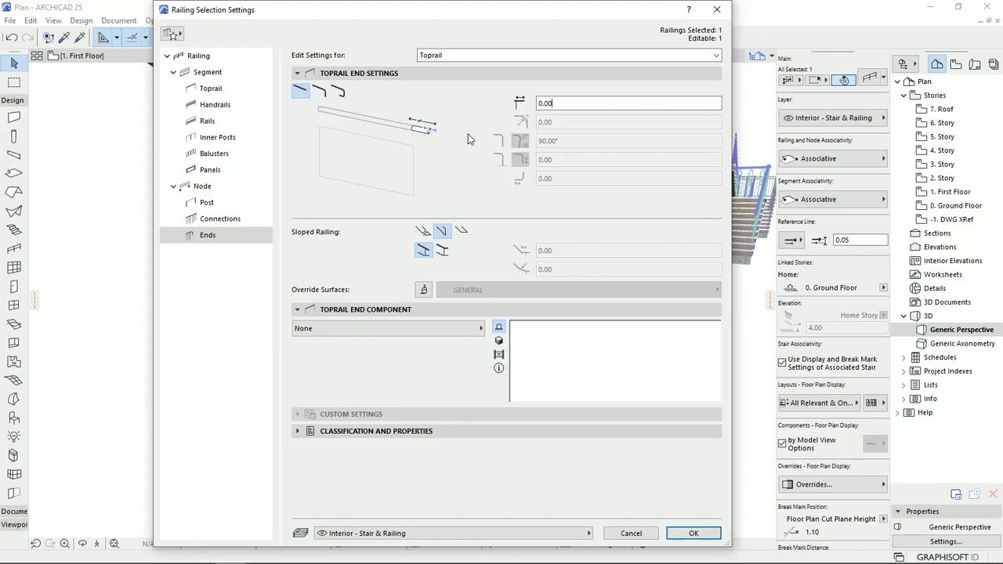
click(210, 221)
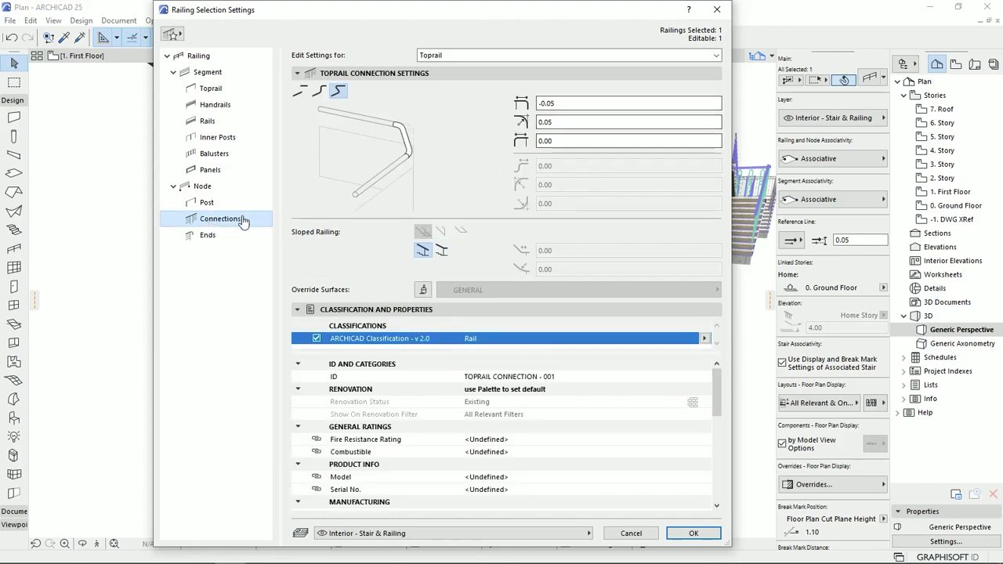
click(693, 533)
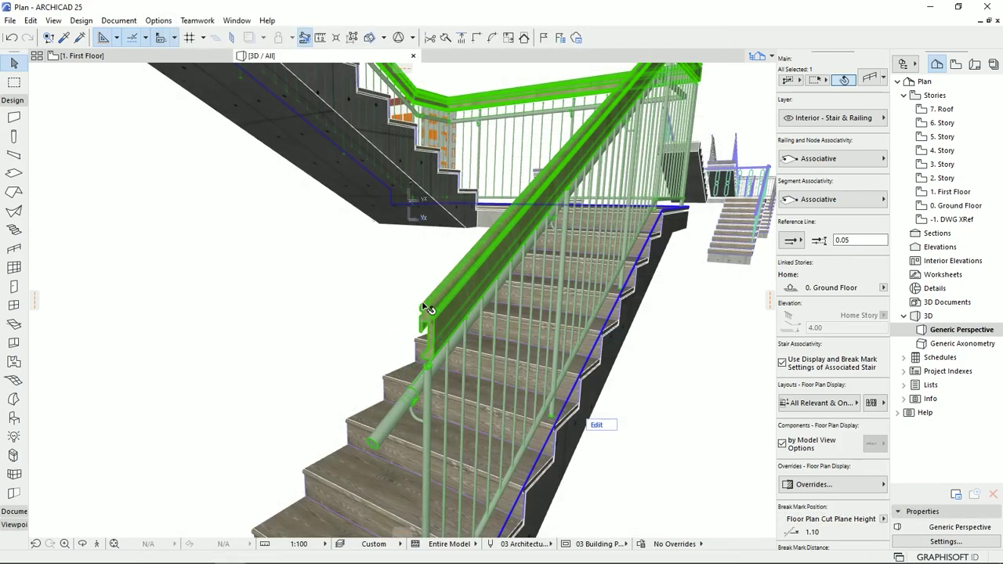
shift+middle_drag(417, 381, 424, 247)
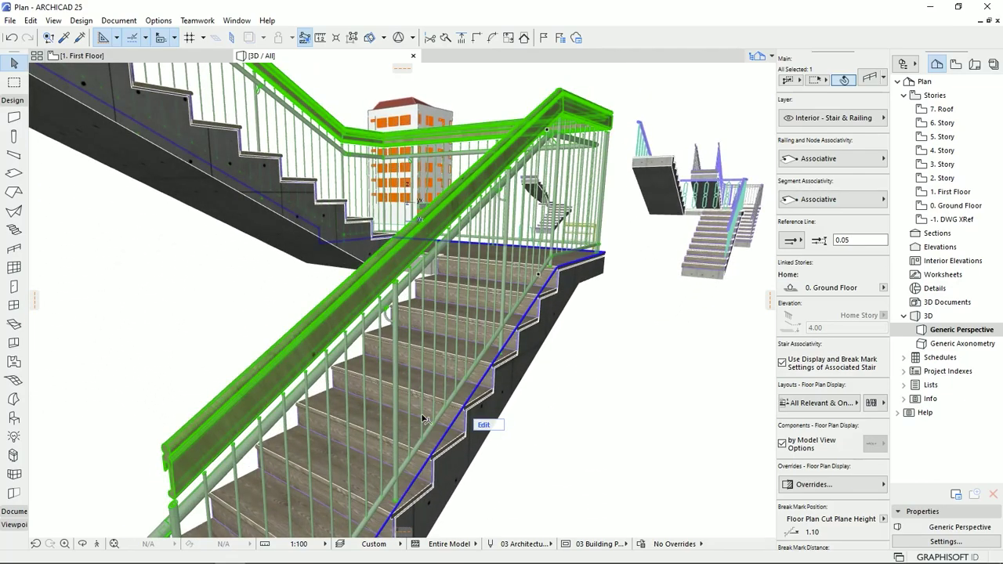
scroll(392, 468, down, 5)
middle_drag(392, 469, 573, 417)
- Return to the First Floor plan and examine the elements of the 2D baluster drawing beside the handrail section
click(82, 55)
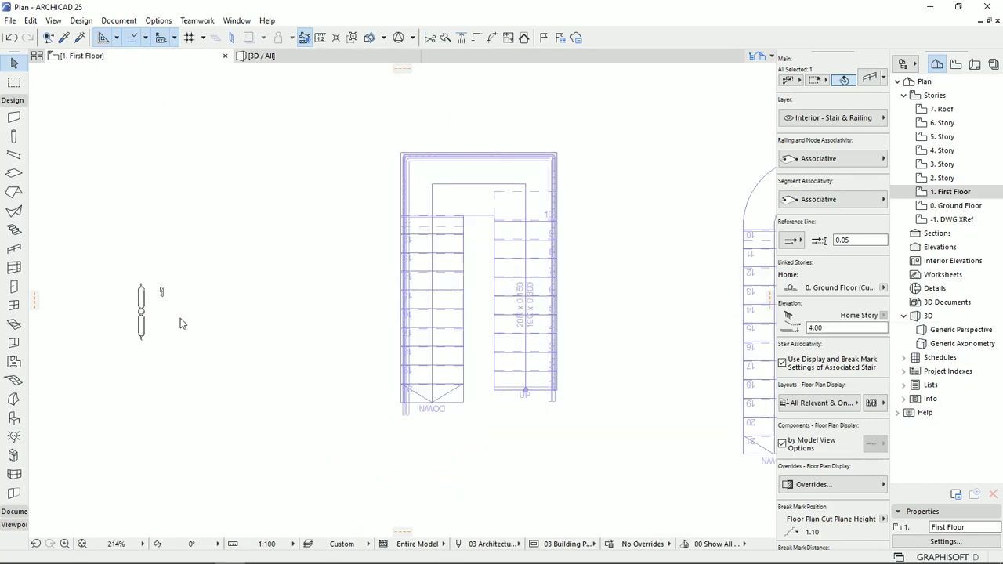
middle_drag(193, 316, 383, 318)
scroll(383, 313, up, 8)
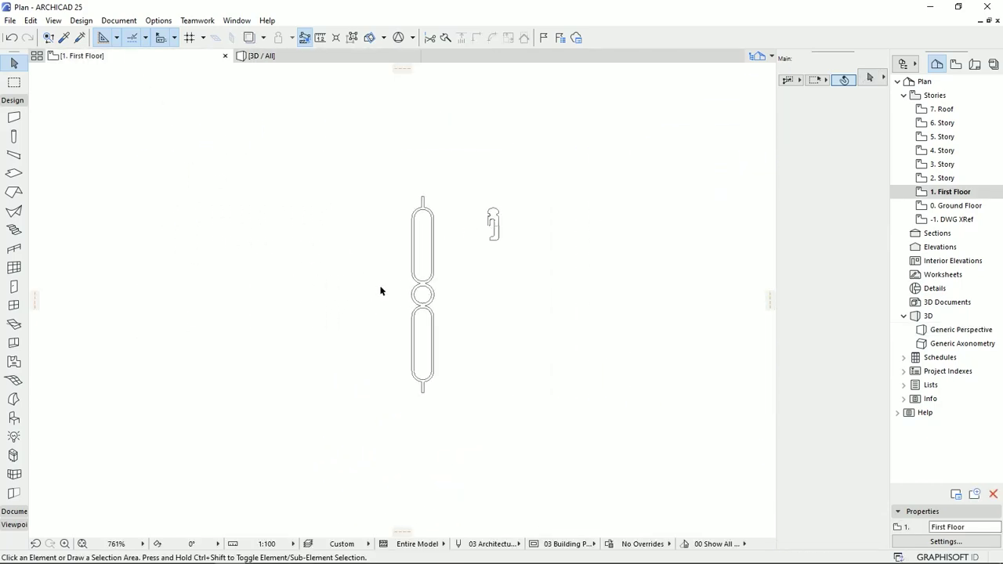
drag(468, 145, 377, 464)
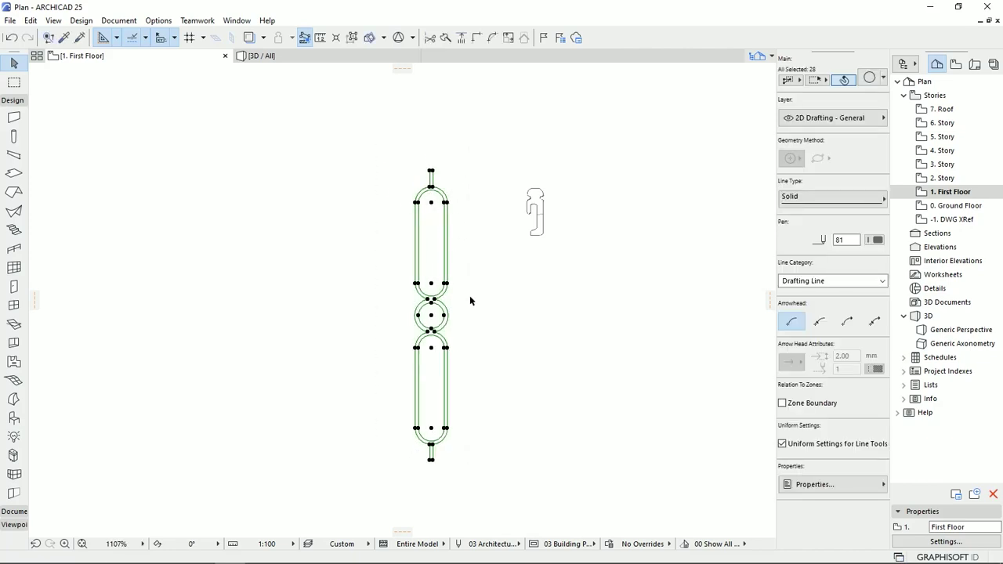
key(Escape)
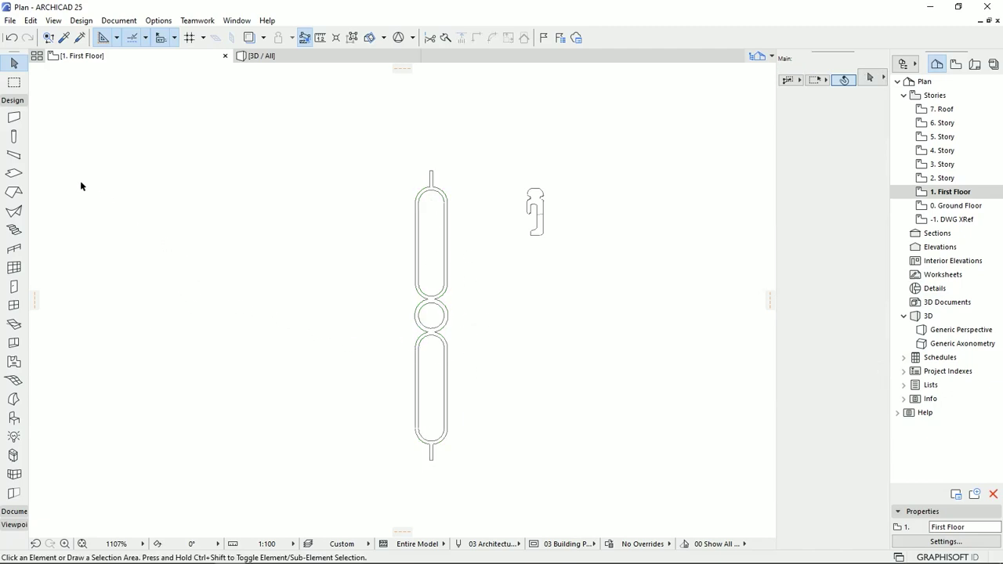
- Create a slab from the baluster drawing's outer outline with the Magic Wand
click(13, 173)
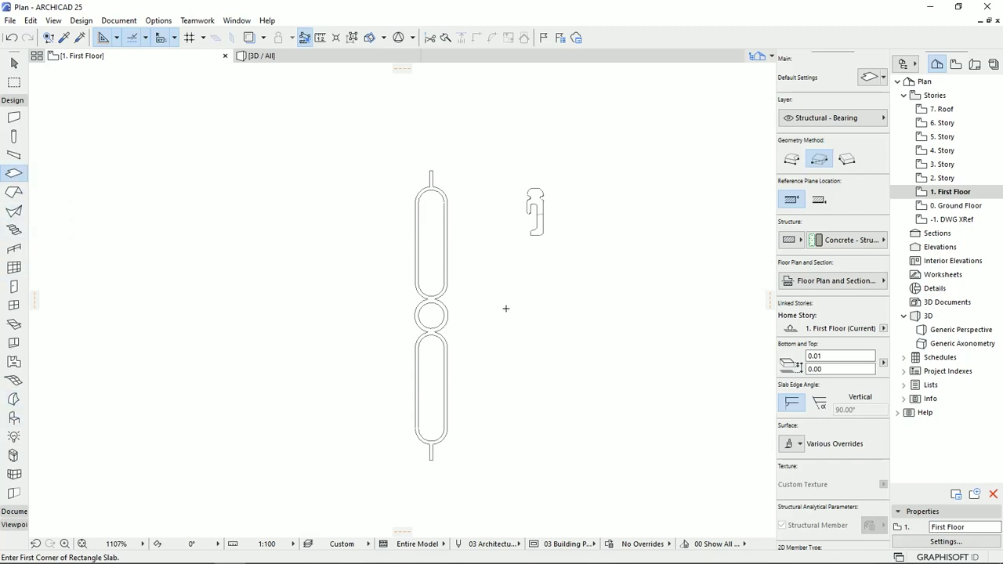
scroll(431, 200, up, 5)
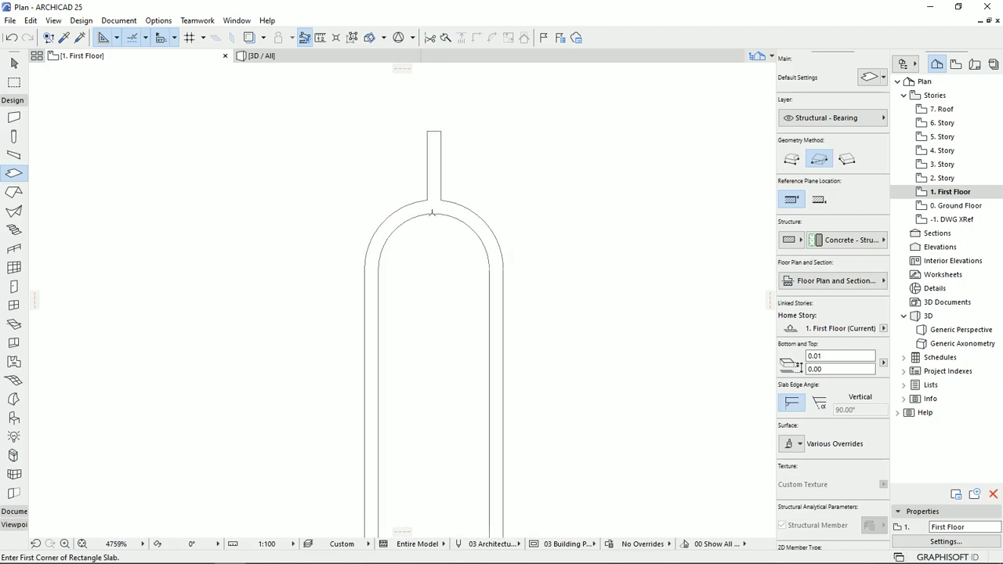
key(space)
click(432, 206)
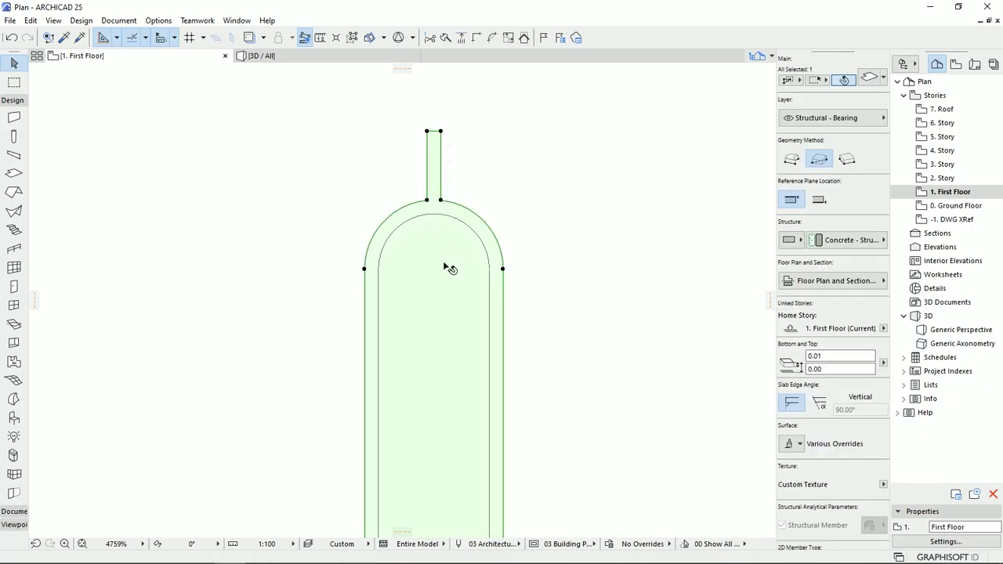
- Cut the upper slot, middle circle and lower slot out of the baluster slab, following the drawn inner outlines
middle_drag(444, 293, 439, 248)
scroll(439, 259, down, 5)
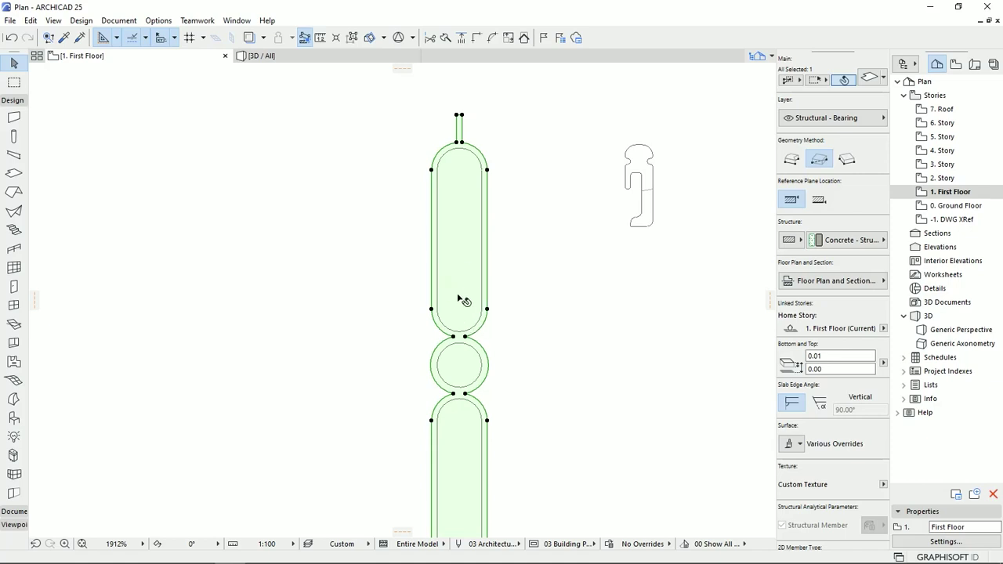
click(488, 309)
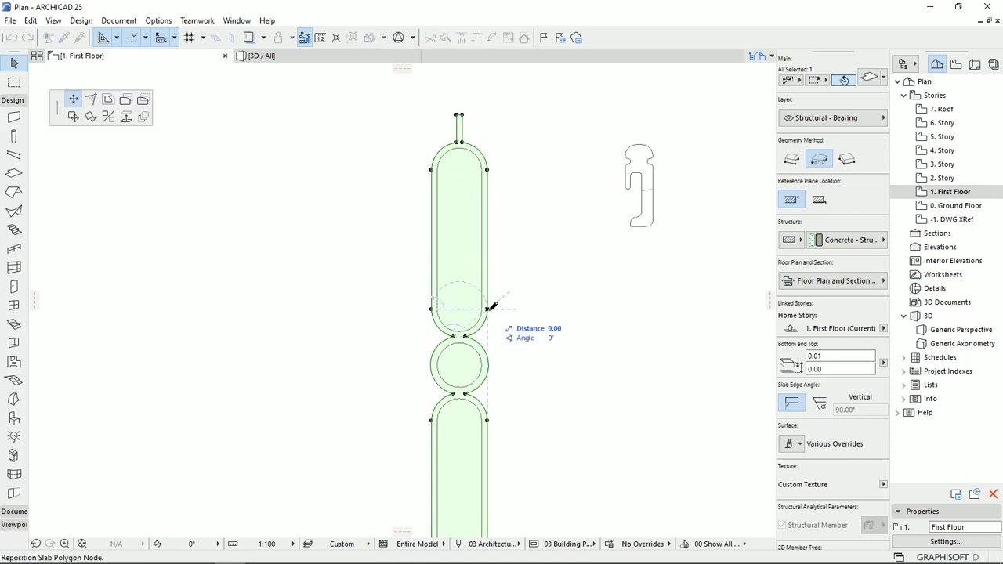
click(141, 100)
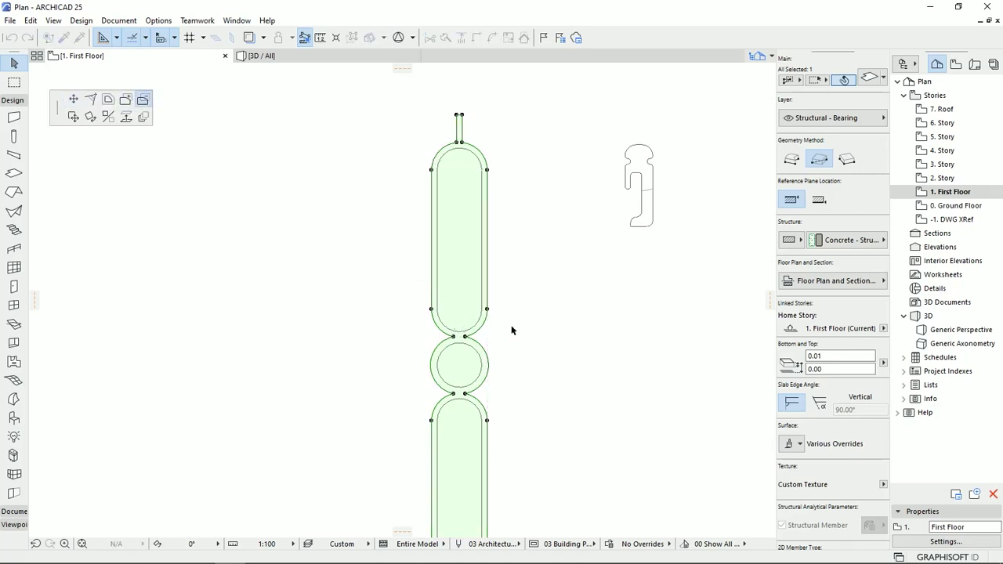
click(464, 251)
click(464, 338)
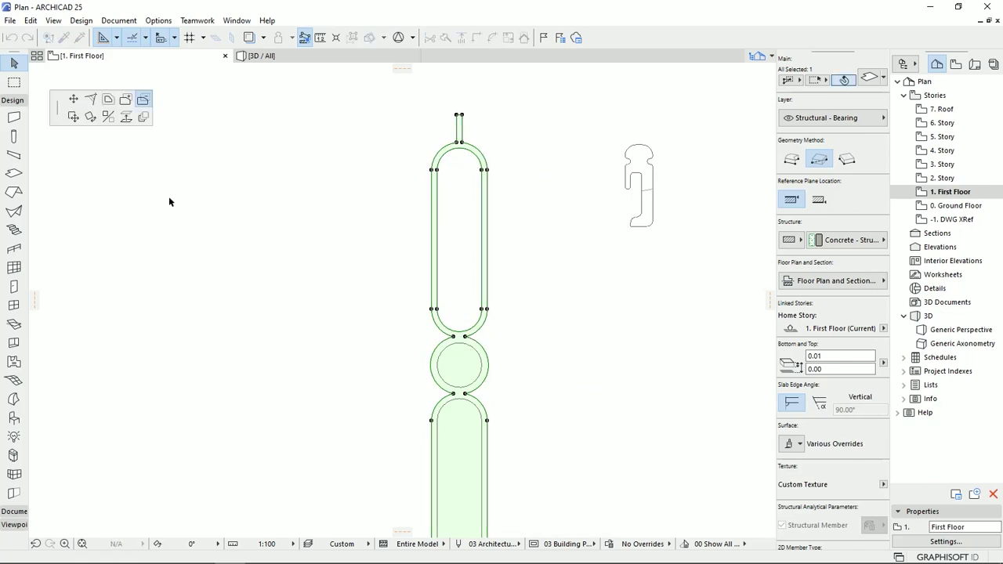
click(459, 363)
middle_drag(458, 467, 439, 275)
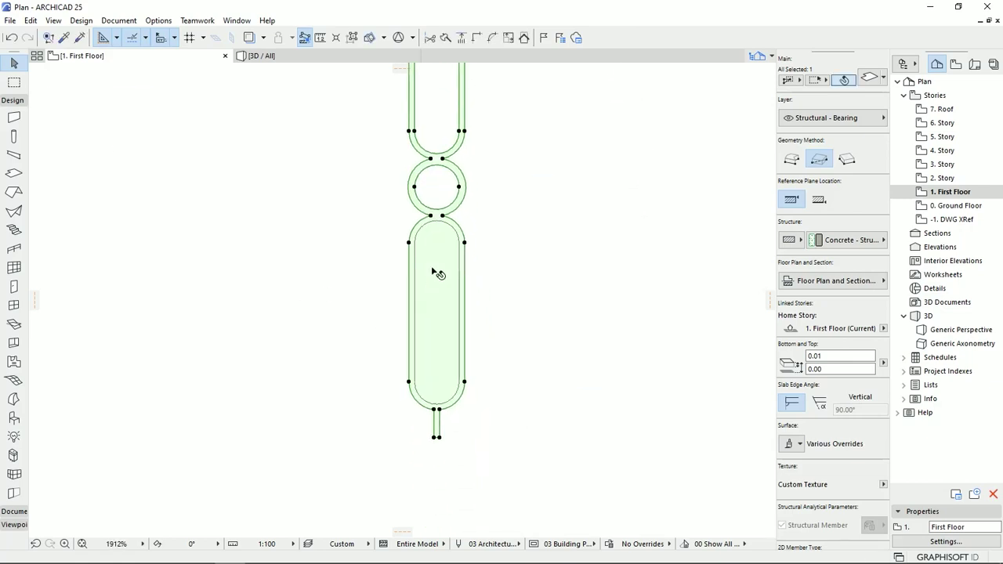
click(443, 215)
click(439, 298)
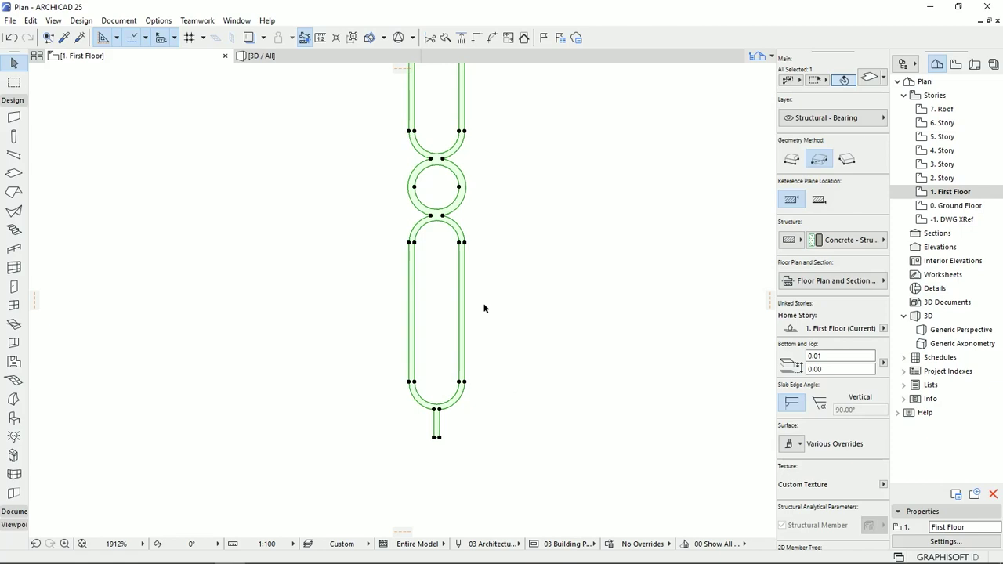
middle_drag(448, 230, 418, 356)
scroll(460, 301, down, 3)
middle_drag(464, 305, 454, 294)
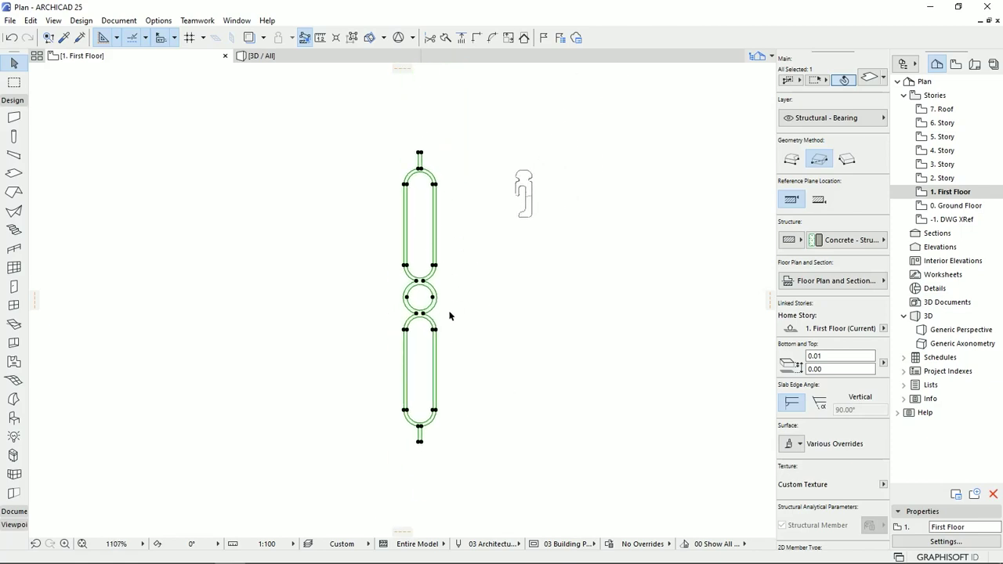
- Locate the baluster slab in the 3D view and convert it to a morph
scroll(449, 315, up, 3)
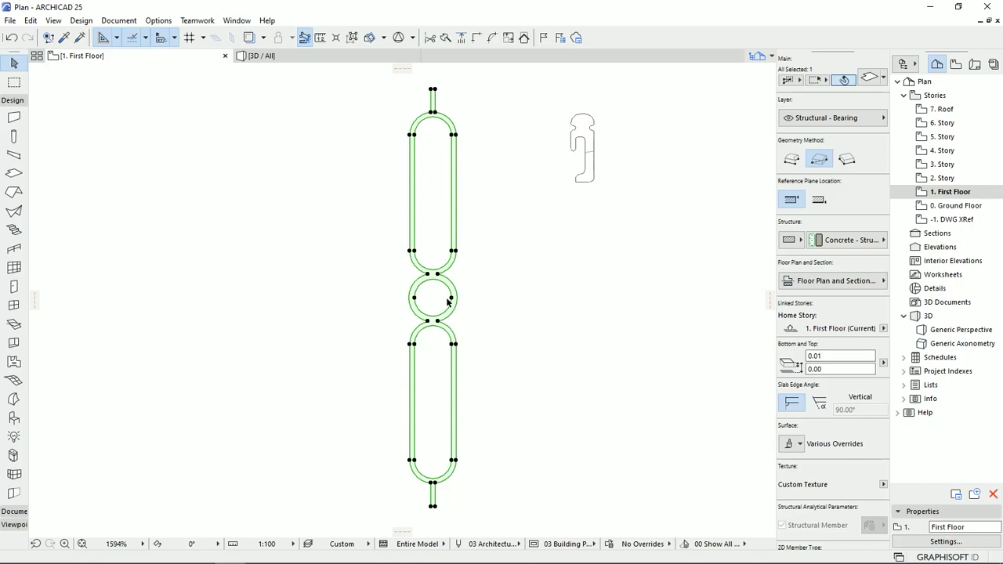
click(288, 61)
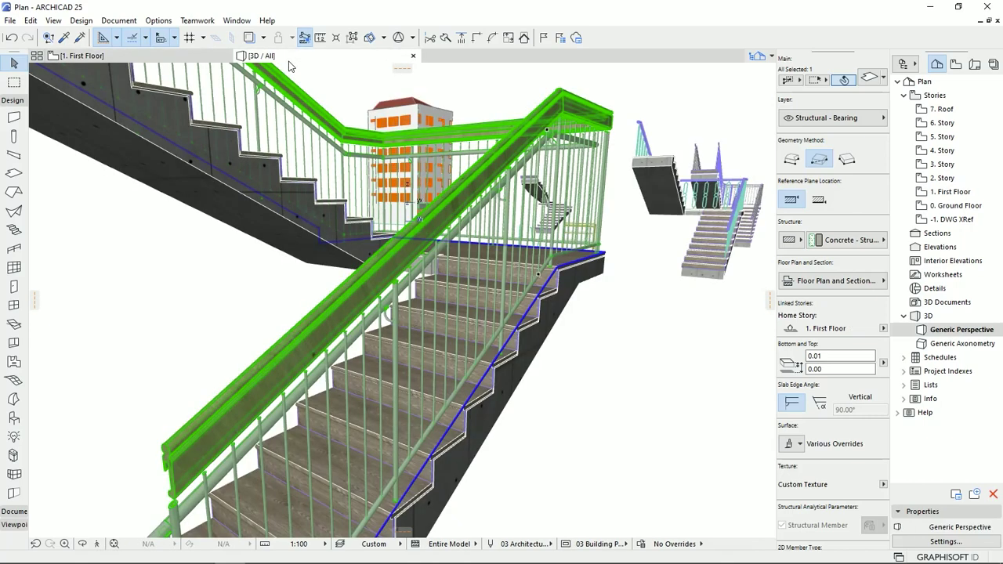
scroll(408, 351, down, 5)
middle_drag(272, 363, 452, 362)
key(Escape)
scroll(432, 366, up, 6)
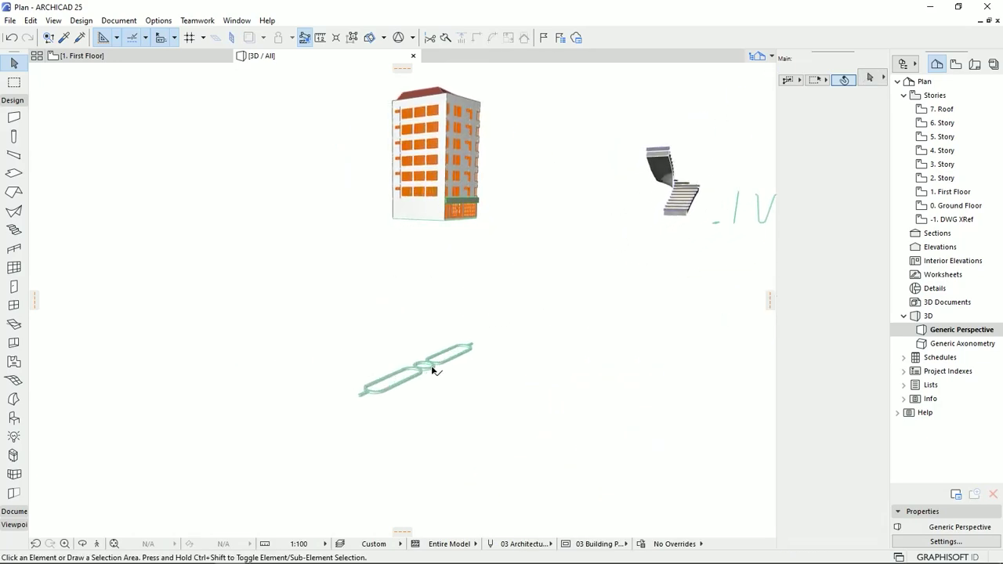
scroll(431, 366, up, 2)
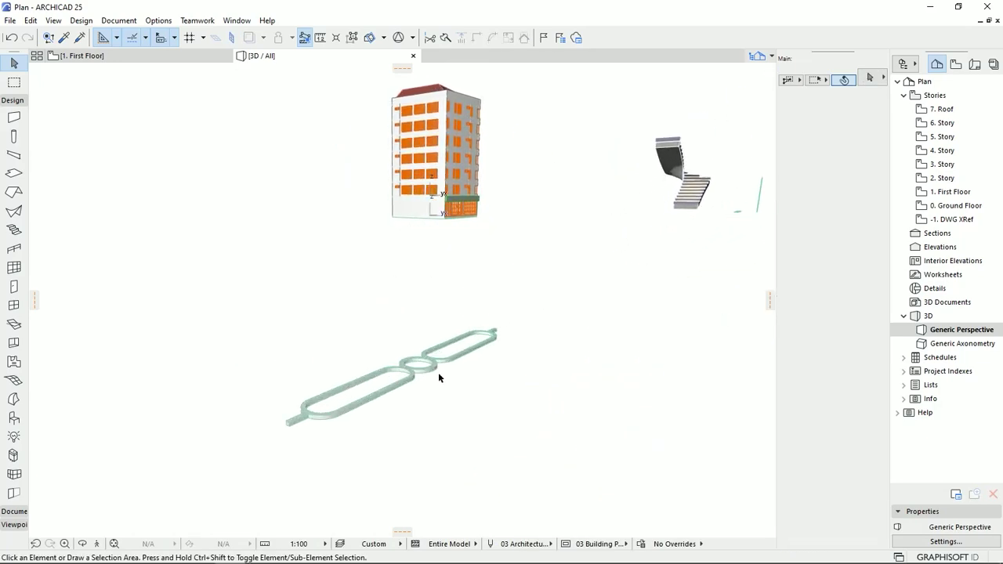
click(433, 370)
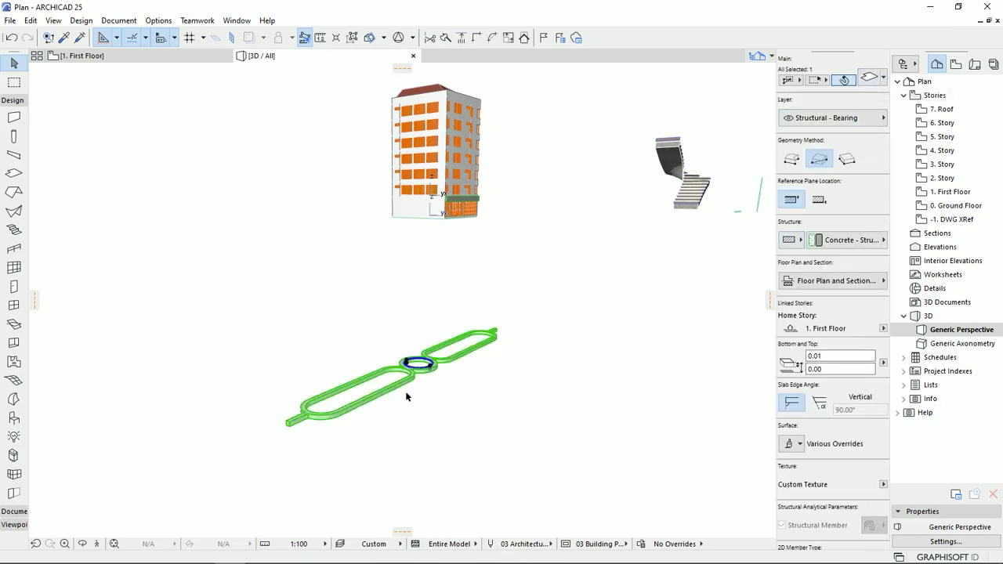
right_click(422, 376)
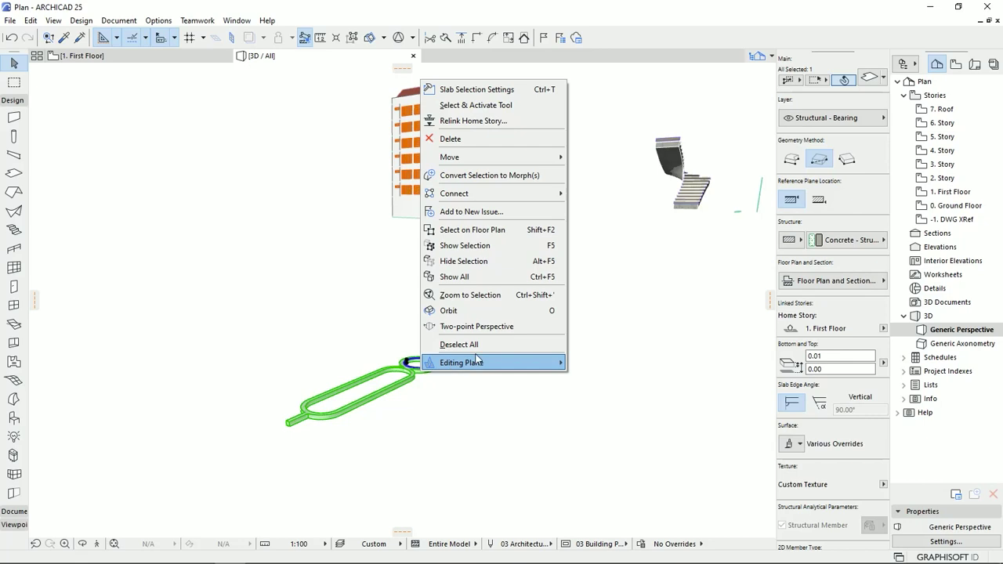
click(470, 175)
click(573, 230)
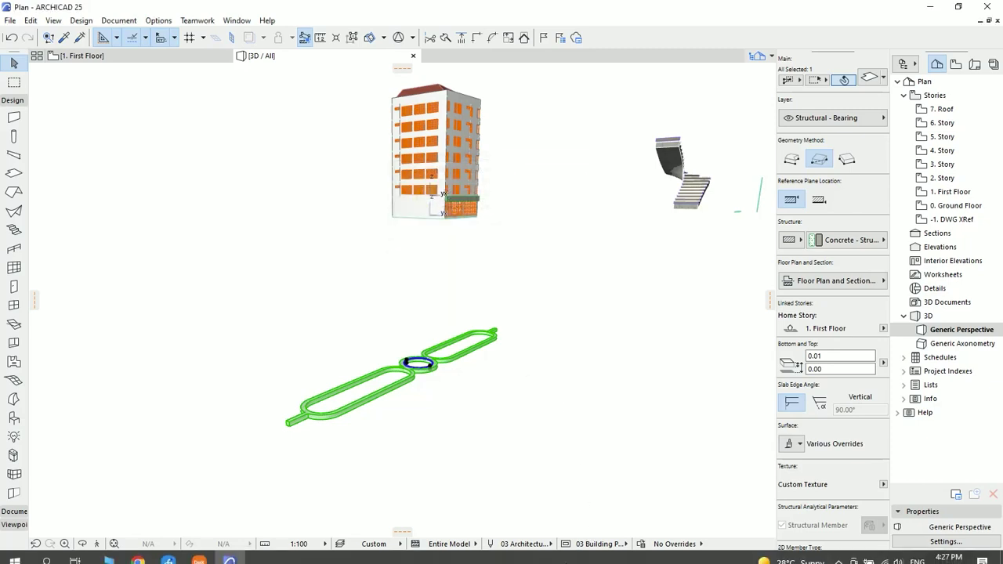
- Rotate the baluster morph -90° in a vertical plane at its end stem so that it stands upright
middle_drag(313, 403, 488, 280)
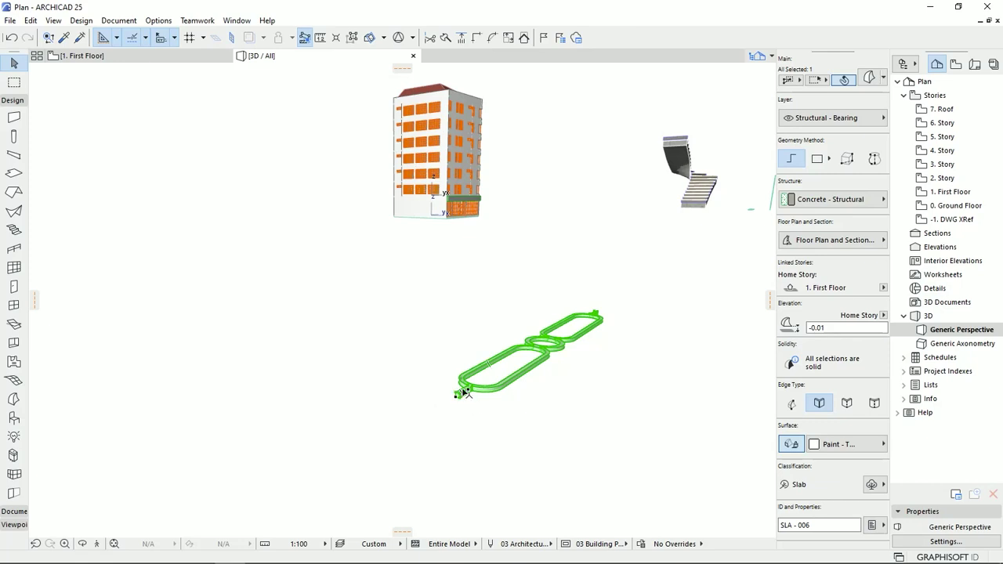
scroll(460, 395, up, 5)
scroll(451, 402, up, 5)
scroll(450, 399, up, 1)
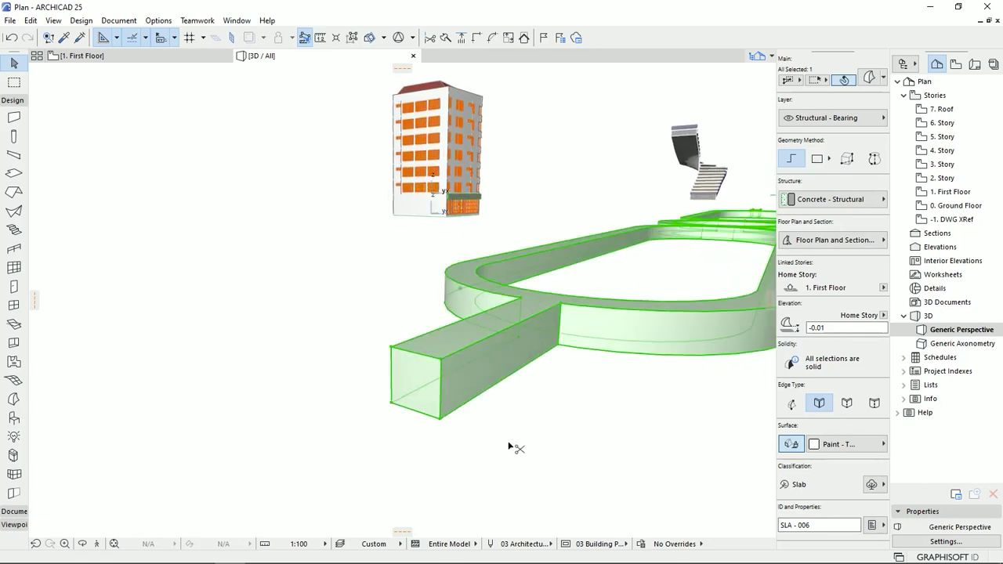
key(ctrl+e)
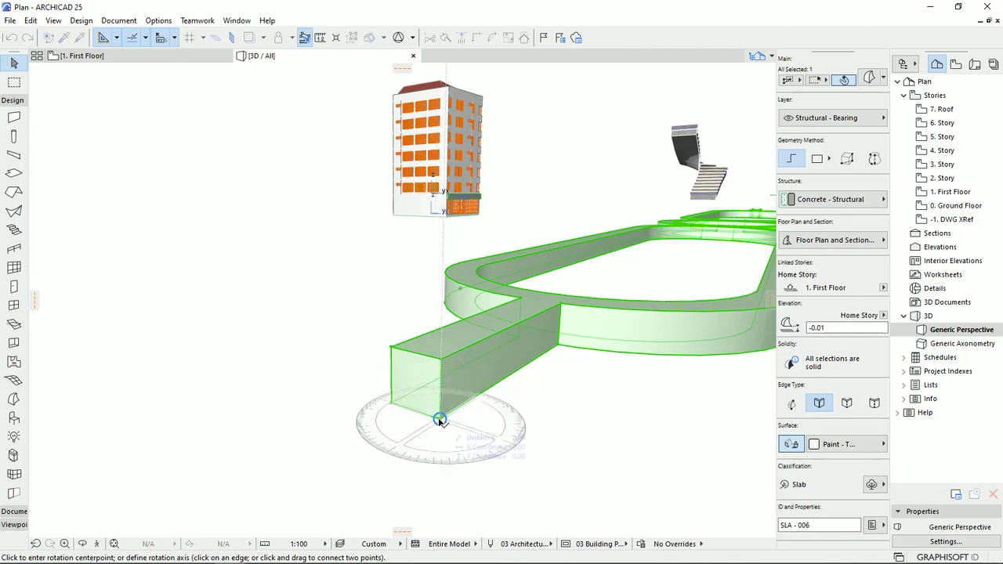
drag(440, 420, 458, 395)
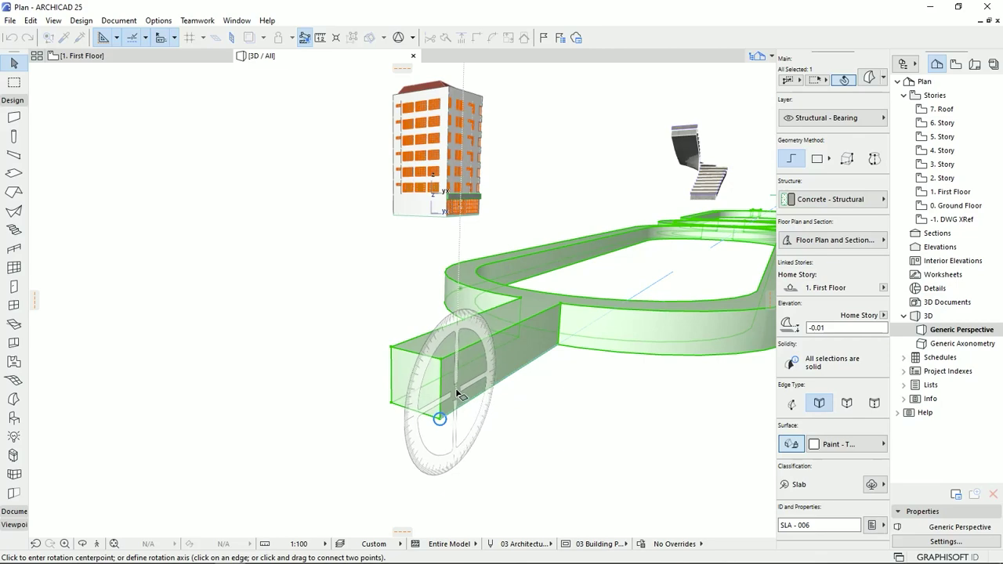
click(463, 382)
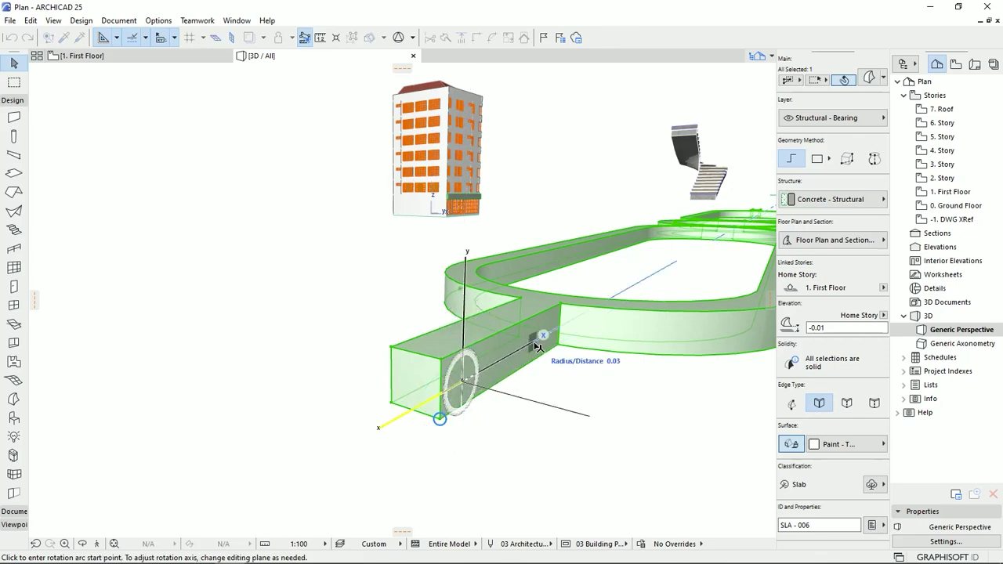
click(537, 347)
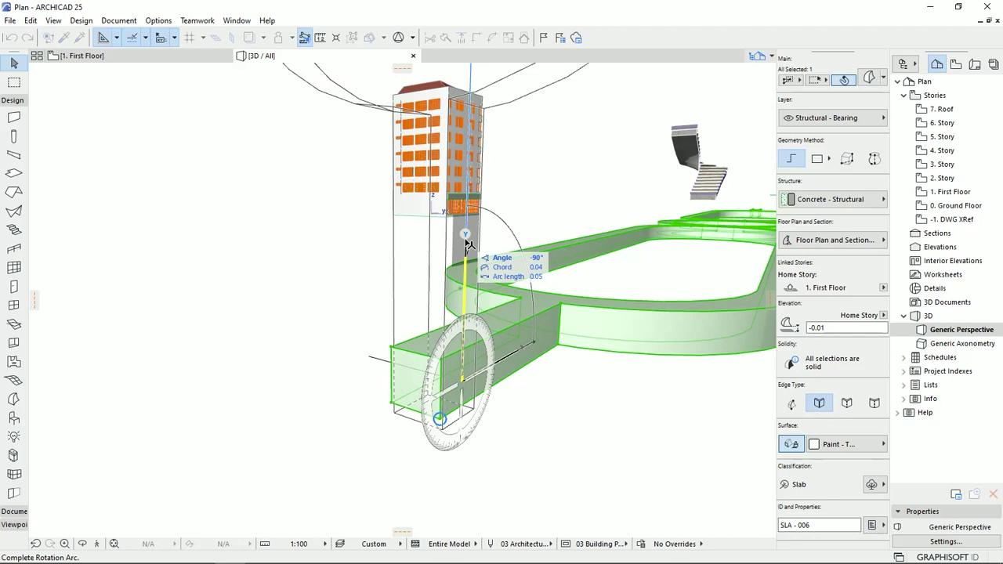
click(467, 241)
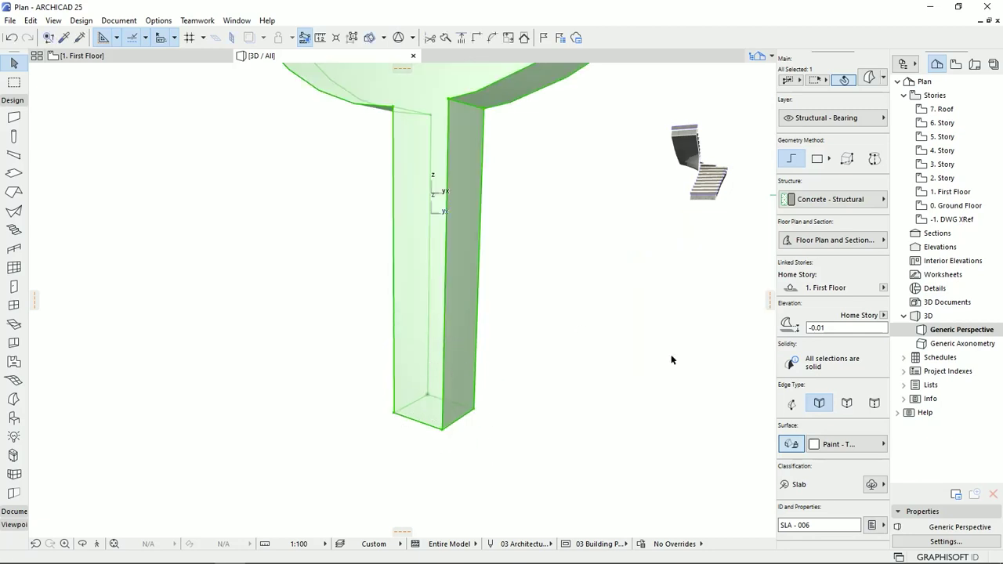
- Set the upright baluster morph's elevation to 0 relative to its home story
click(835, 327)
text(0)
key(Return)
key(Escape)
- Save the selected baluster morph as a railing post in the Embedded Library under a name starting with Z
middle_drag(422, 240, 418, 417)
scroll(436, 218, down, 7)
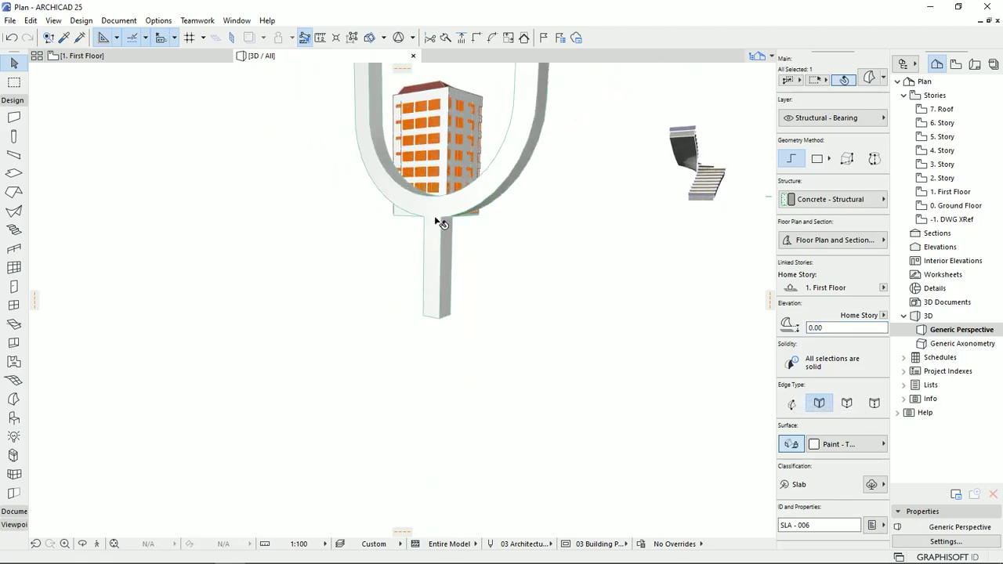
shift+middle_drag(434, 220, 511, 343)
scroll(452, 263, down, 4)
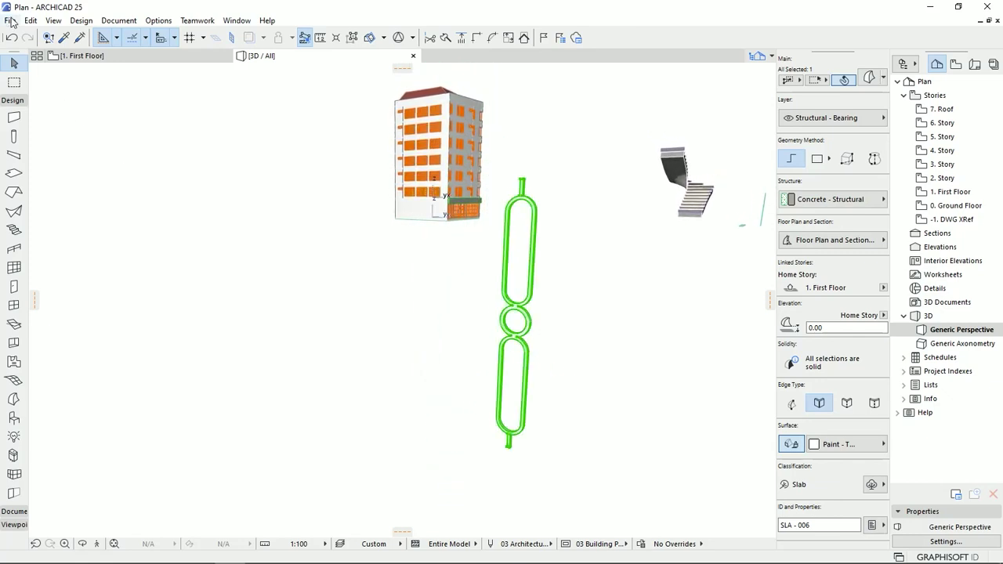
click(9, 21)
mouse_move(87, 237)
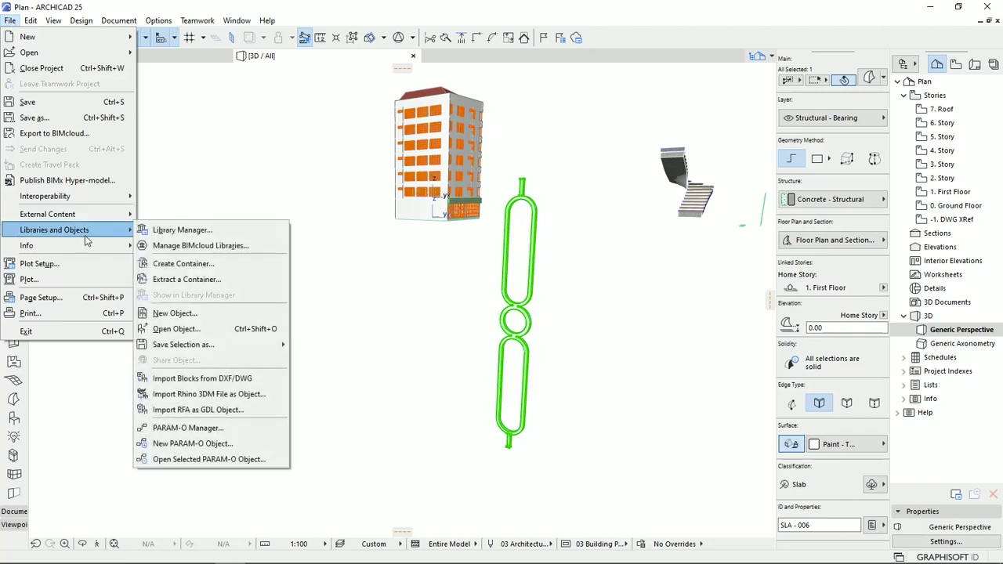
mouse_move(204, 348)
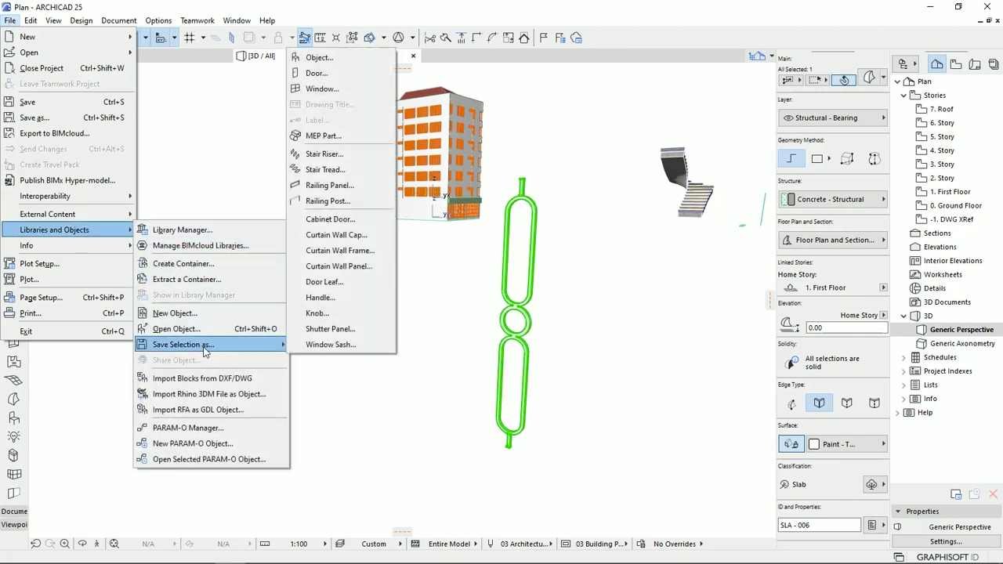
click(334, 203)
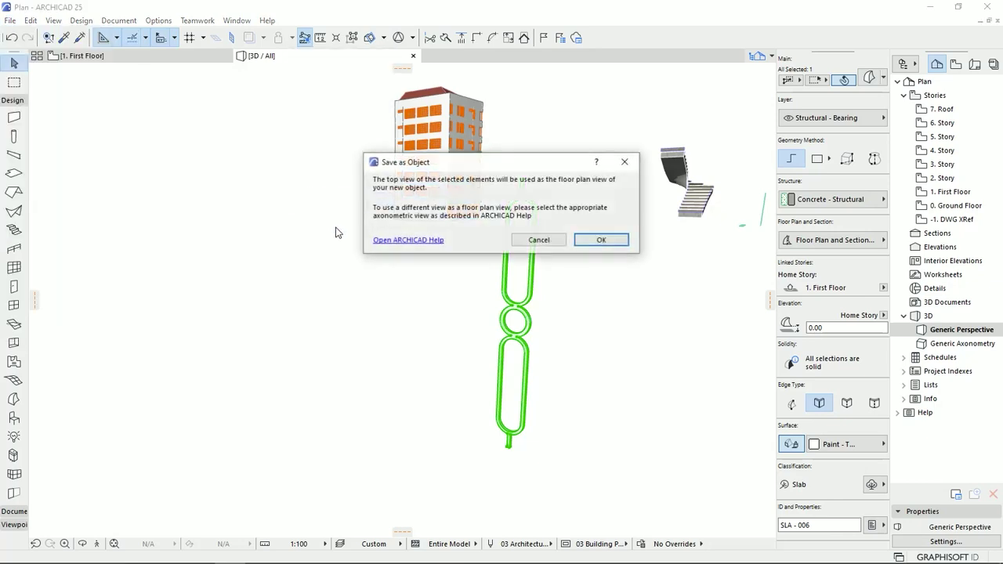
click(601, 240)
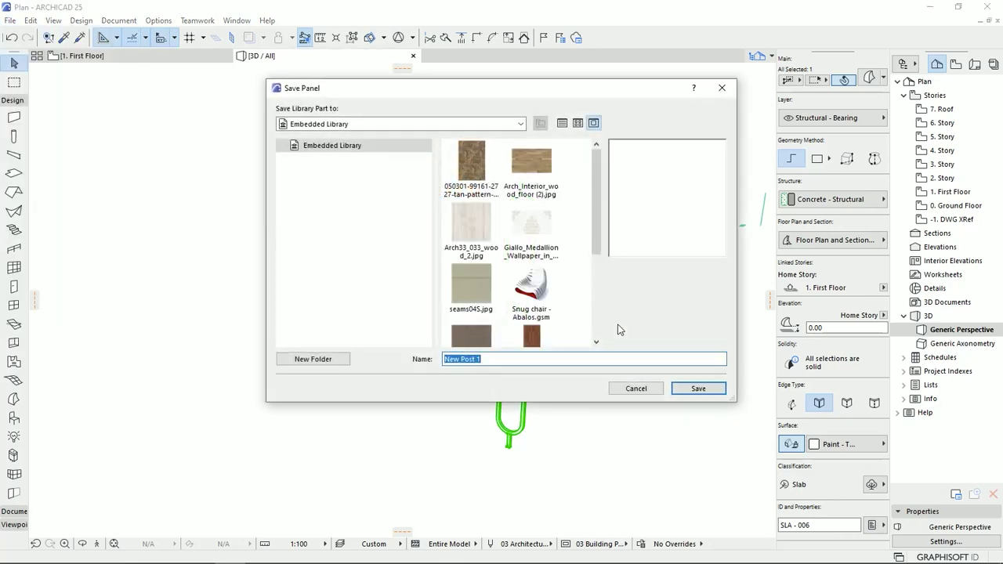
text(Z)
click(696, 389)
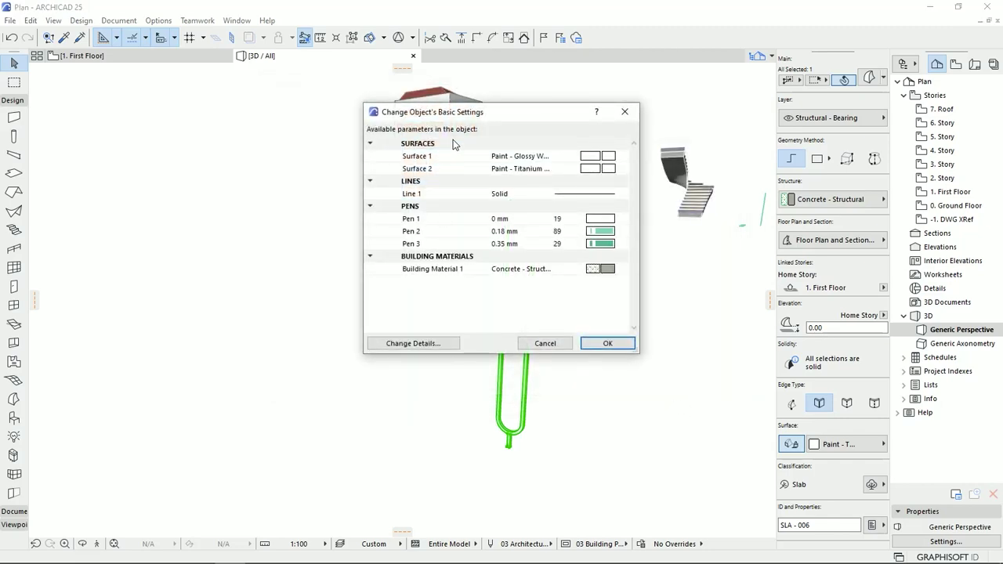
- Set the post object's Surface 1 to Paint - Glossy White and Building Material 1 to Iron, and confirm its basic settings
click(603, 156)
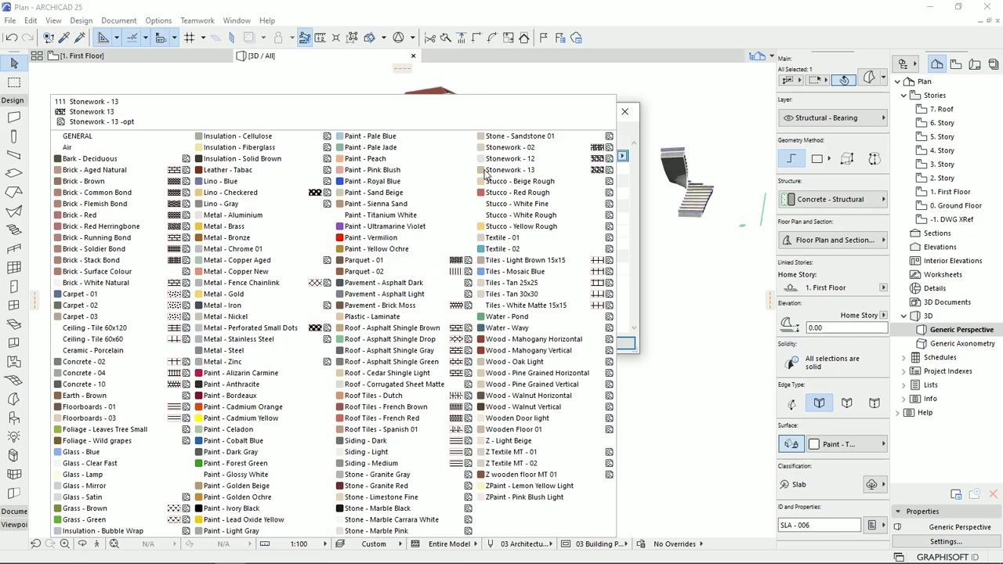
click(243, 479)
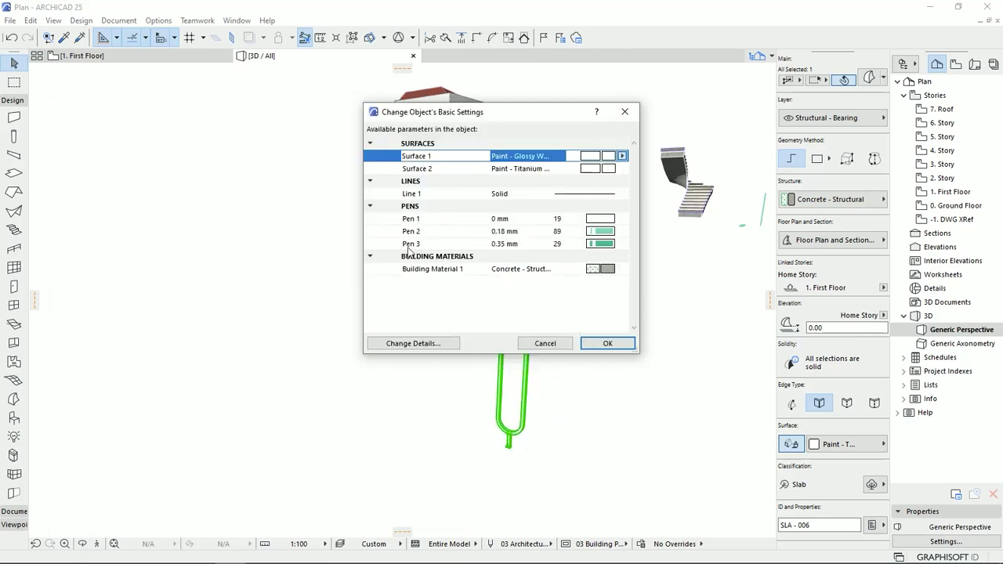
click(601, 271)
click(740, 452)
click(843, 396)
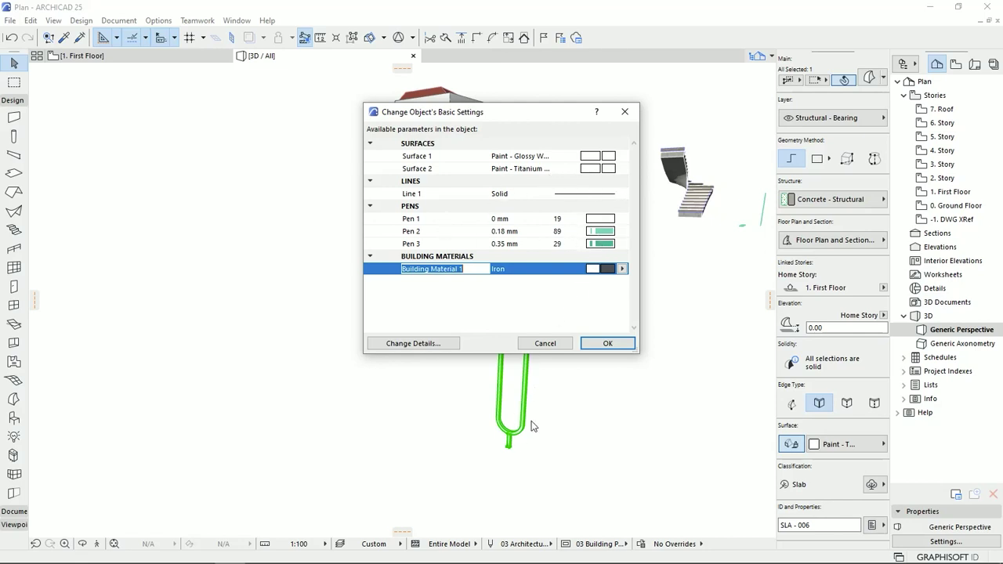
click(605, 343)
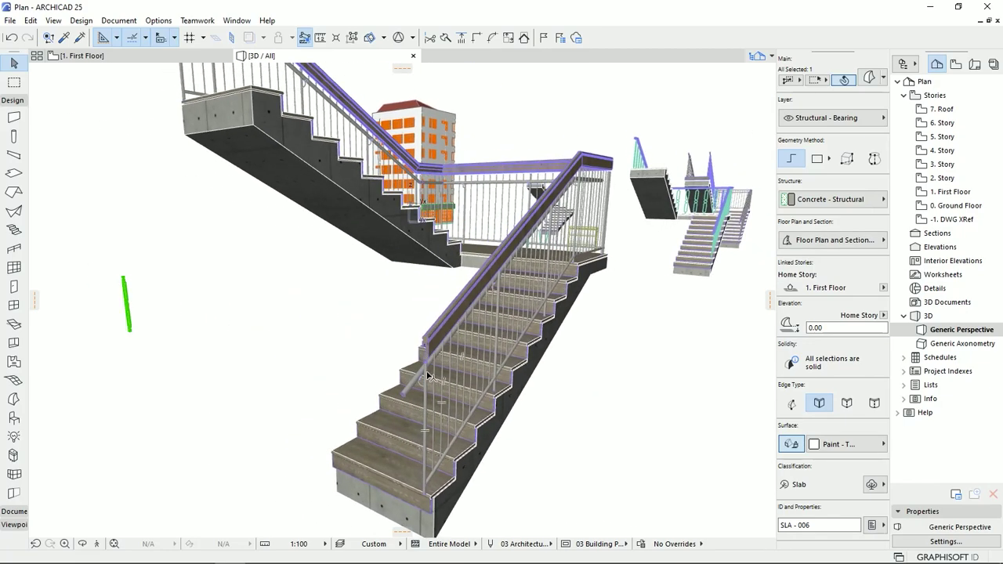
- Remove the bottom rail from the segment pattern of the stair railing with the custom handrail
click(428, 376)
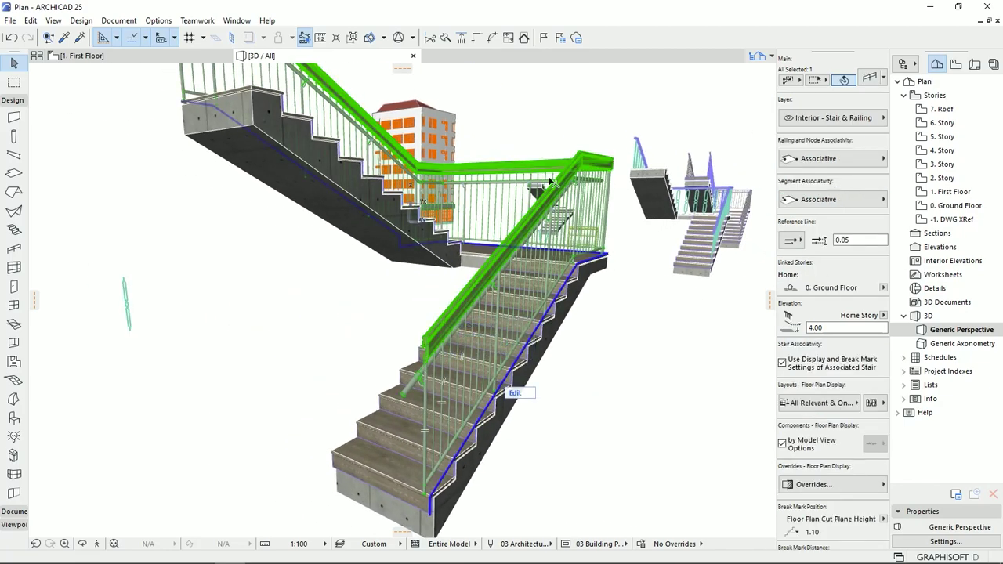
key(ctrl+t)
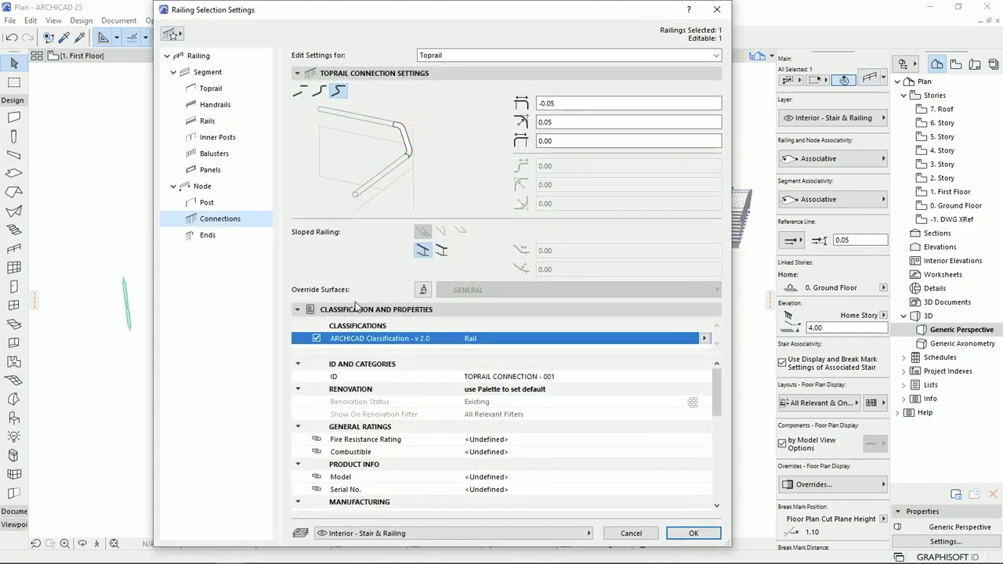
click(208, 76)
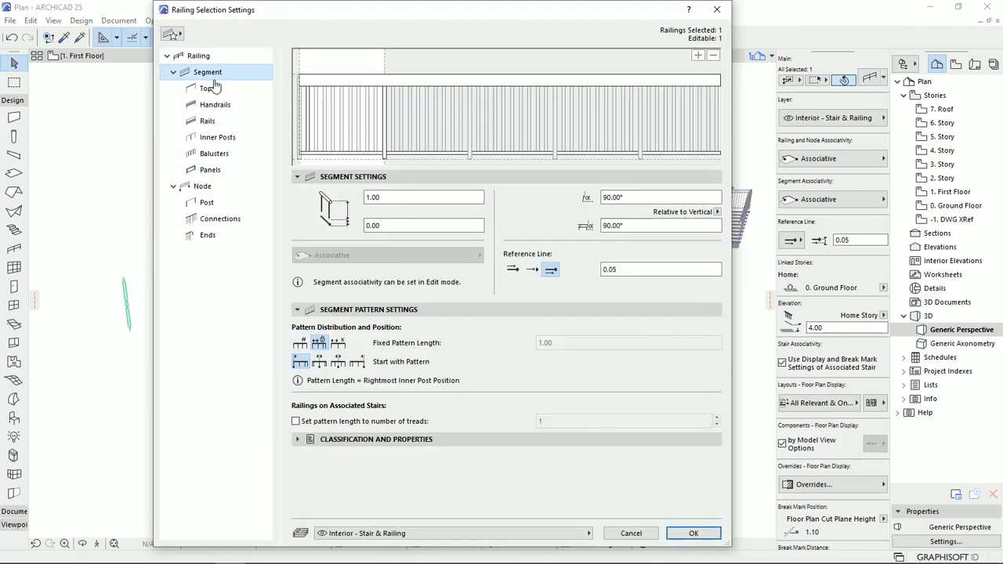
click(373, 152)
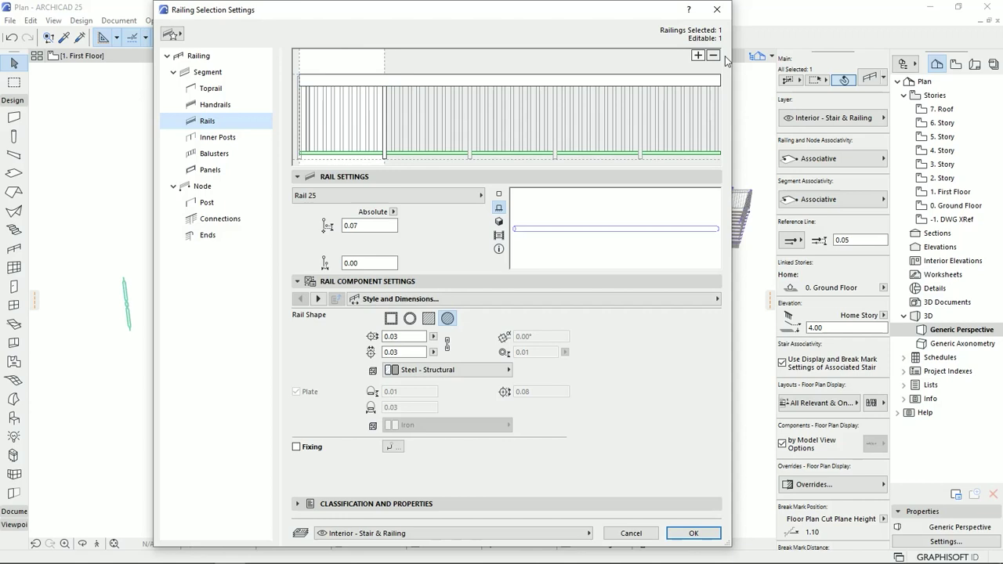
click(713, 57)
- Set the railing's inner post distance to 0.30 and use Z - post 01 as the inner post
click(228, 141)
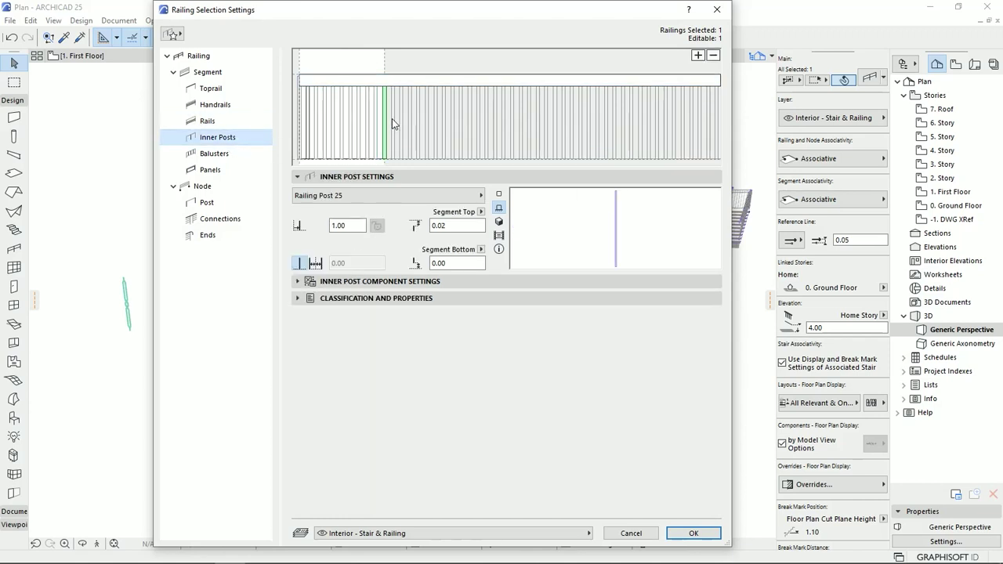
click(338, 226)
text(.3)
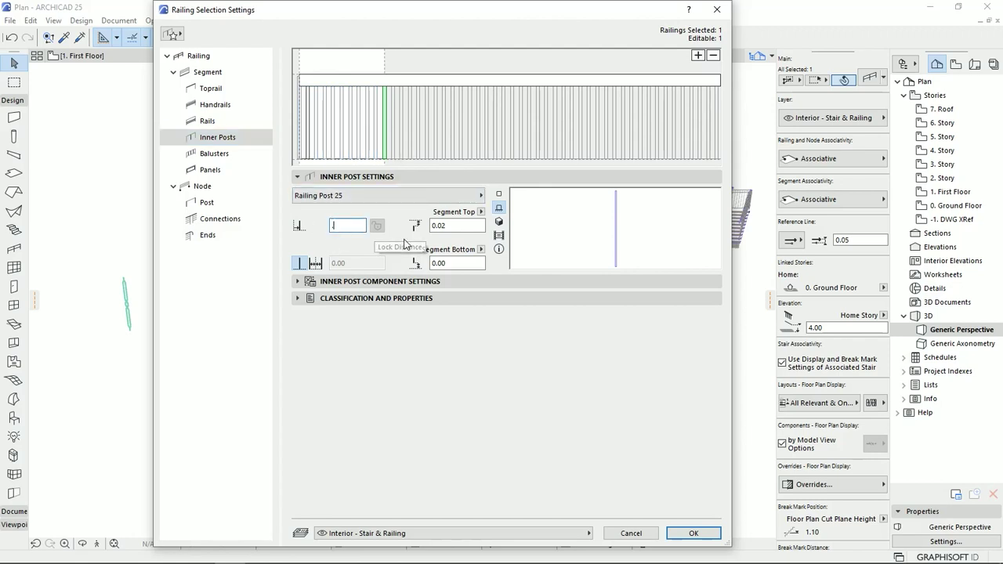
click(321, 162)
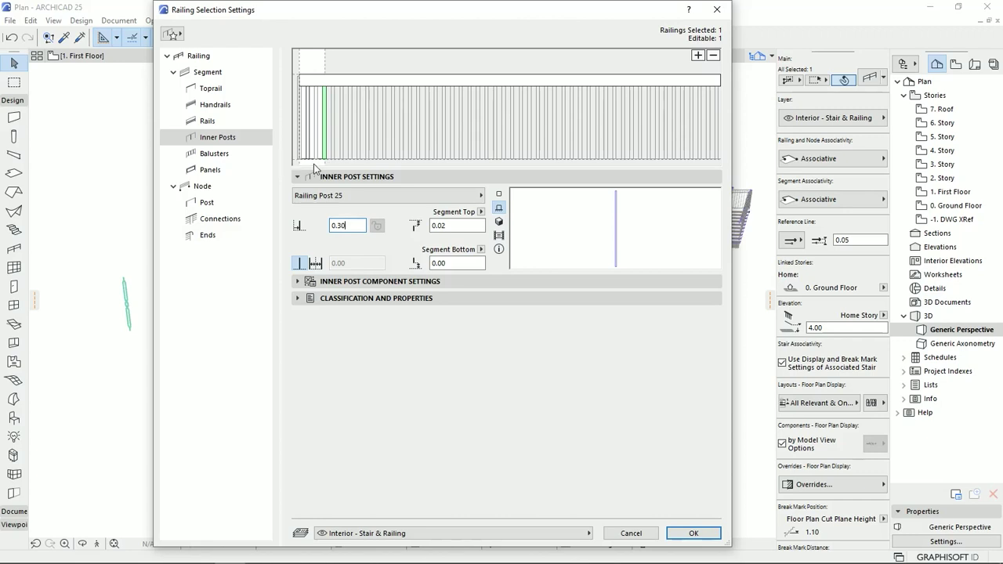
click(384, 196)
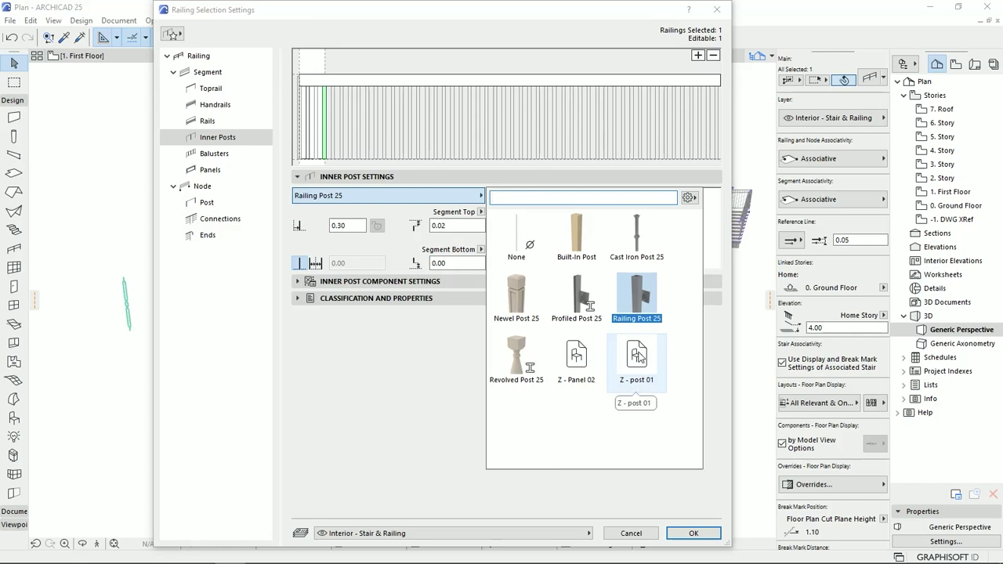
click(638, 357)
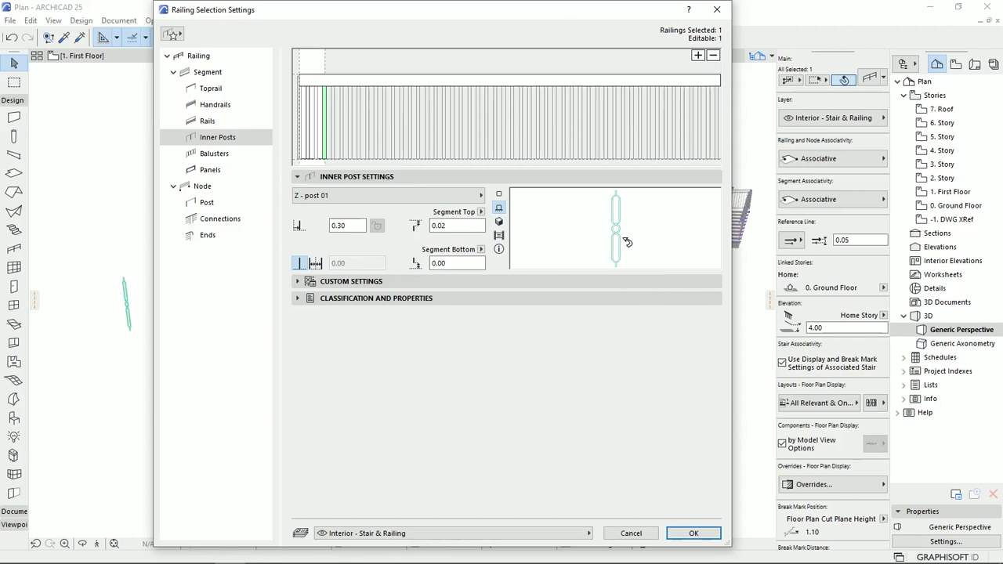
- Use Z - post 01 as the railing's baluster component
click(212, 153)
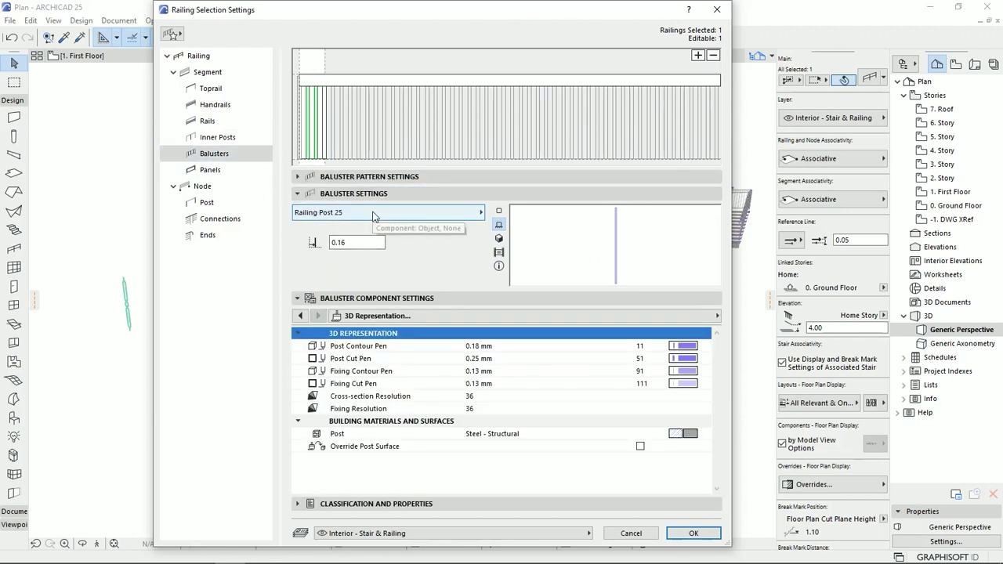
click(318, 213)
click(578, 380)
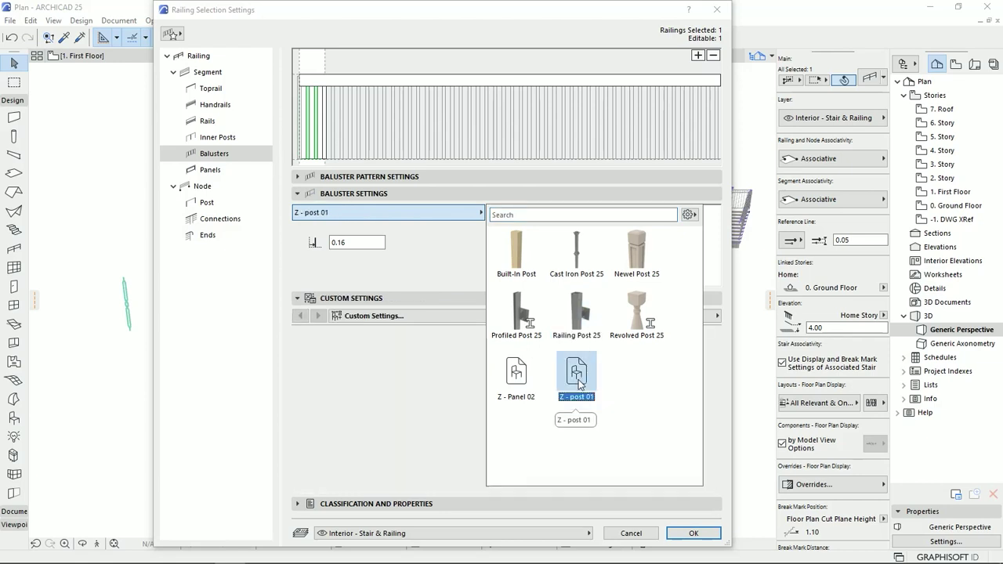
click(576, 377)
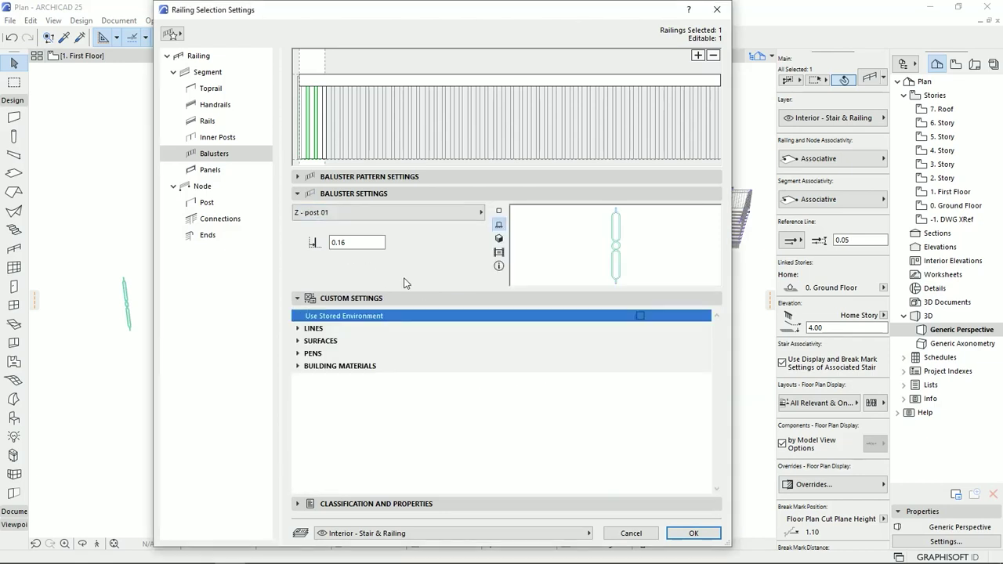
- Set the railing's segment pattern to start from the center and apply the railing settings
click(208, 73)
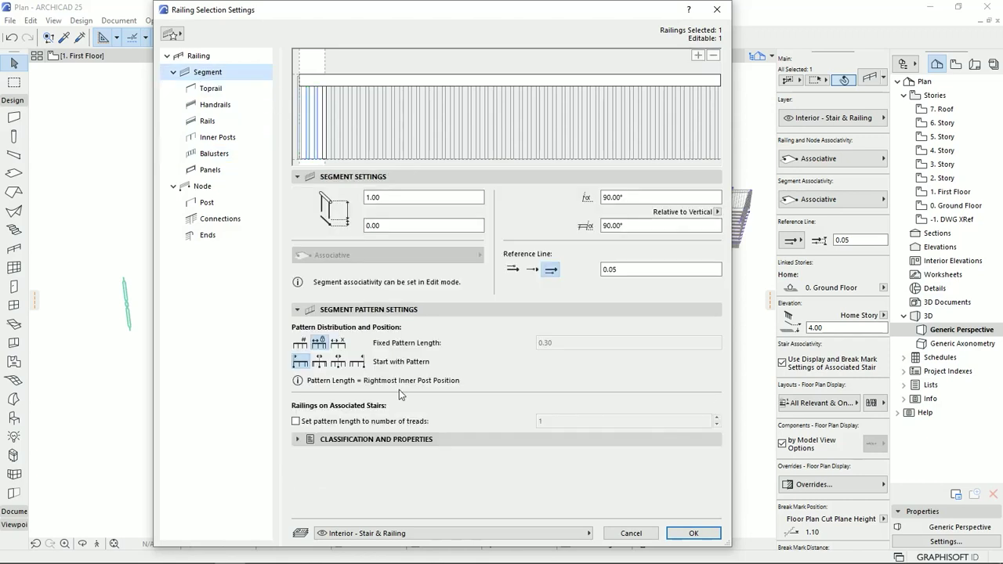
click(319, 361)
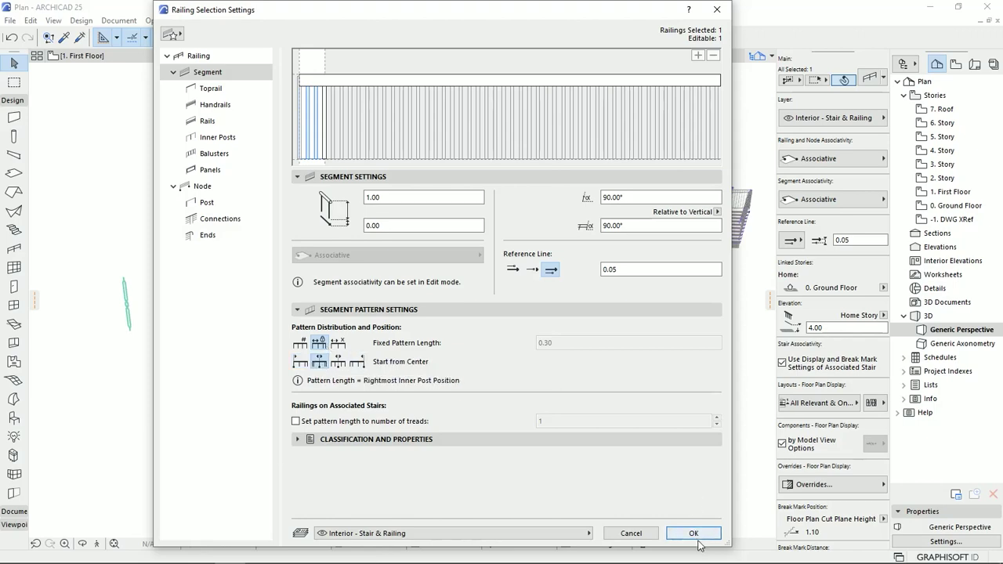
click(671, 532)
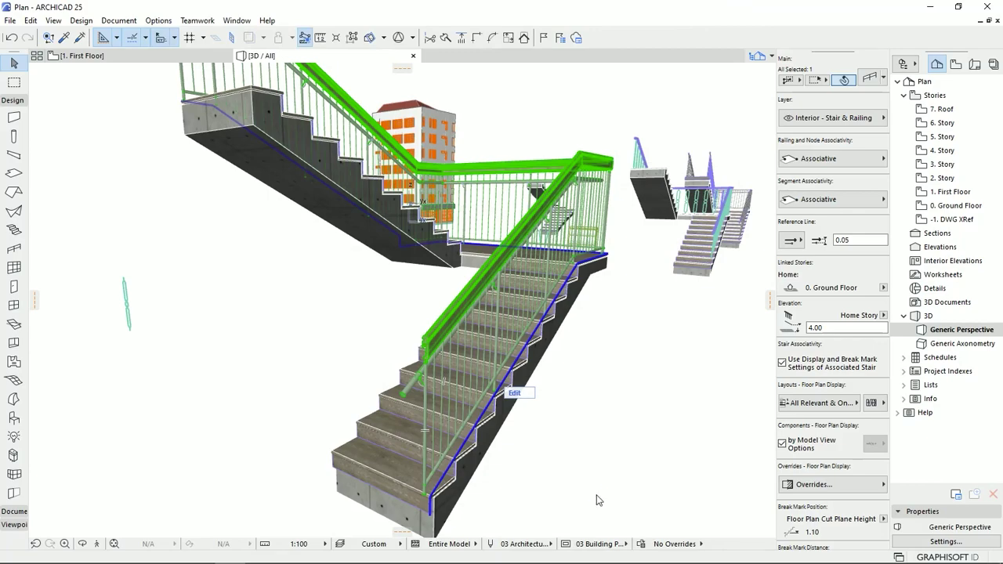
- Rotate the upright baluster morph 90° about its middle in the first floor plan
shift+middle_drag(500, 360, 368, 440)
scroll(369, 443, up, 3)
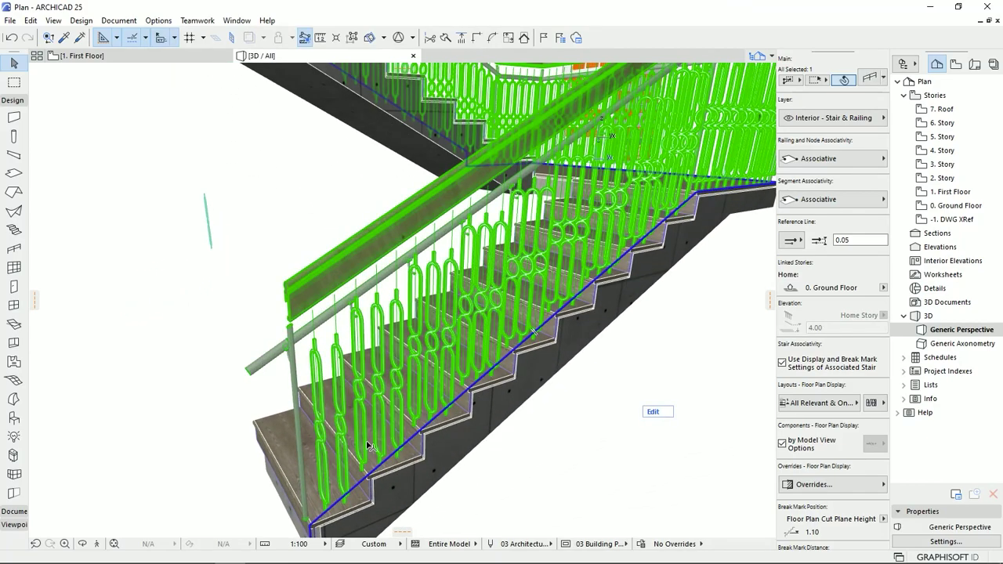
shift+middle_drag(383, 420, 224, 340)
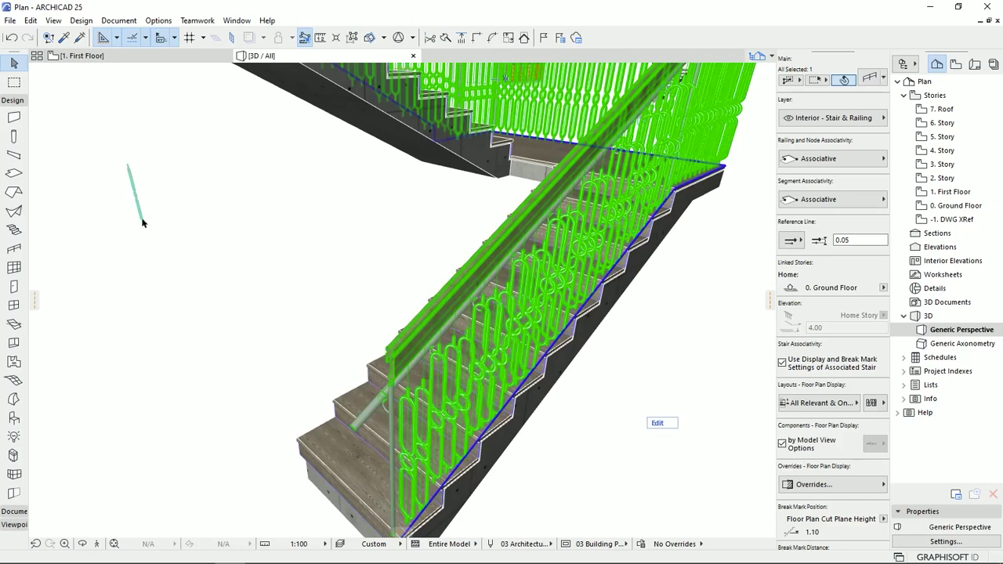
click(141, 220)
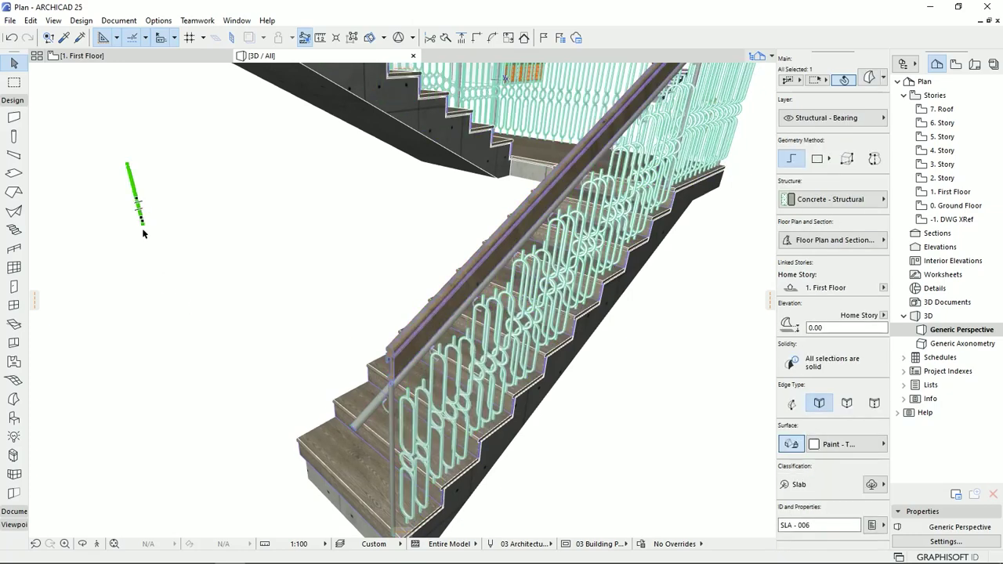
click(115, 62)
key(Escape)
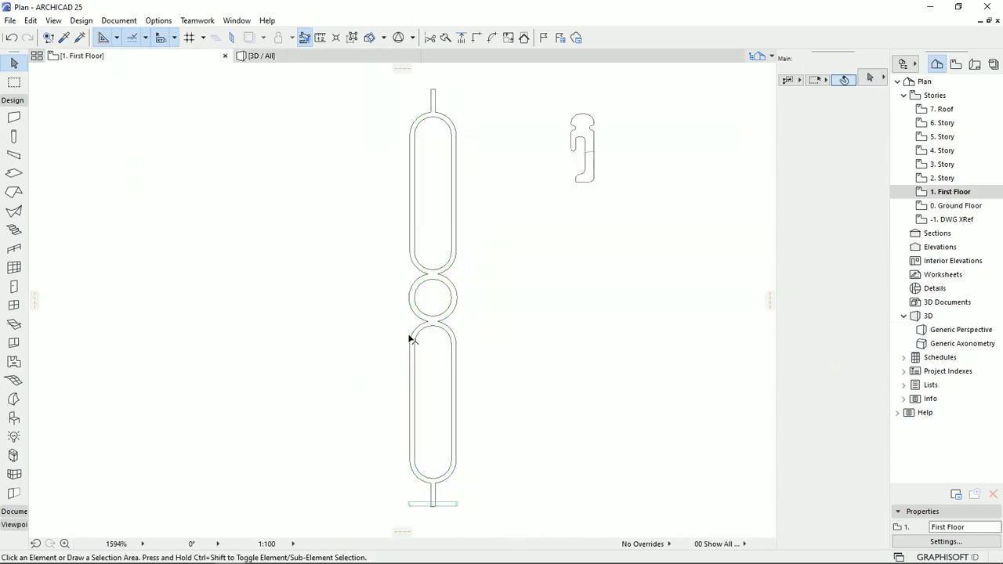
middle_drag(507, 423, 536, 298)
click(477, 379)
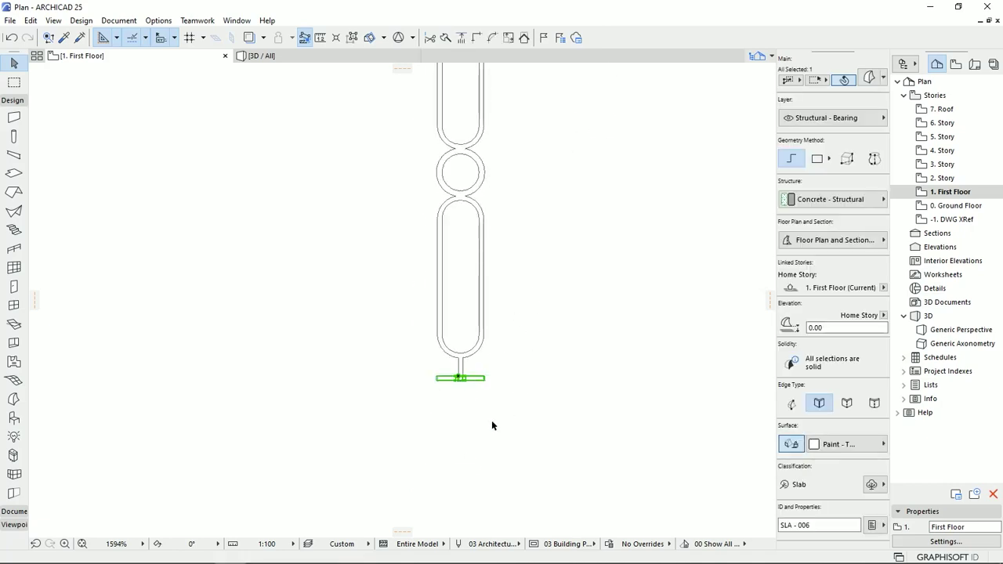
key(ctrl+e)
scroll(484, 388, up, 5)
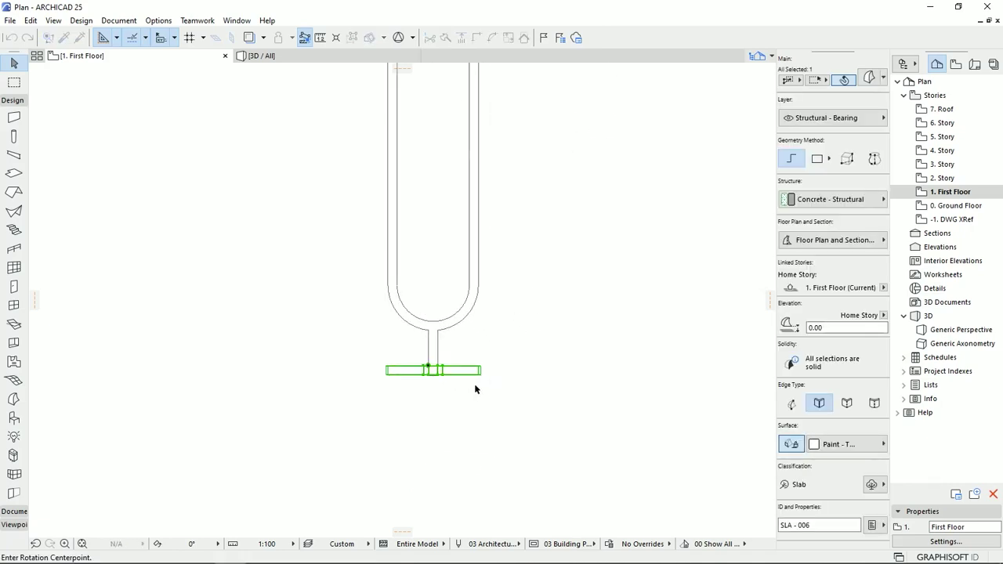
click(460, 377)
click(608, 339)
click(378, 141)
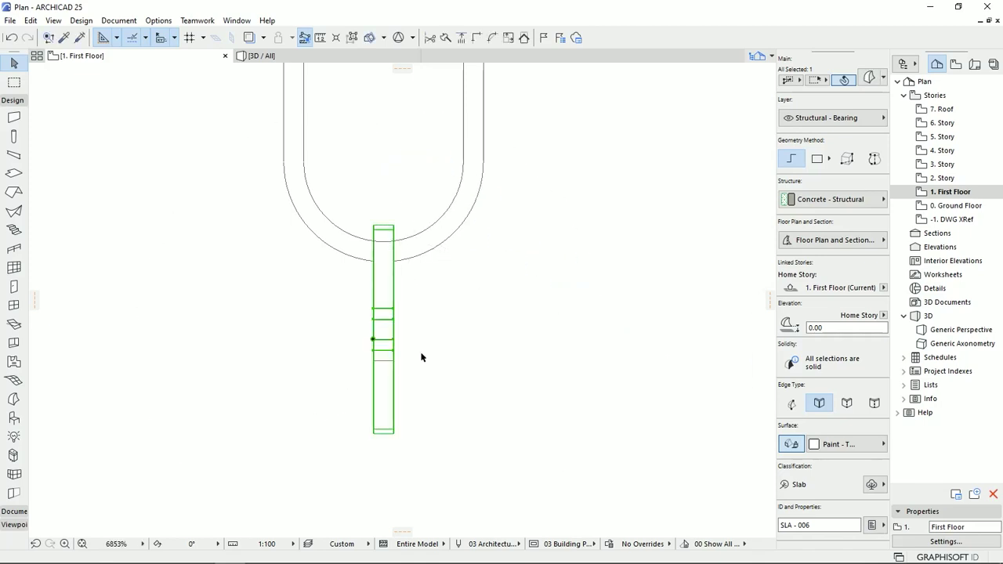
- Save the rotated baluster morph from the 3D view over Z - post 01.gsm in the Embedded Library
click(324, 57)
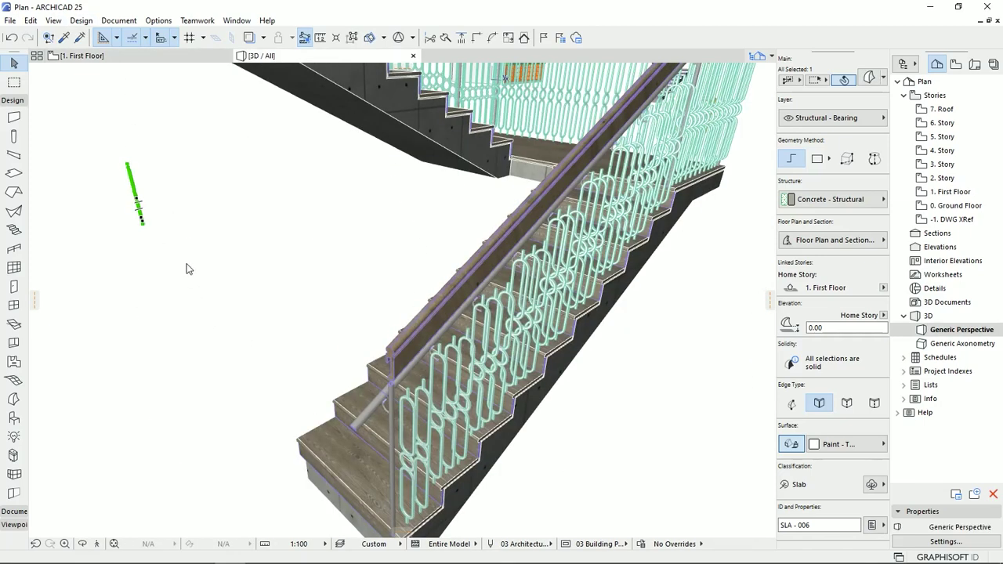
click(31, 20)
mouse_move(7, 22)
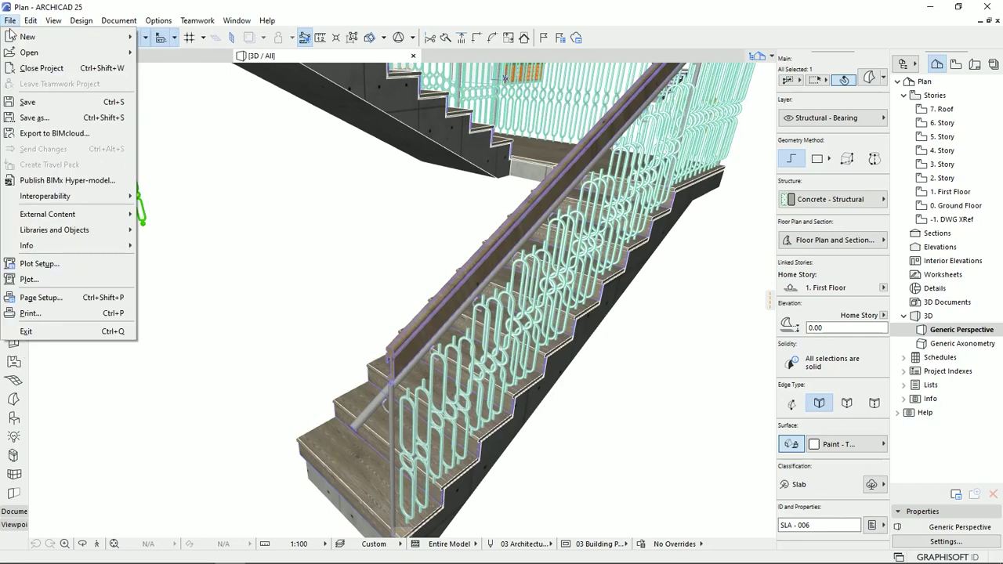
mouse_move(112, 231)
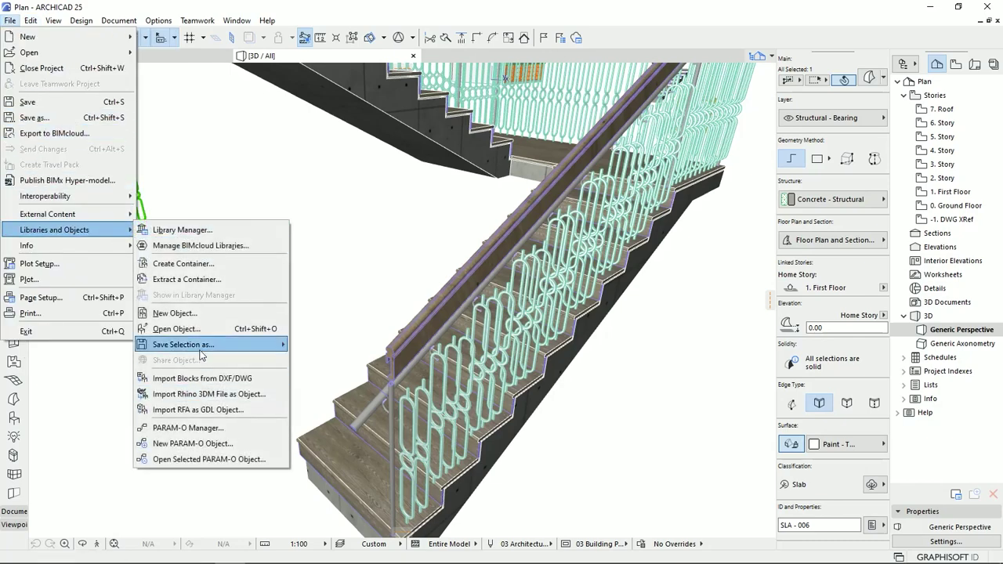
mouse_move(201, 350)
click(323, 188)
click(600, 240)
drag(599, 233, 600, 346)
click(473, 310)
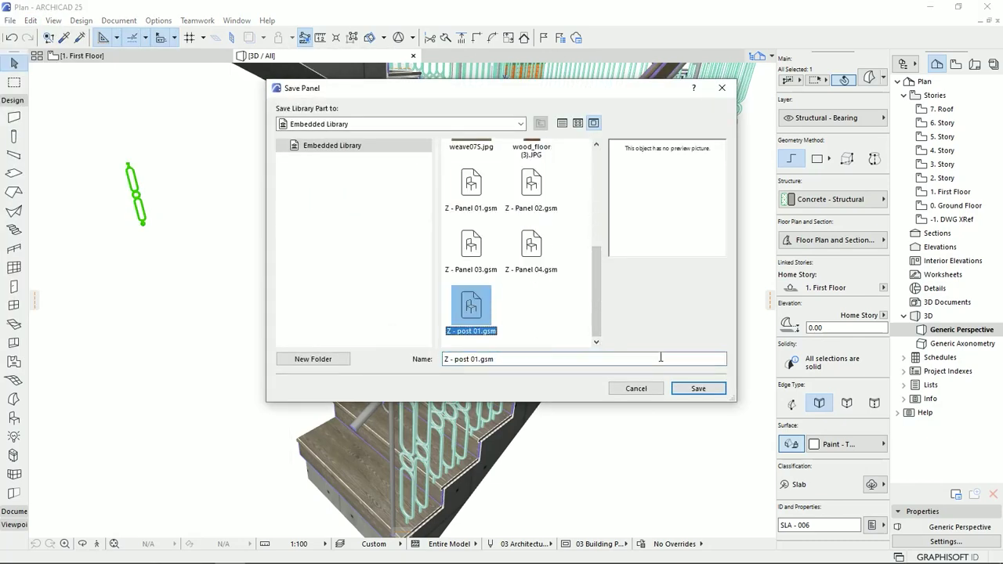
click(699, 389)
- Set the saved post's surface to Paint - Titanium White, choose its building material, and confirm its basic settings
click(533, 223)
click(606, 162)
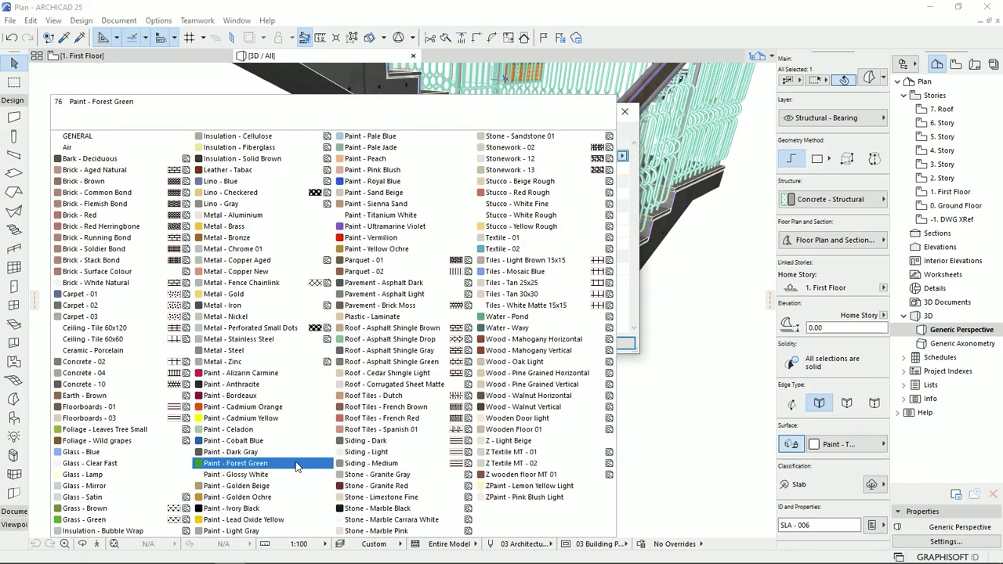
click(381, 216)
click(603, 269)
click(819, 396)
click(605, 343)
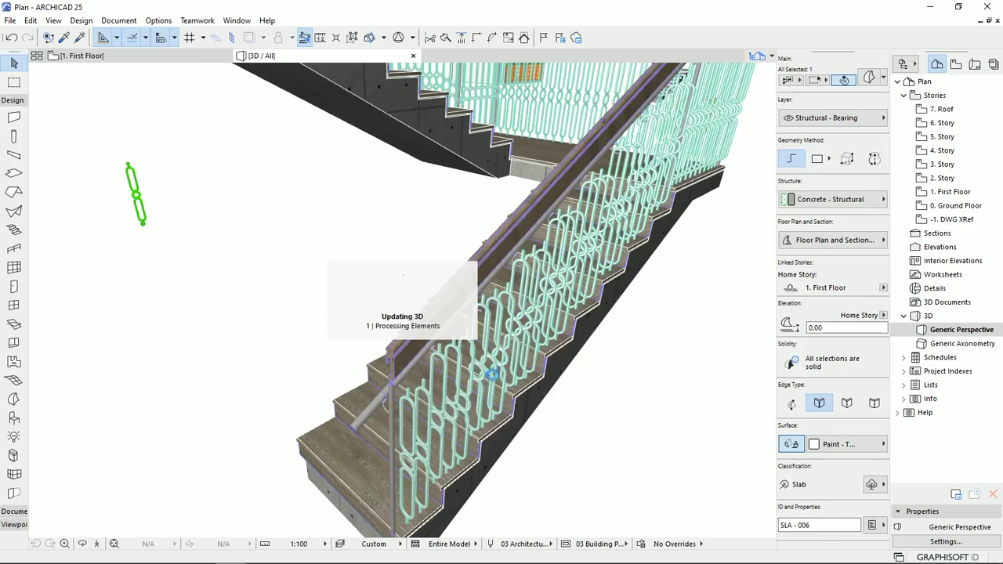
- Distribute the selected stair railing's balusters equally with a maximum pattern length of 0.16 and apply the settings
scroll(474, 390, up, 8)
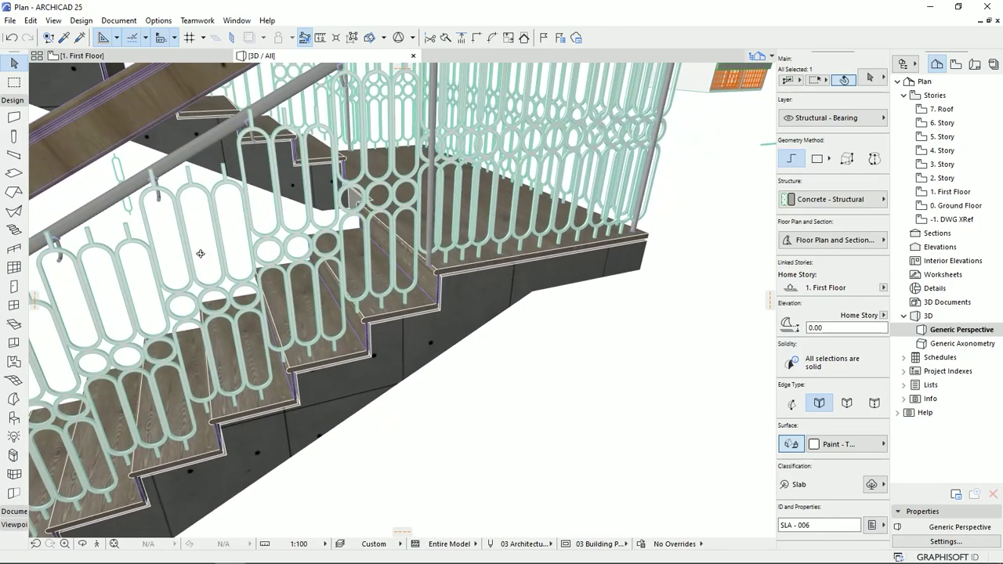
scroll(270, 322, down, 6)
scroll(348, 344, up, 3)
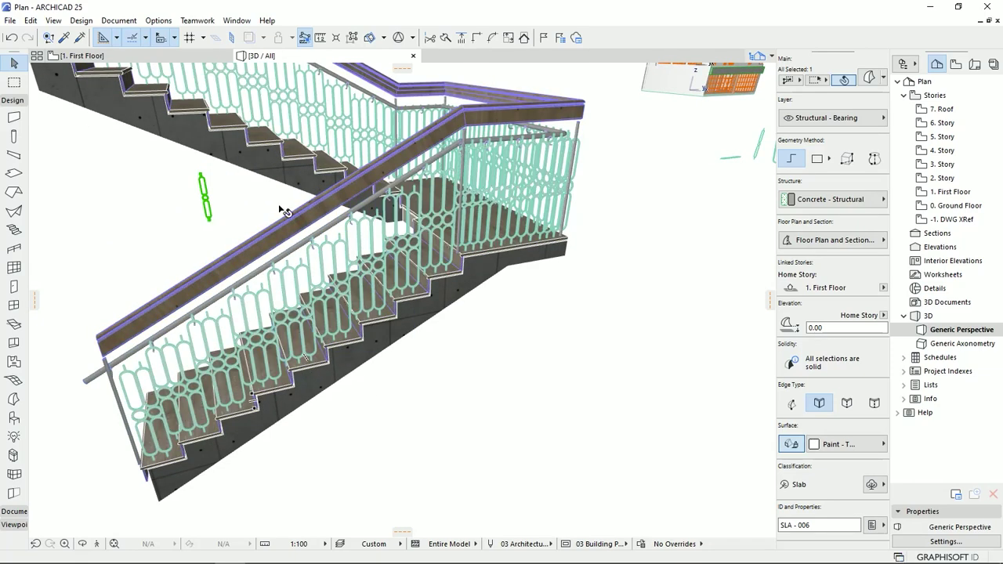
middle_drag(290, 313, 398, 377)
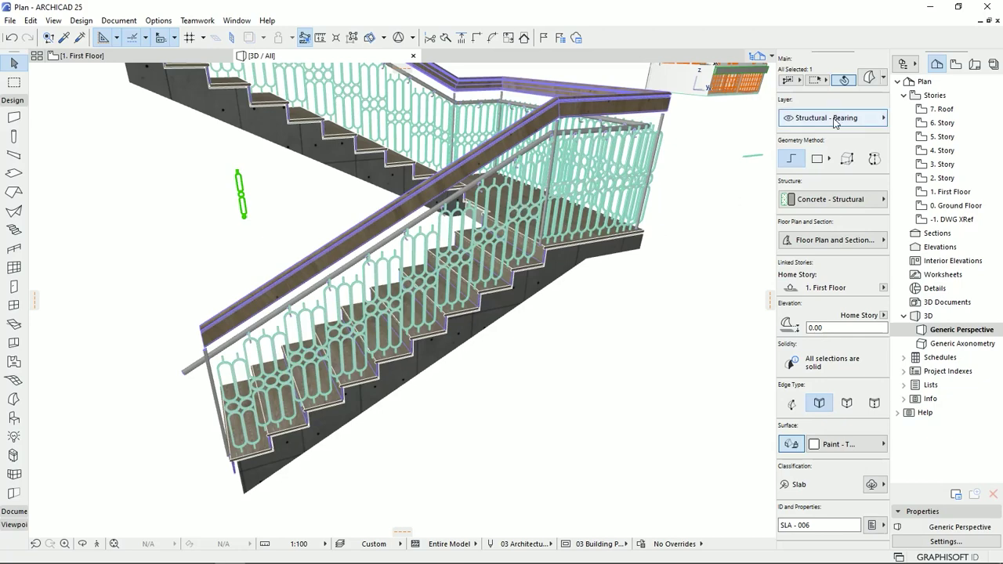
key(Tab)
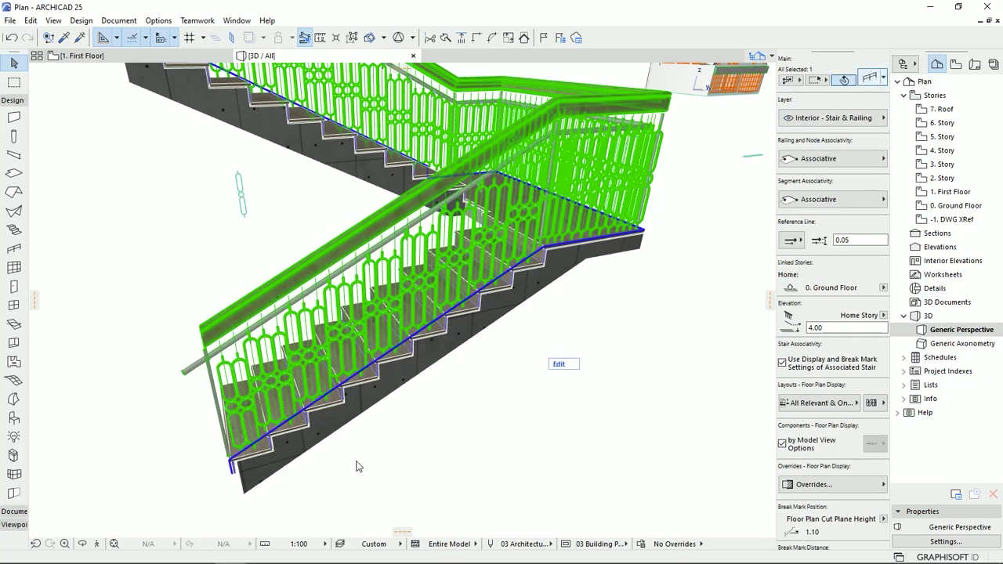
key(ctrl+t)
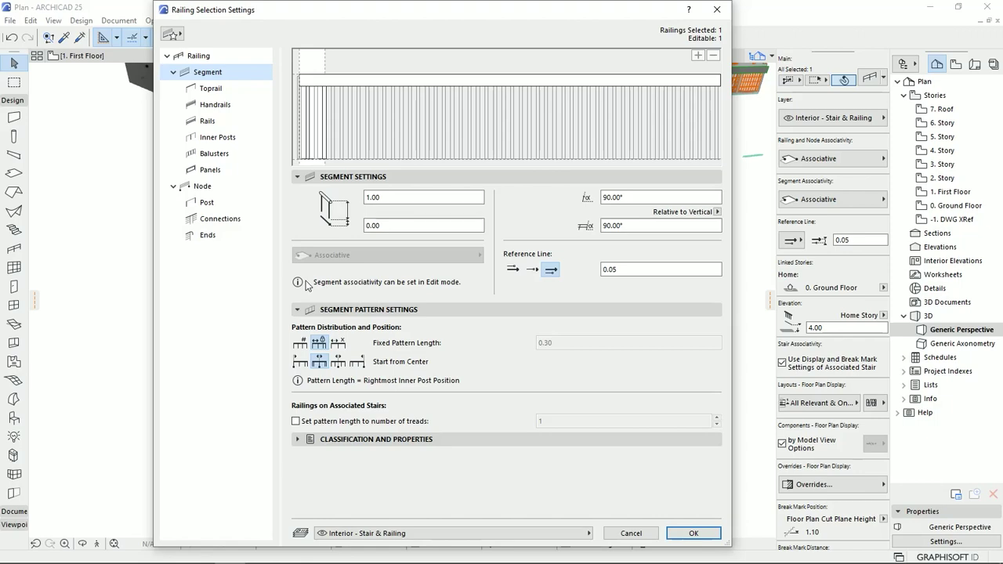
click(215, 153)
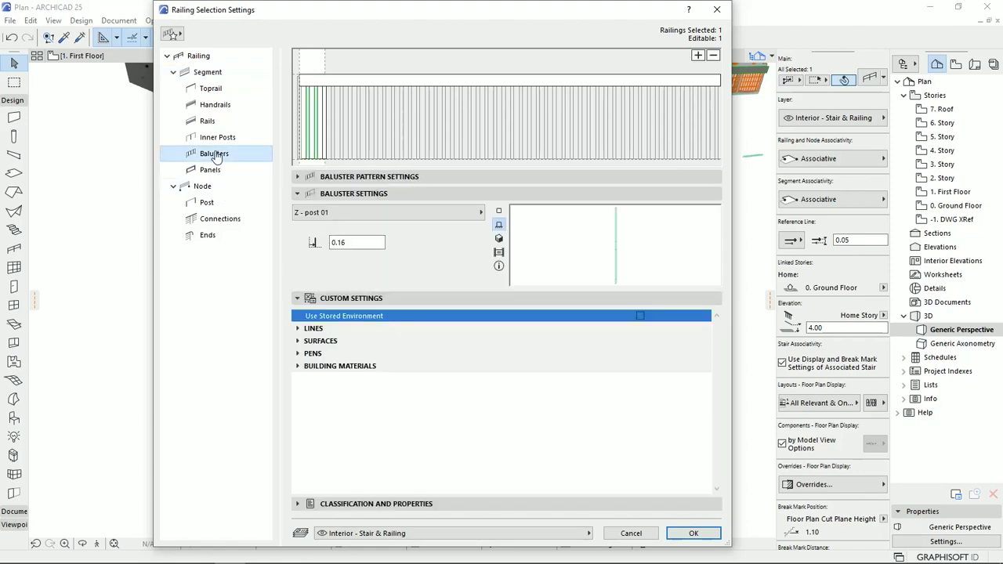
text(00)
click(361, 178)
drag(704, 290, 673, 293)
text(16)
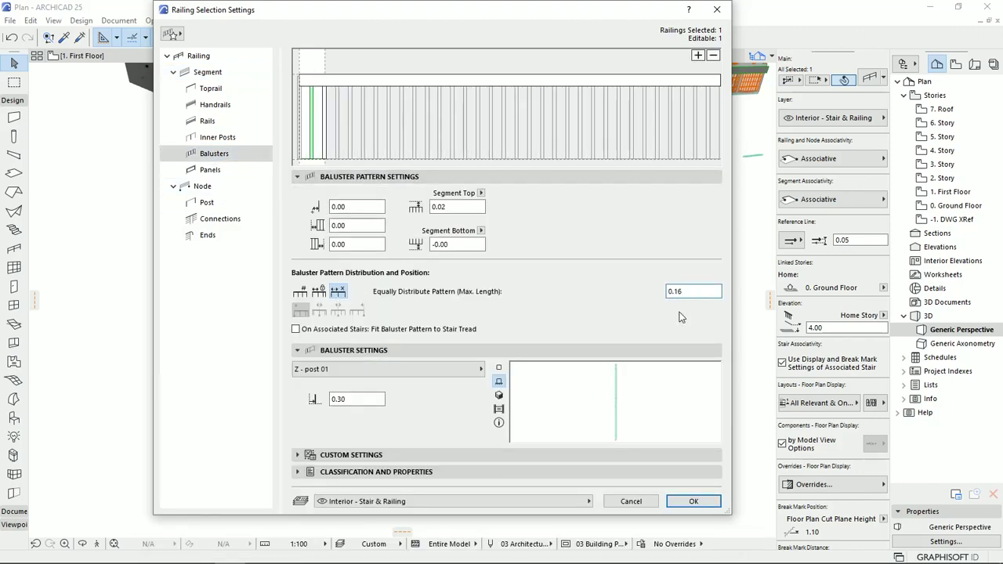
click(693, 502)
- Turn off the round handrail's fixing, remove that handrail from the stair railing, and deselect the railing
mouse_move(556, 434)
shift+middle_down()
mouse_move(549, 452)
mouse_move(565, 439)
shift+middle_up()
key(ctrl+t)
click(210, 74)
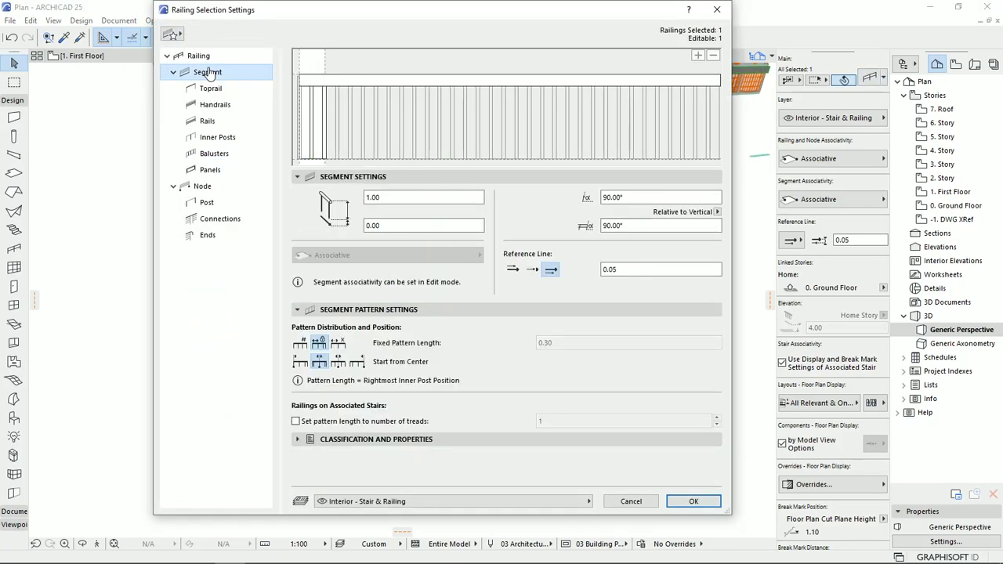
click(210, 90)
click(208, 73)
click(215, 105)
click(297, 445)
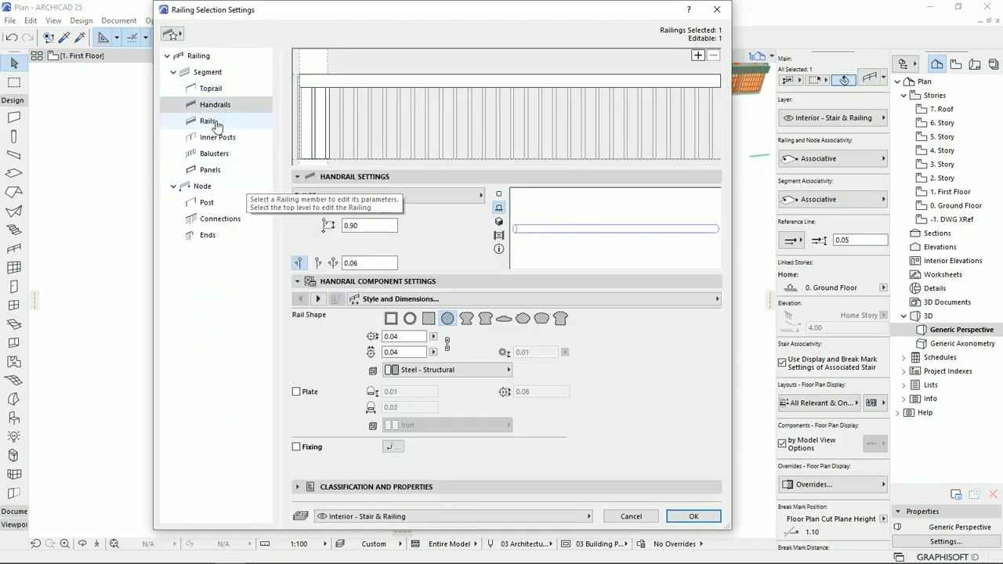
click(693, 517)
key(ctrl+t)
click(474, 69)
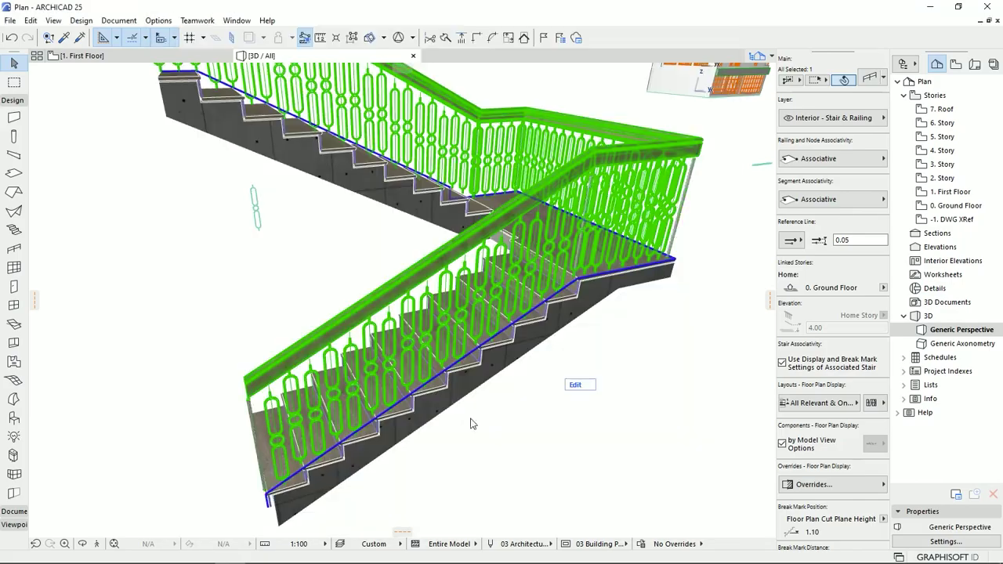
key(Escape)
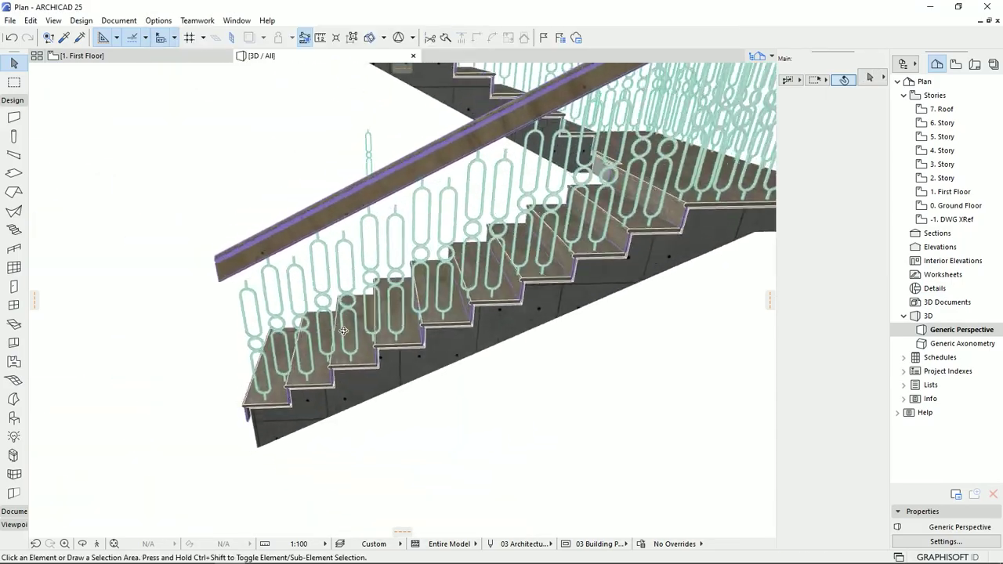
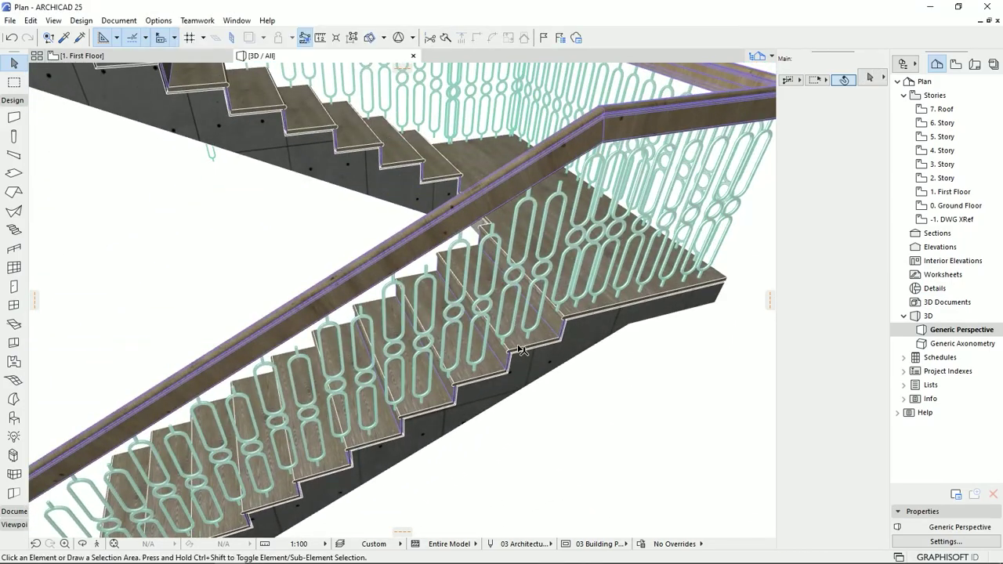
- Examine the baluster spacing and railing shape along both stair flights and the landing in 3D
scroll(521, 350, down, 10)
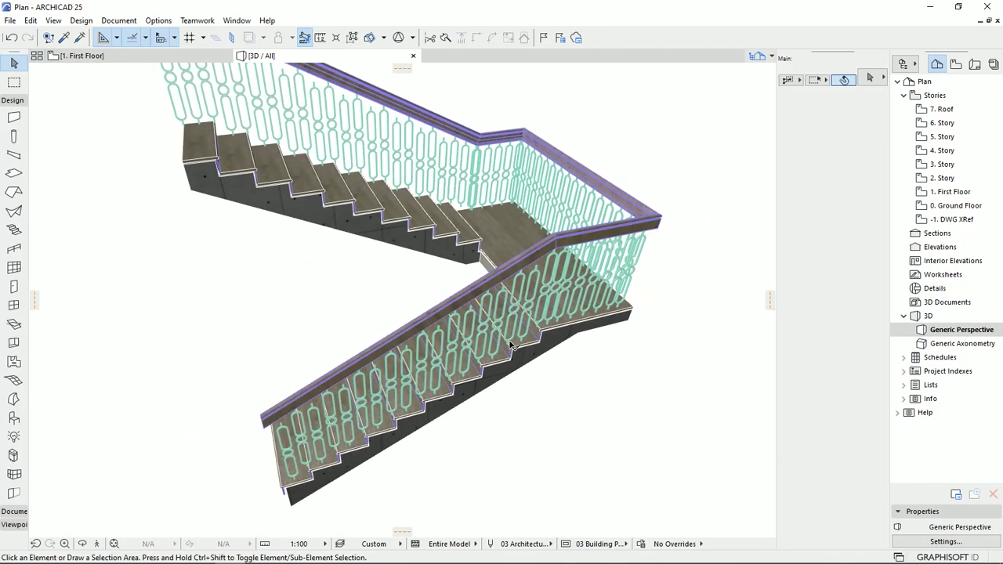
scroll(510, 341, up, 5)
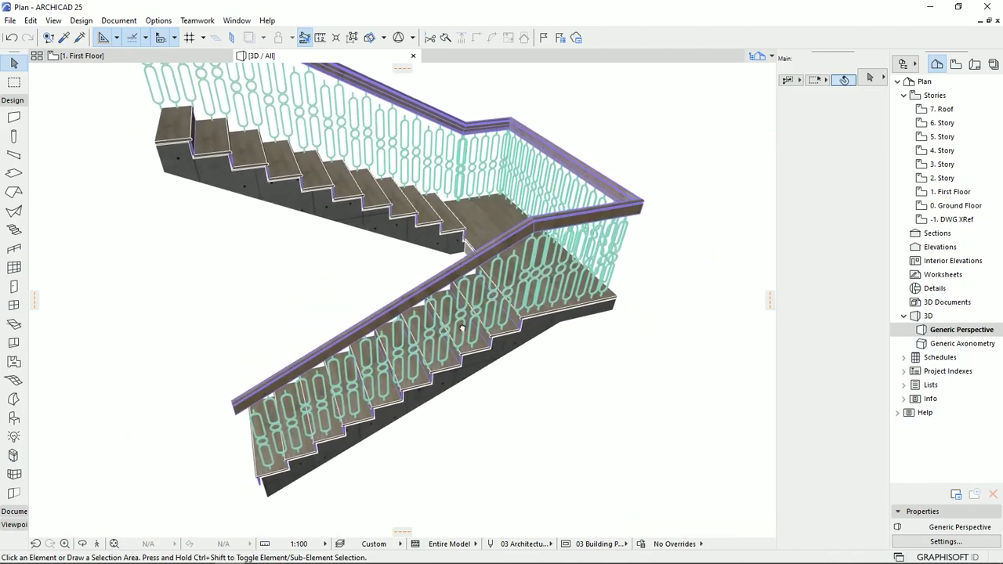
scroll(481, 318, up, 5)
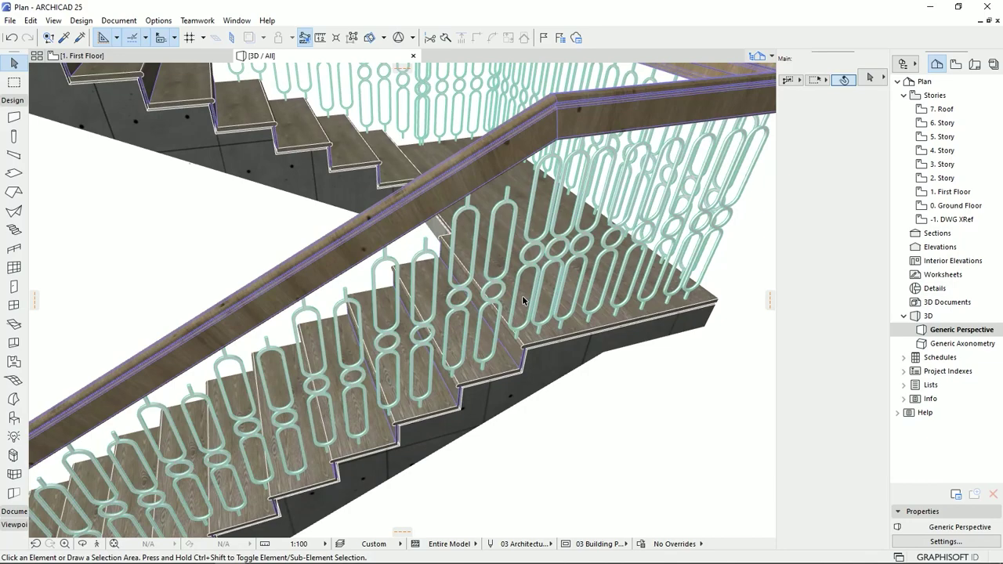
shift+middle_drag(530, 257, 495, 192)
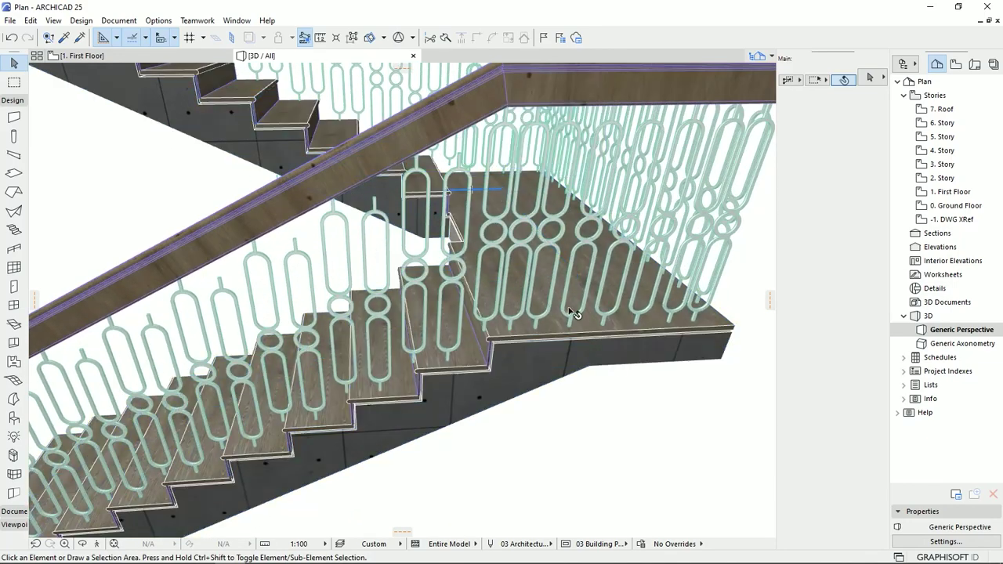
shift+middle_drag(424, 365, 492, 342)
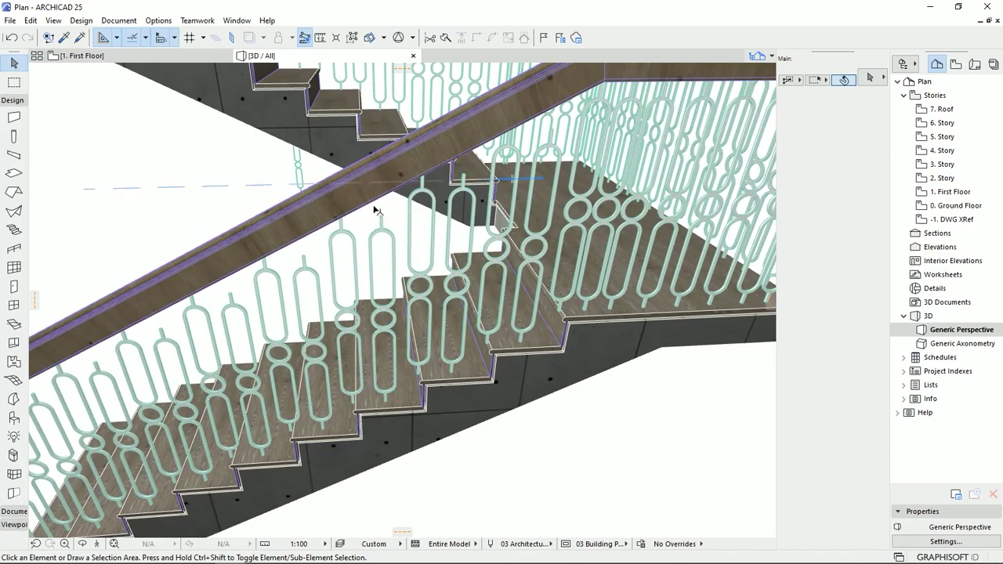
scroll(431, 331, down, 6)
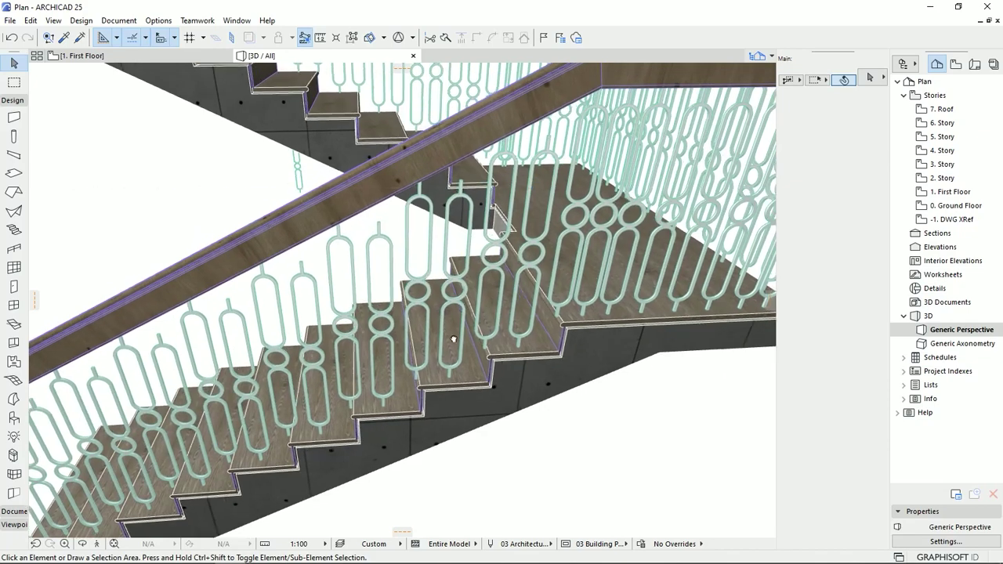
scroll(452, 347, down, 6)
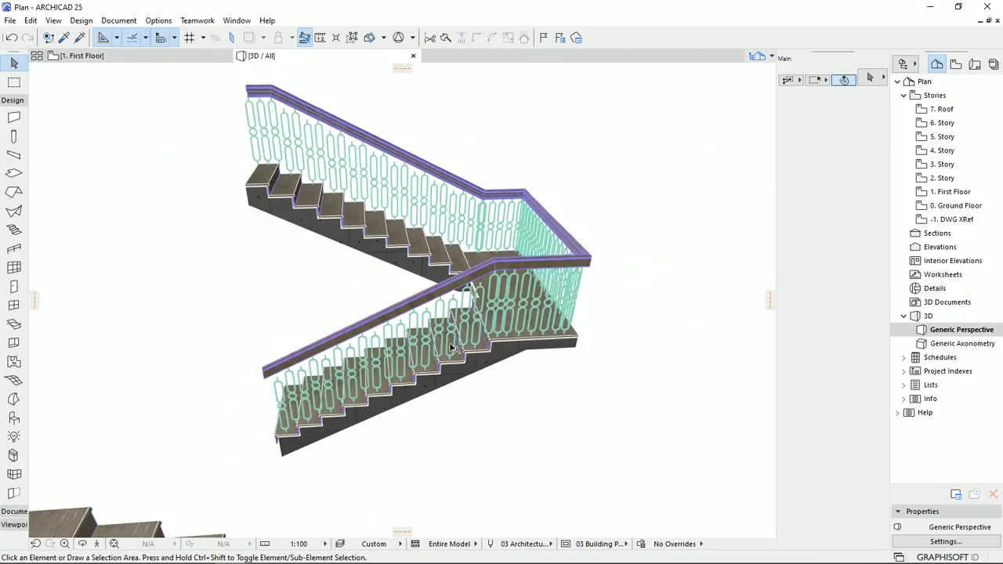
- Start a new railing for the stair with the semicircular landing and load the Glass Paneled Railing favorite as its default settings
middle_drag(459, 236, 534, 349)
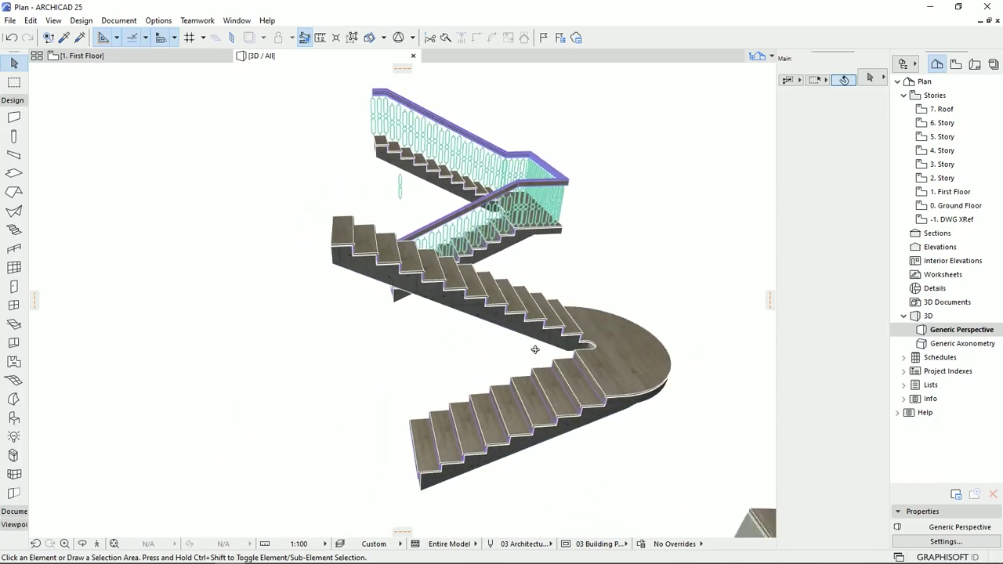
click(14, 248)
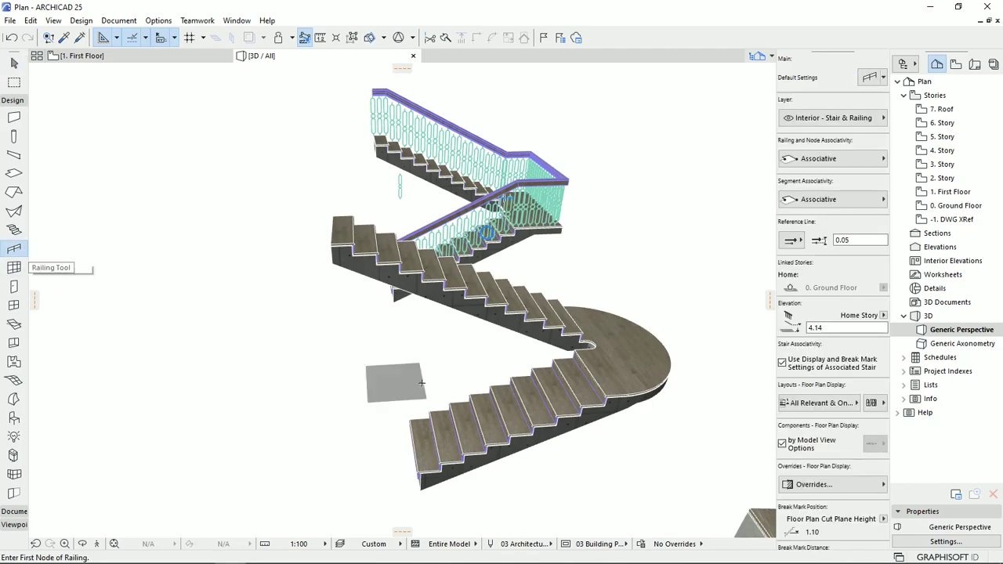
click(867, 79)
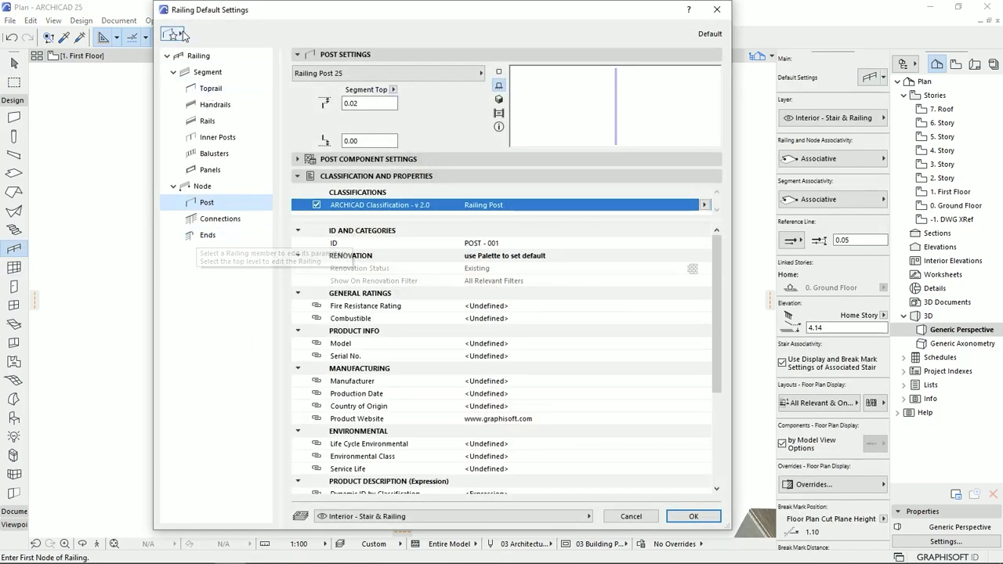
click(182, 35)
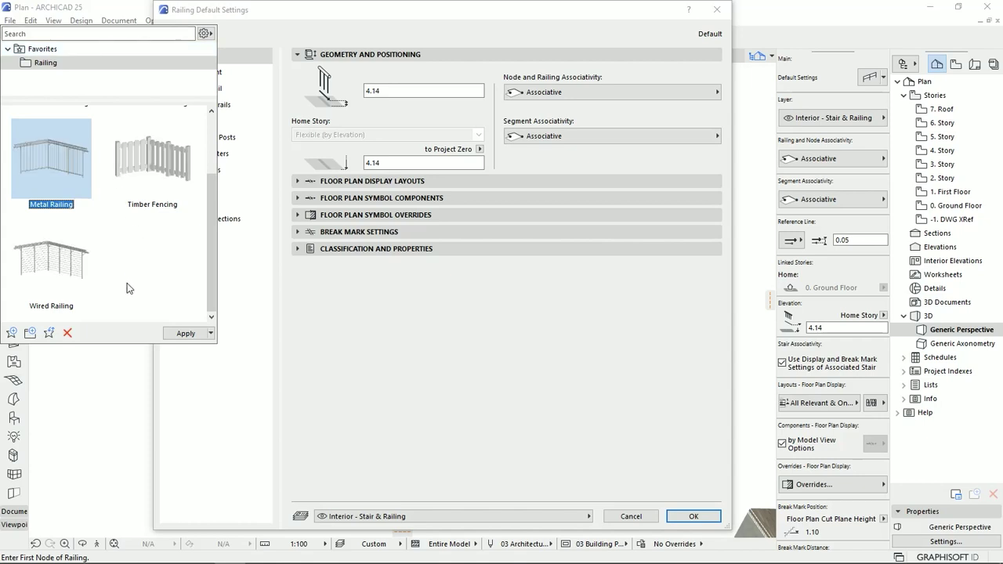
drag(210, 270, 209, 213)
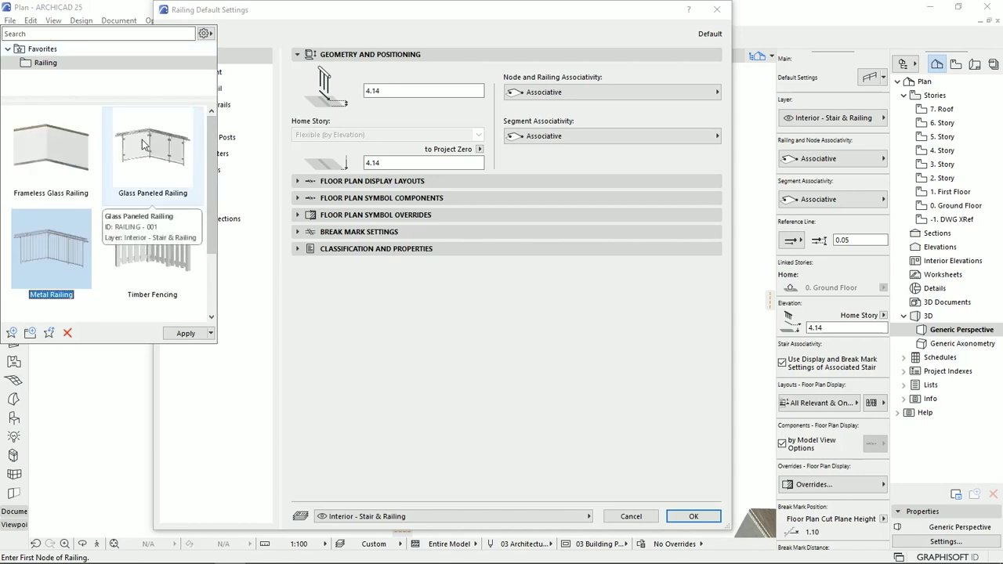
double_click(161, 148)
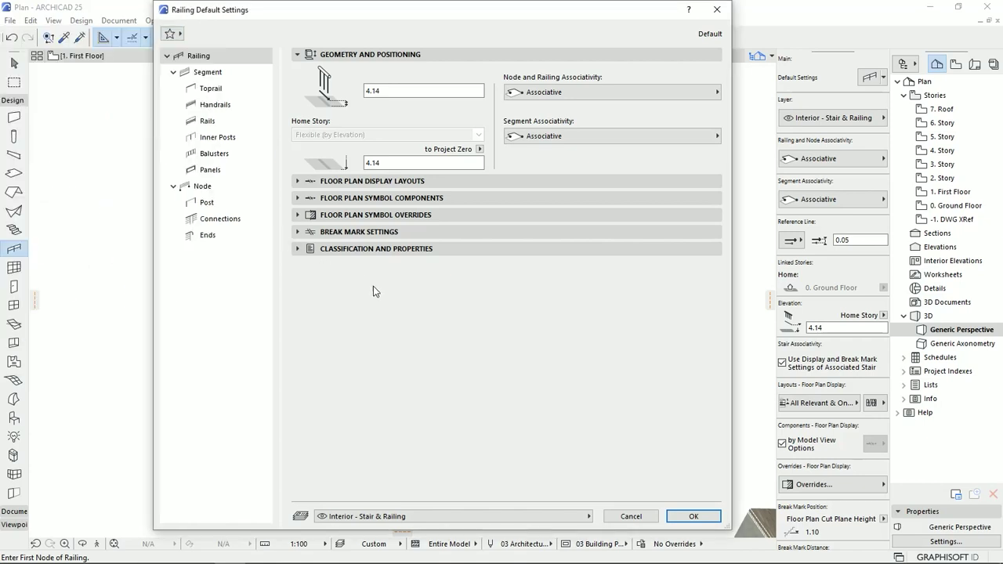
- Remove the handrail and the toprail from the glass railing's segment pattern
click(207, 72)
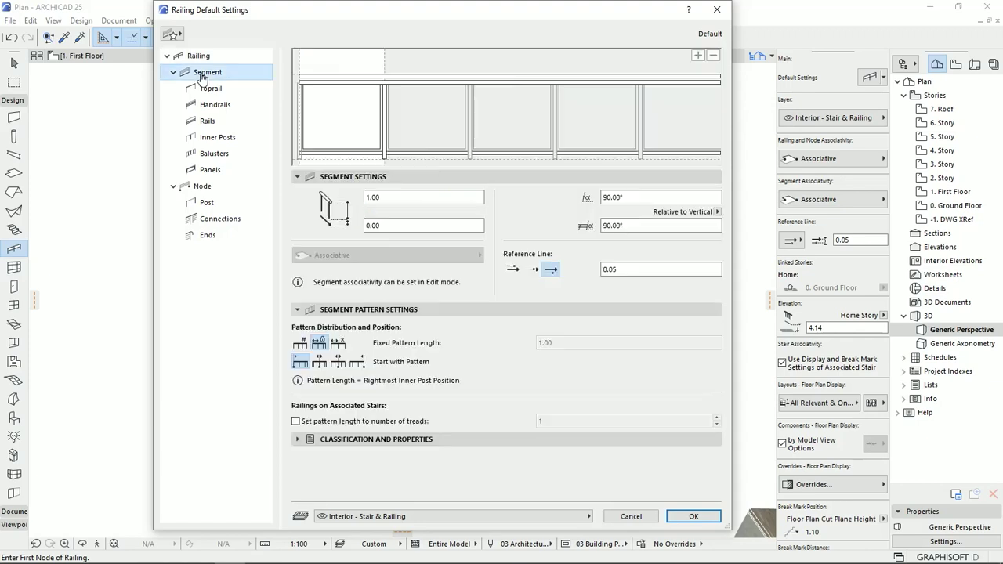
click(371, 82)
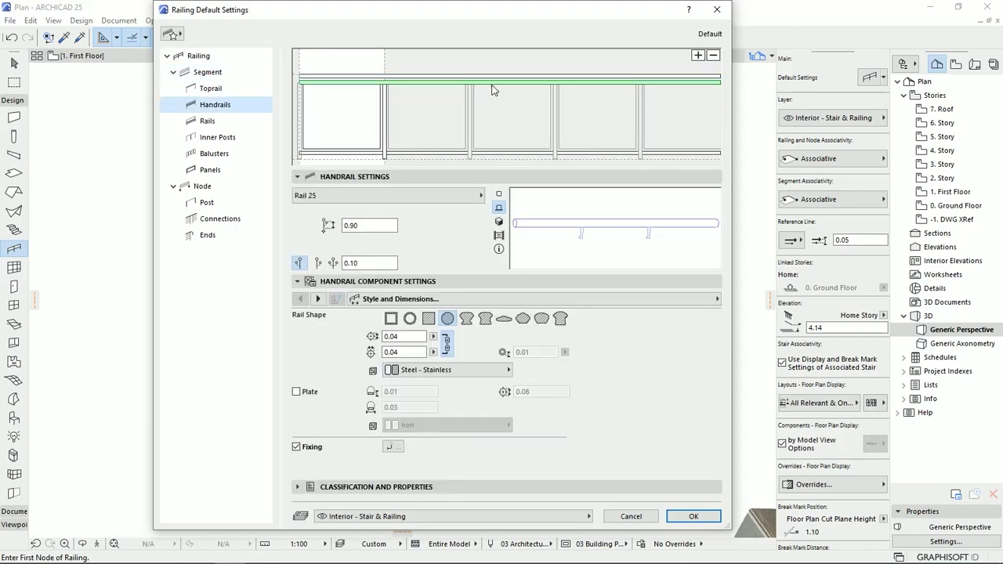
click(415, 77)
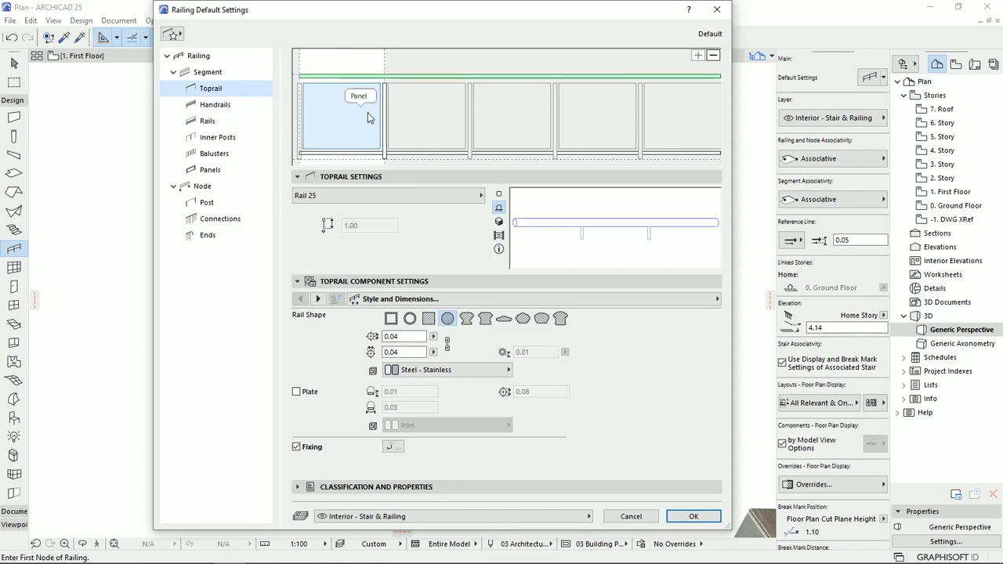
click(715, 55)
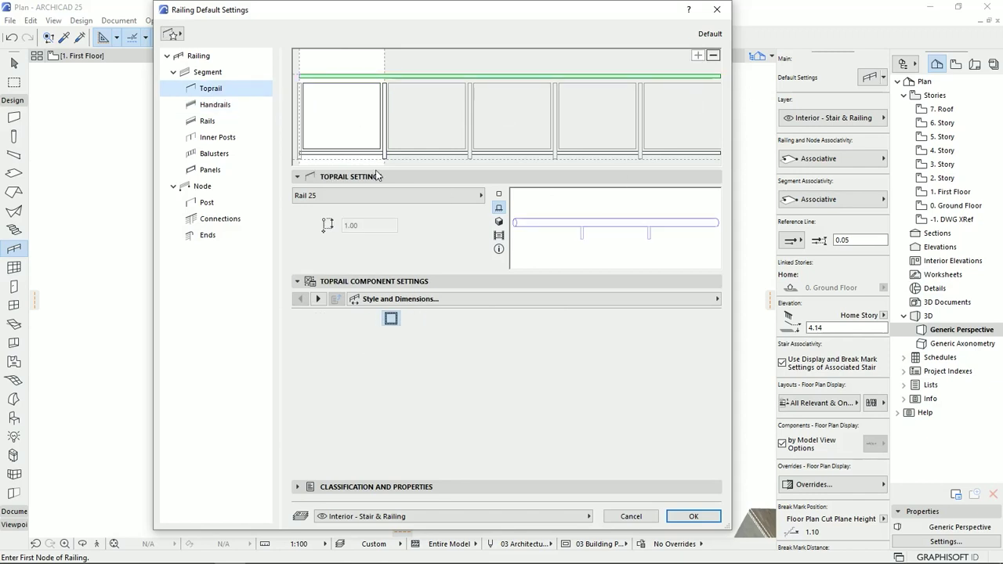
- Set the glass railing's inner post type to None
click(384, 105)
click(408, 195)
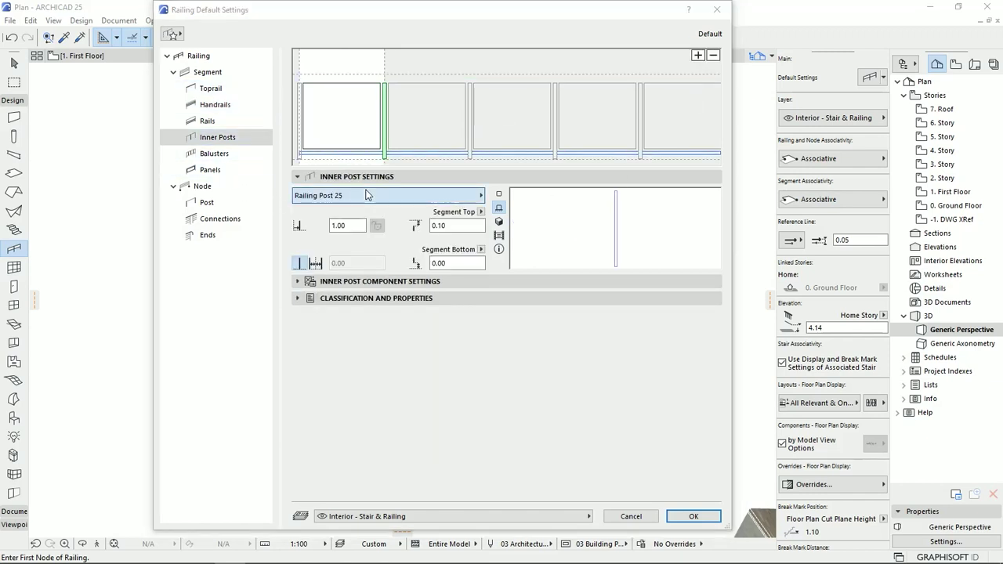
click(517, 225)
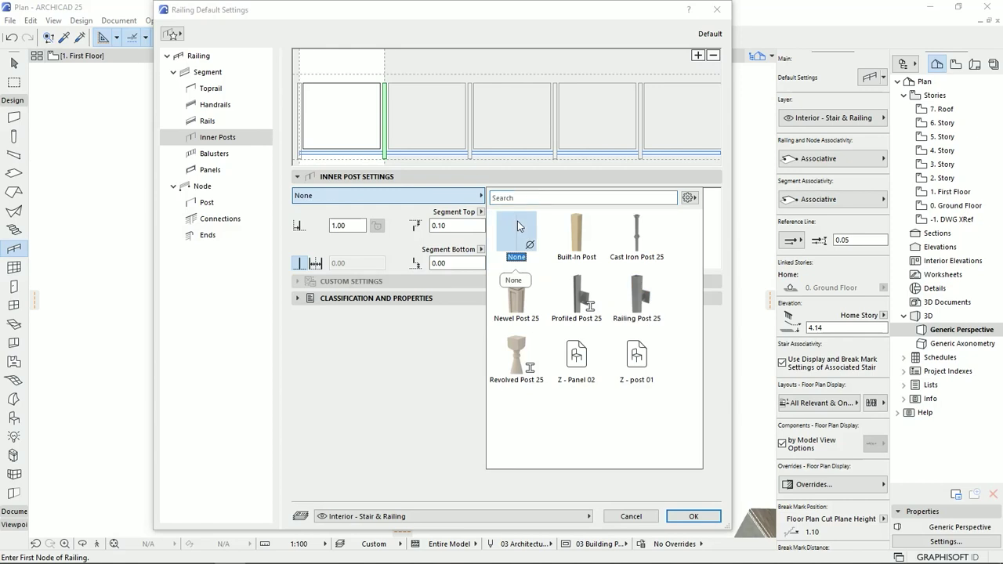
- Set the lower rail's type to None and delete that rail from the segment pattern
click(342, 152)
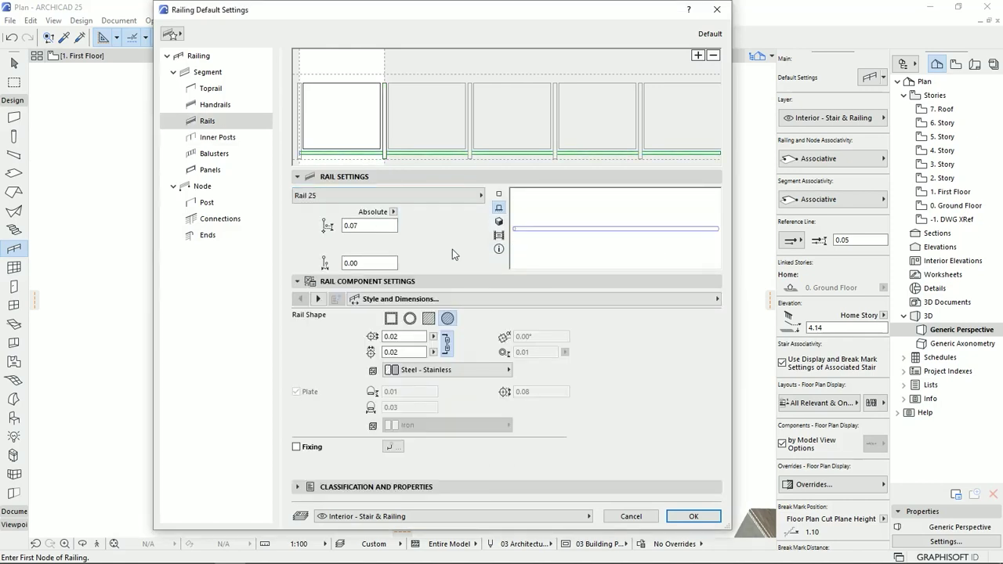
click(477, 196)
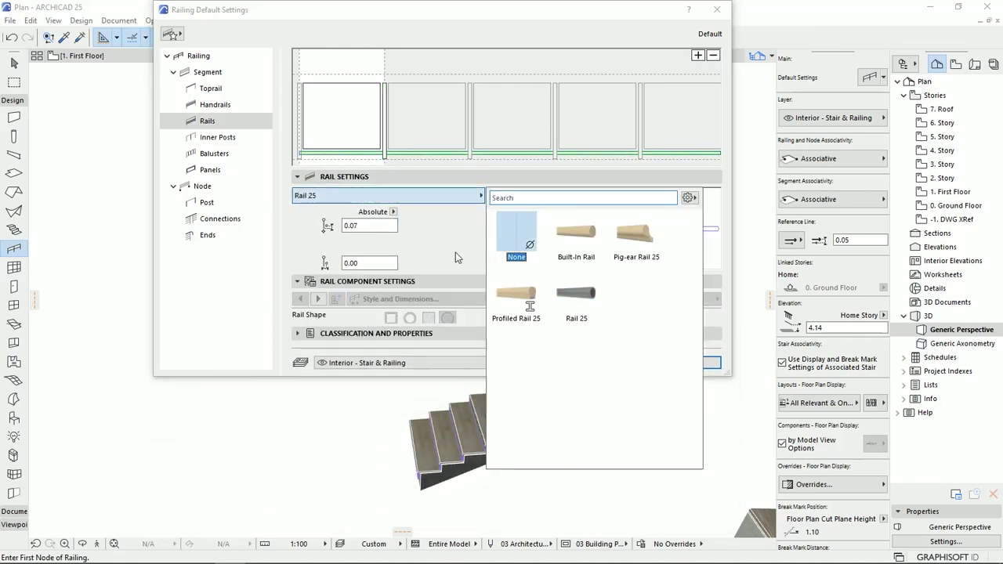
click(428, 235)
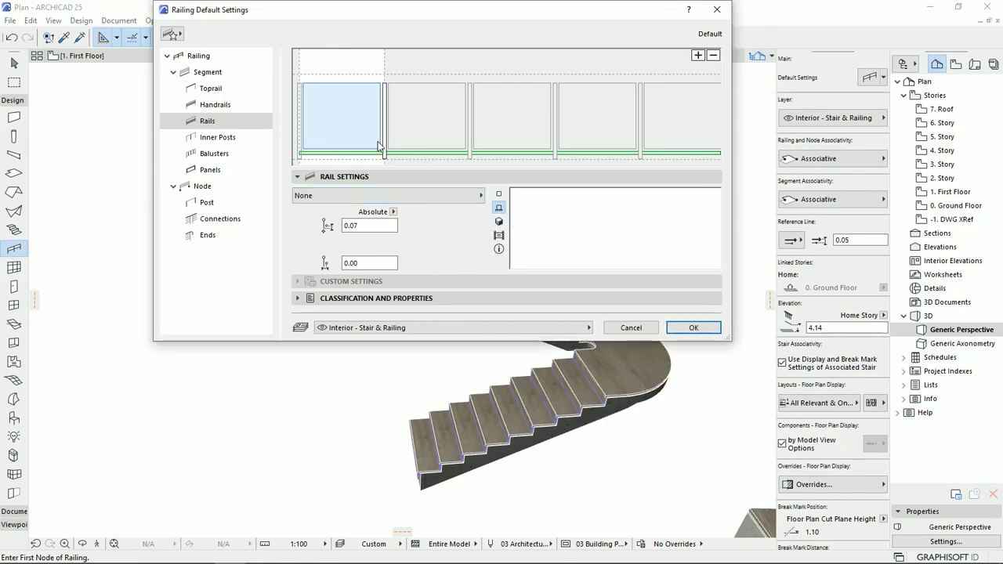
click(713, 56)
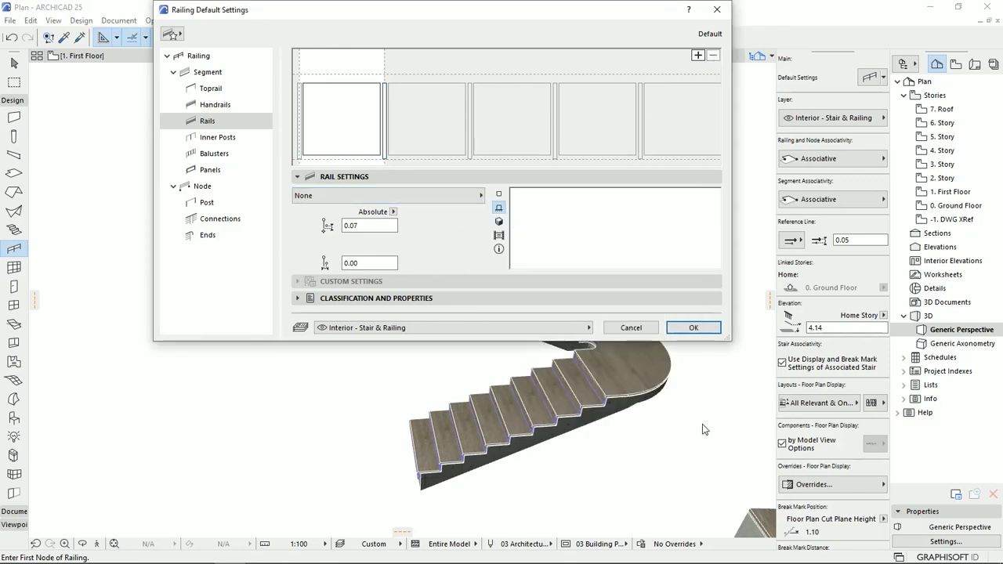
- Apply the default settings and place the glass-panel railing along the outer edge of the stair with the semicircular landing
click(691, 329)
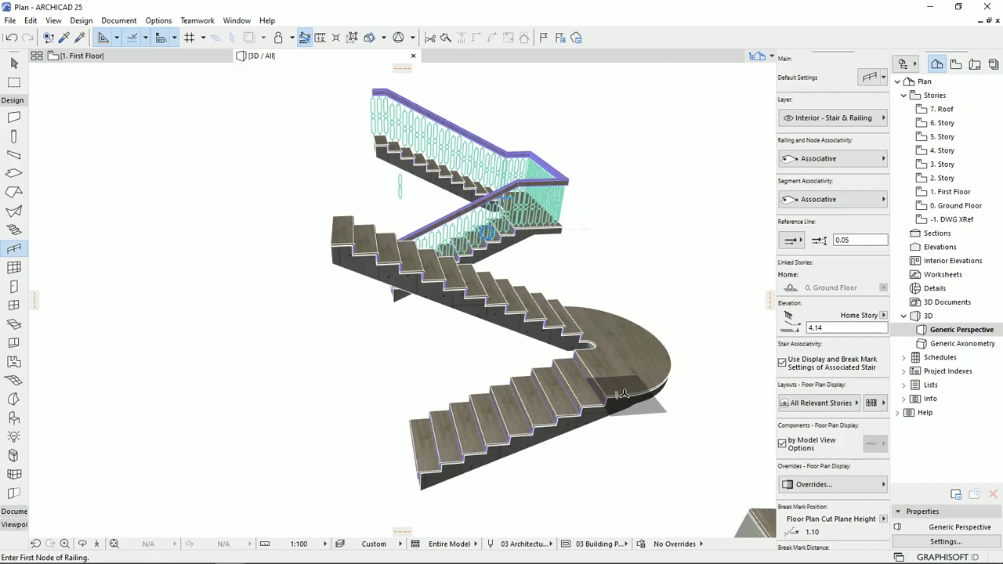
click(626, 421)
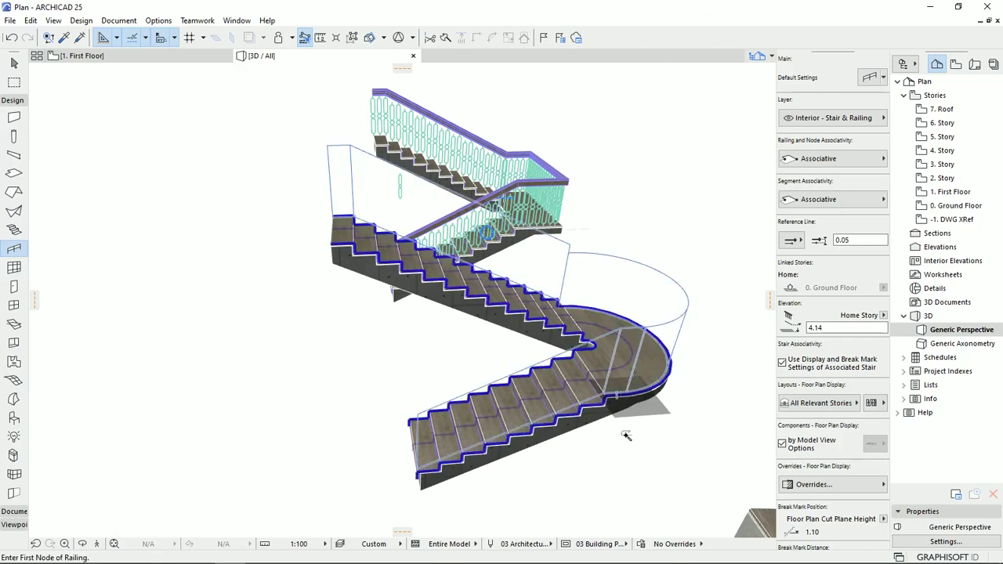
middle_drag(593, 402, 535, 391)
scroll(535, 390, up, 5)
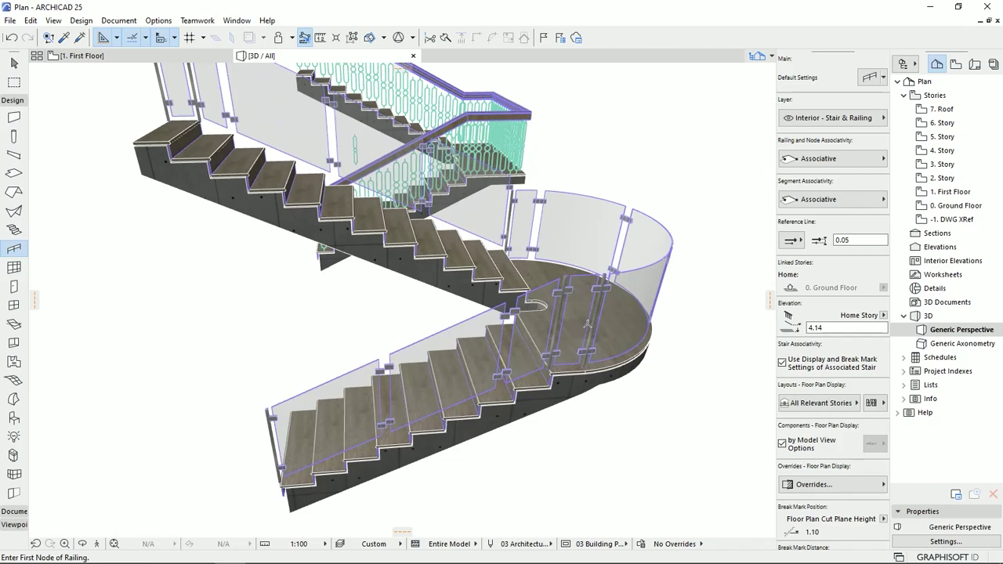
key(Escape)
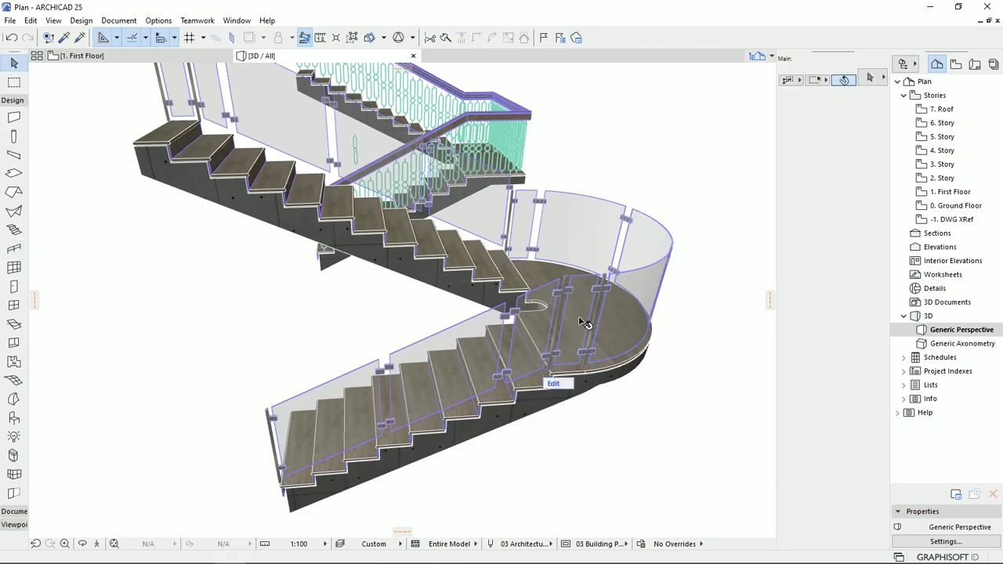
- Set the placed railing's node post type to None
click(580, 318)
click(869, 79)
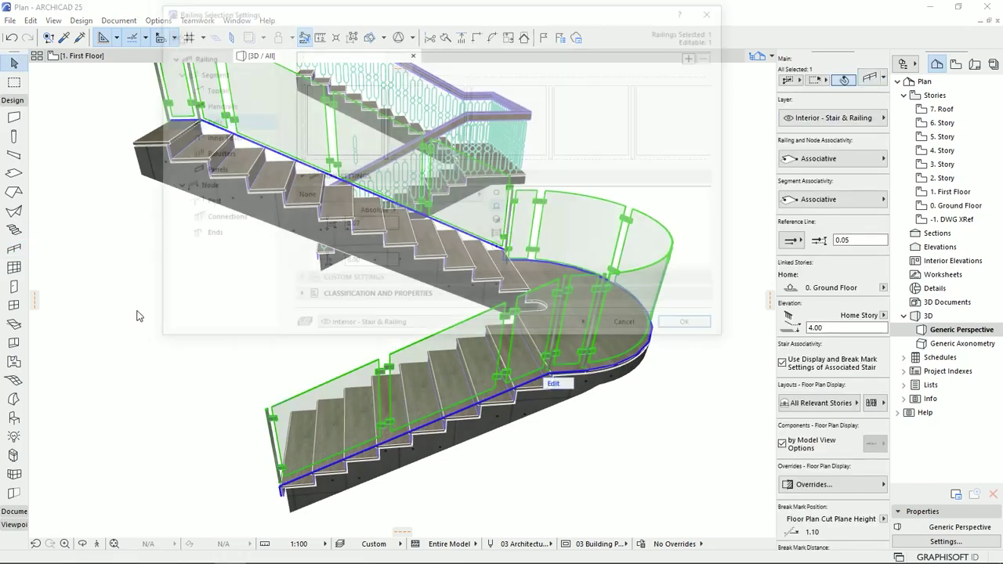
click(207, 202)
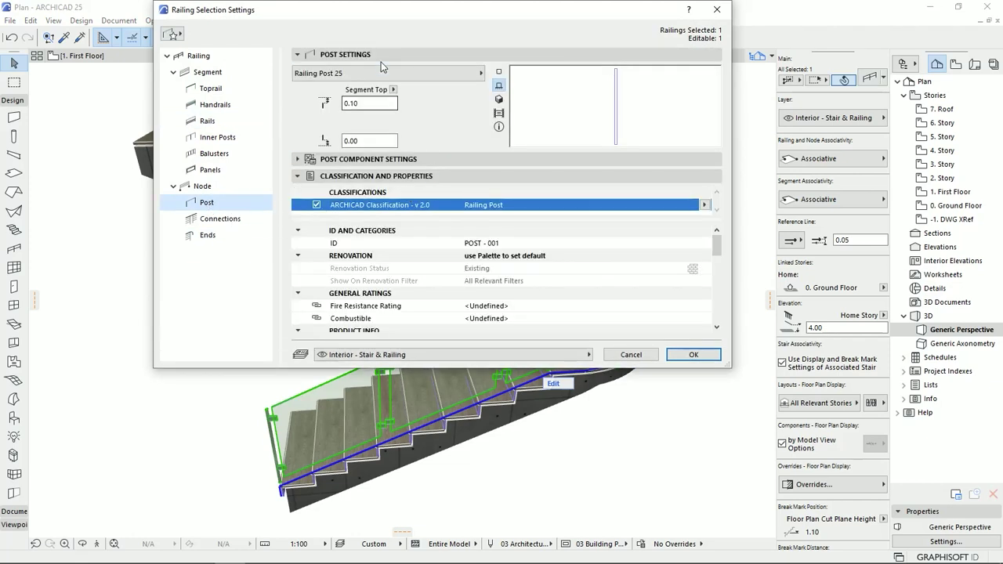
click(384, 71)
click(512, 109)
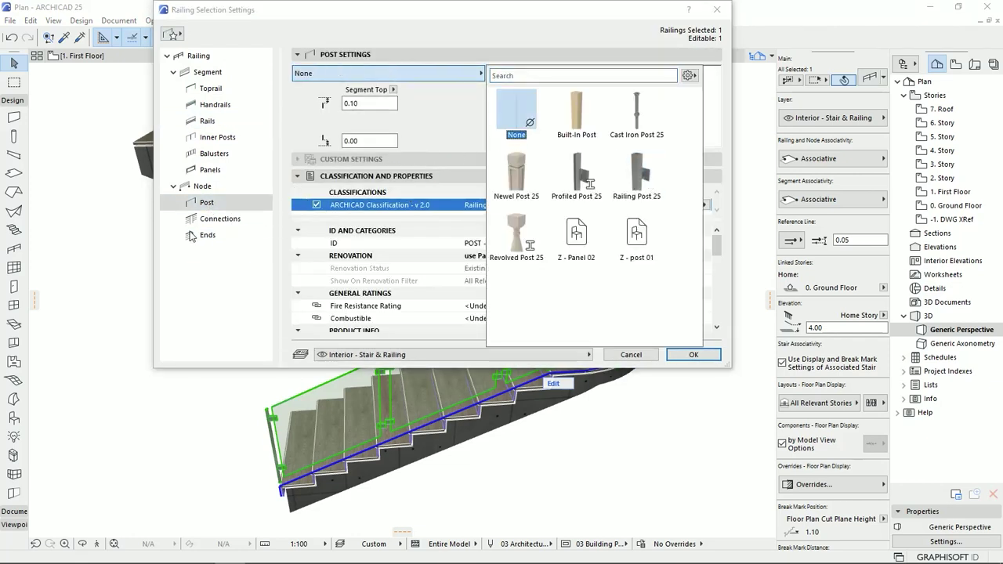
- Turn off the fixings of the railing's panels and set the panel thickness to 0.1
click(209, 169)
click(210, 170)
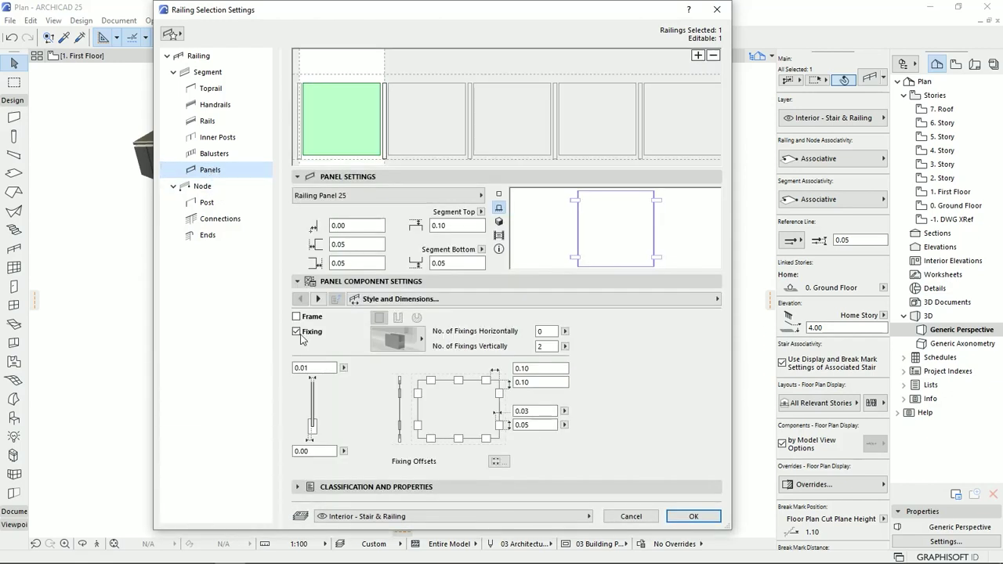
click(297, 331)
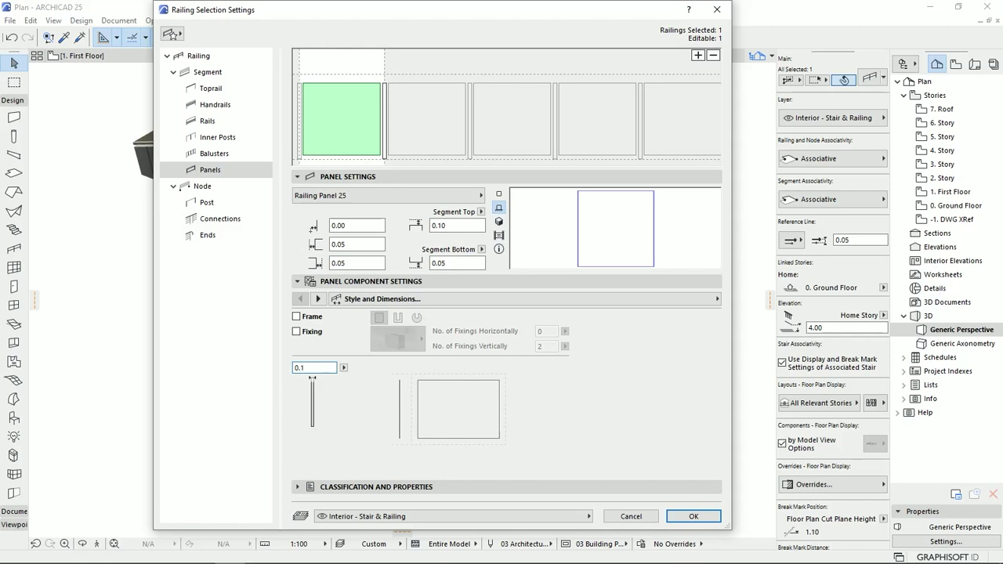
- Set the building material of the railing's panels to Gypsum Plasterboard
click(316, 300)
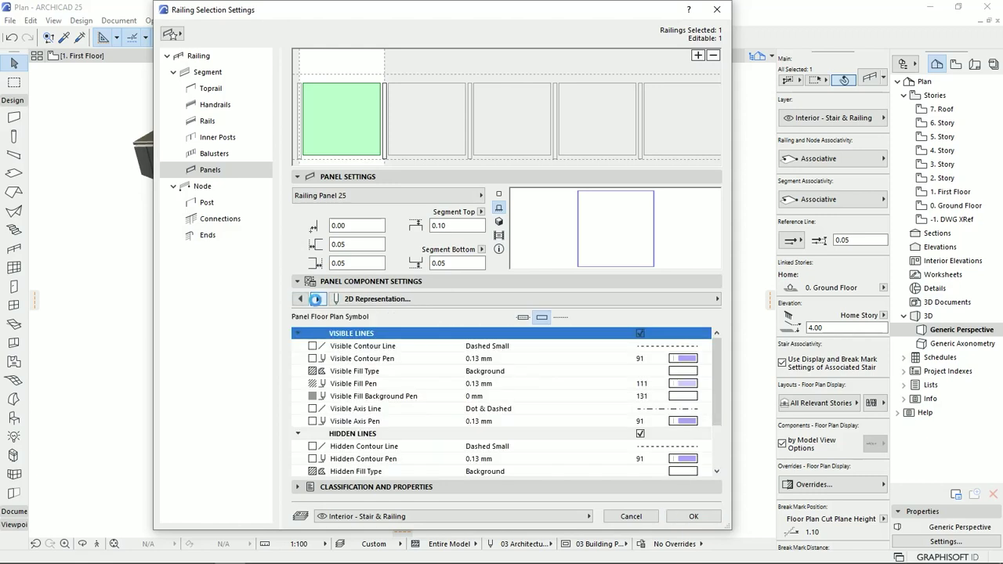
click(694, 422)
click(693, 429)
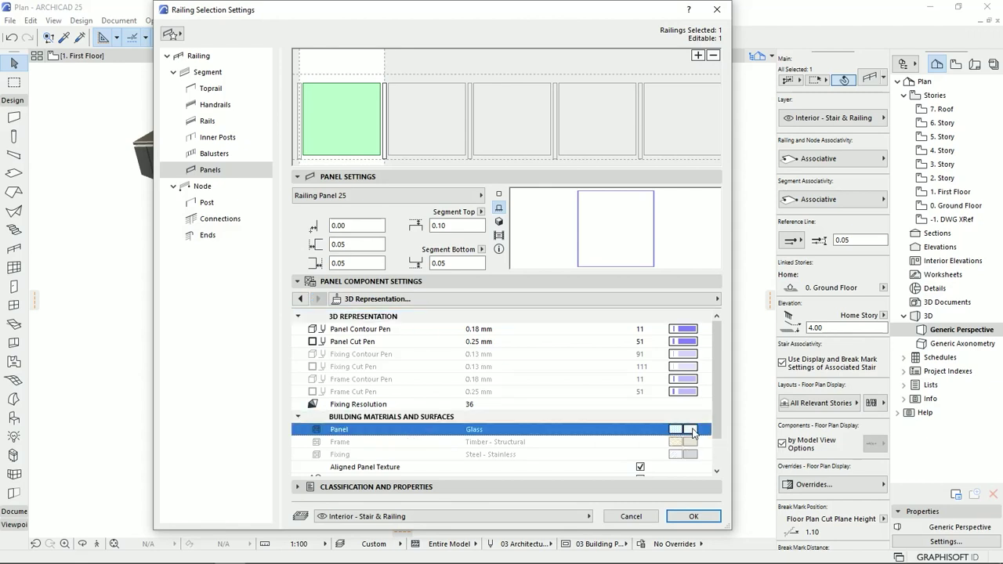
click(694, 429)
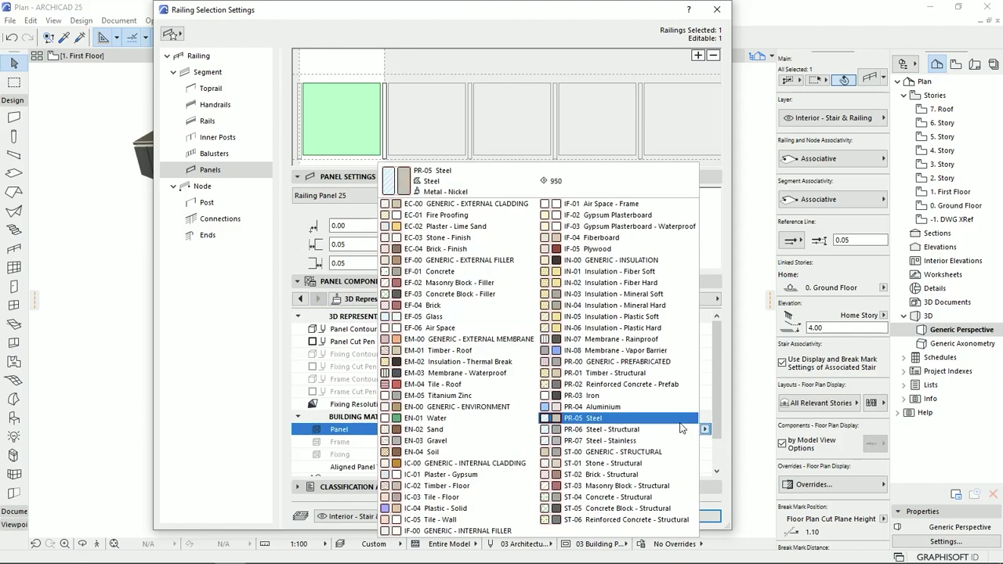
click(619, 217)
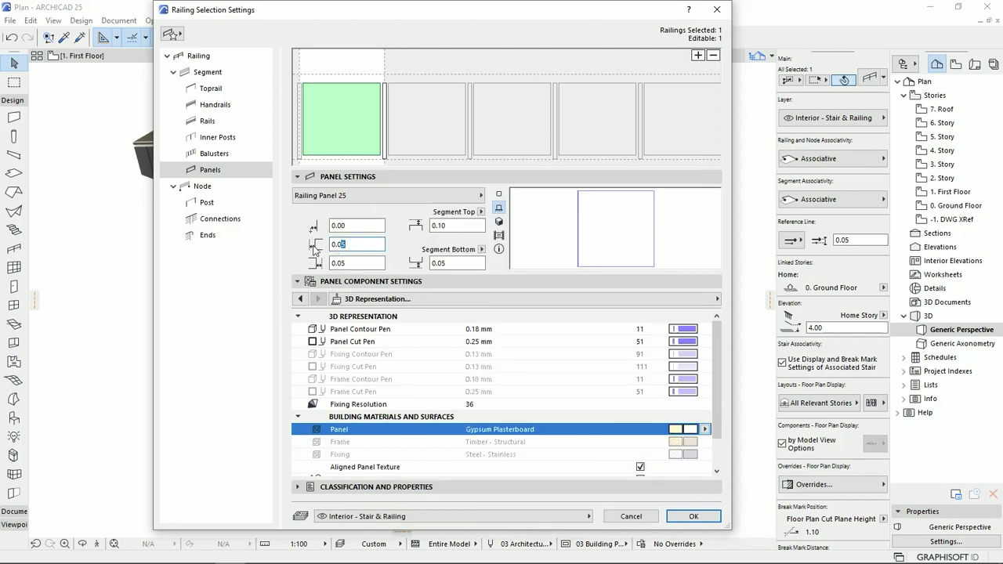
- Set the panel's side, segment top and segment bottom offsets to 0 and apply the settings to the railing
text(0)
drag(347, 264, 343, 265)
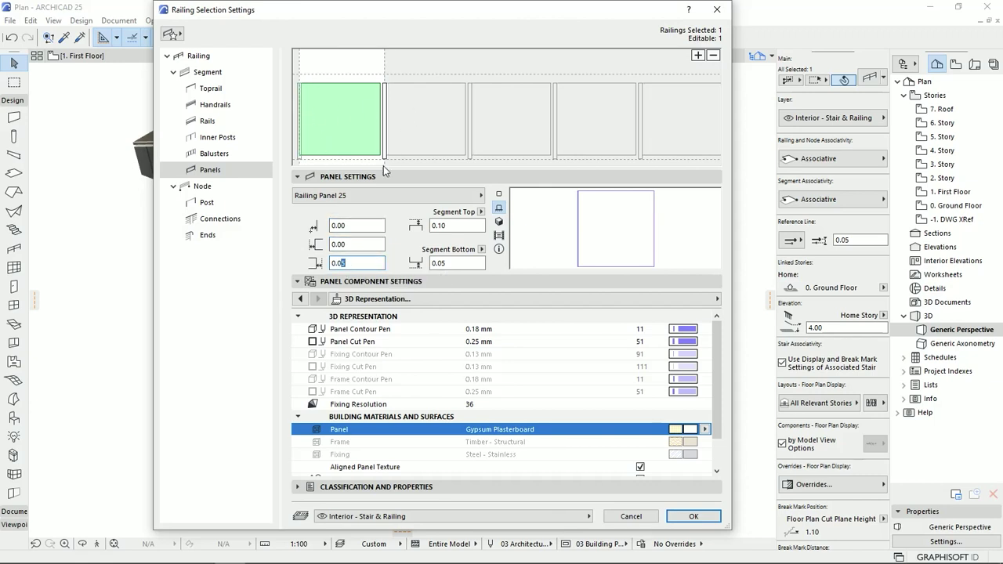
click(459, 224)
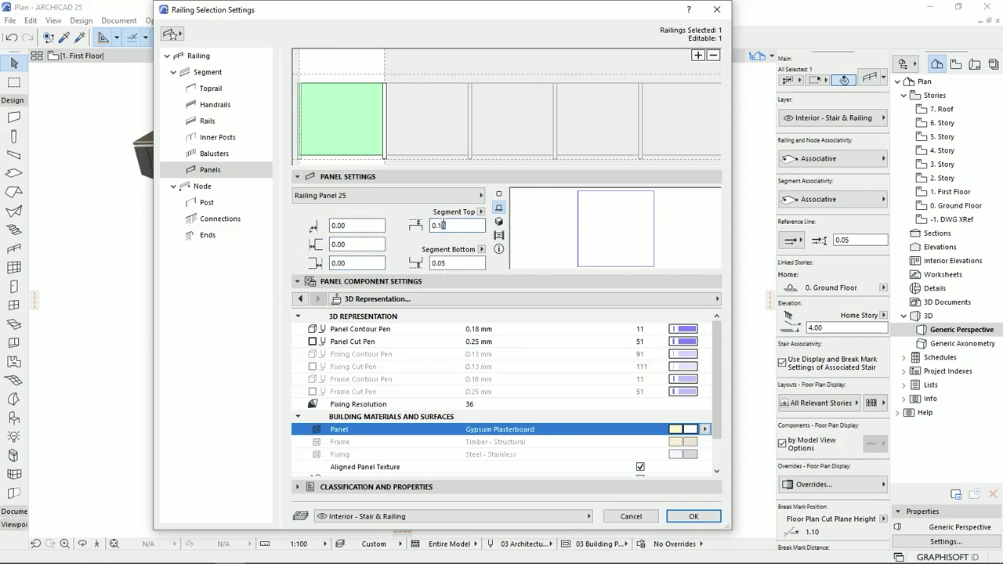
drag(448, 264, 443, 263)
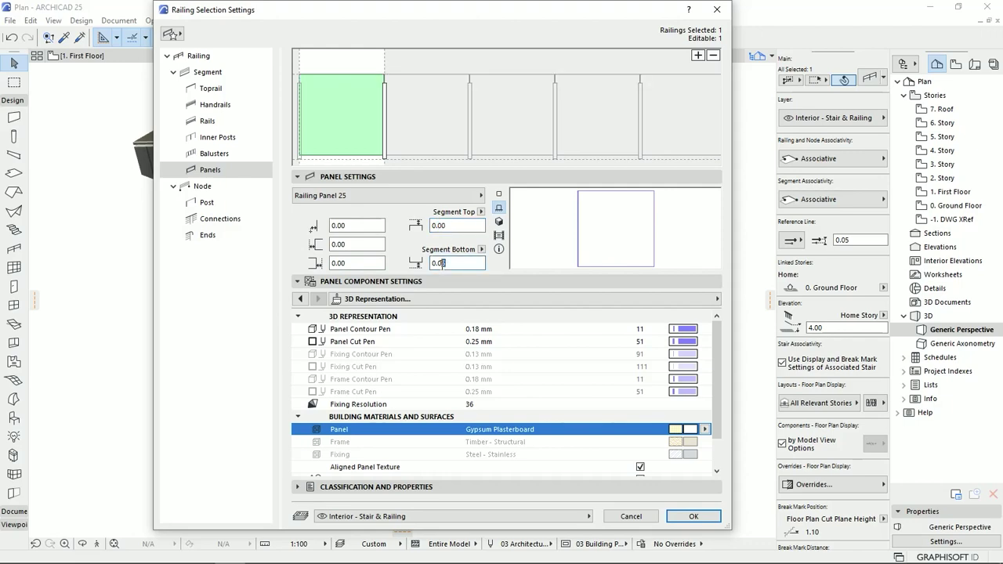
click(693, 517)
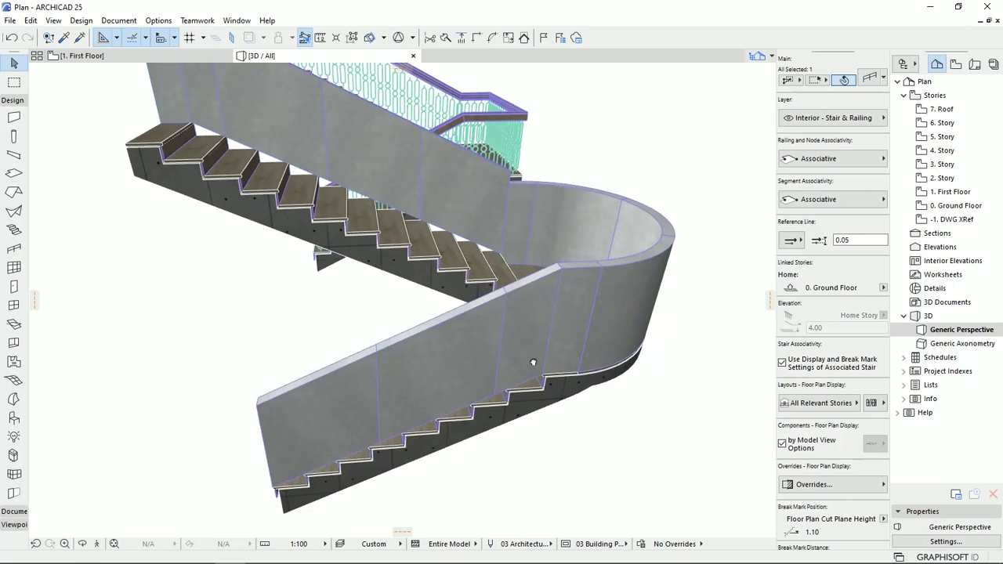
- Examine how the solid panel railing sits on the stair's flights and curved landing
scroll(428, 429, up, 4)
middle_drag(428, 430, 468, 408)
scroll(474, 400, down, 3)
shift+middle_drag(490, 365, 525, 355)
scroll(525, 355, up, 5)
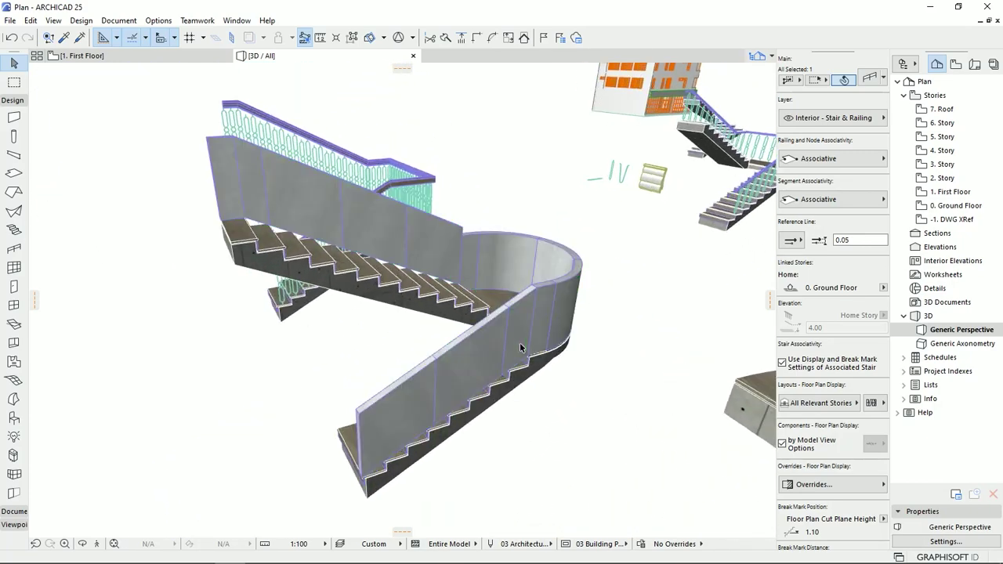
middle_drag(557, 306, 562, 298)
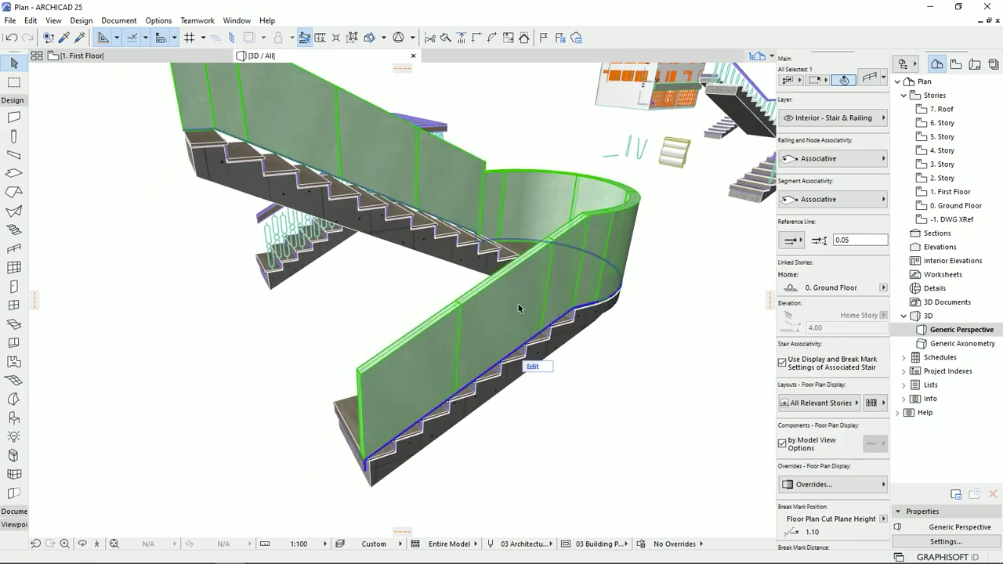
middle_drag(512, 322, 529, 329)
shift+middle_drag(502, 382, 493, 352)
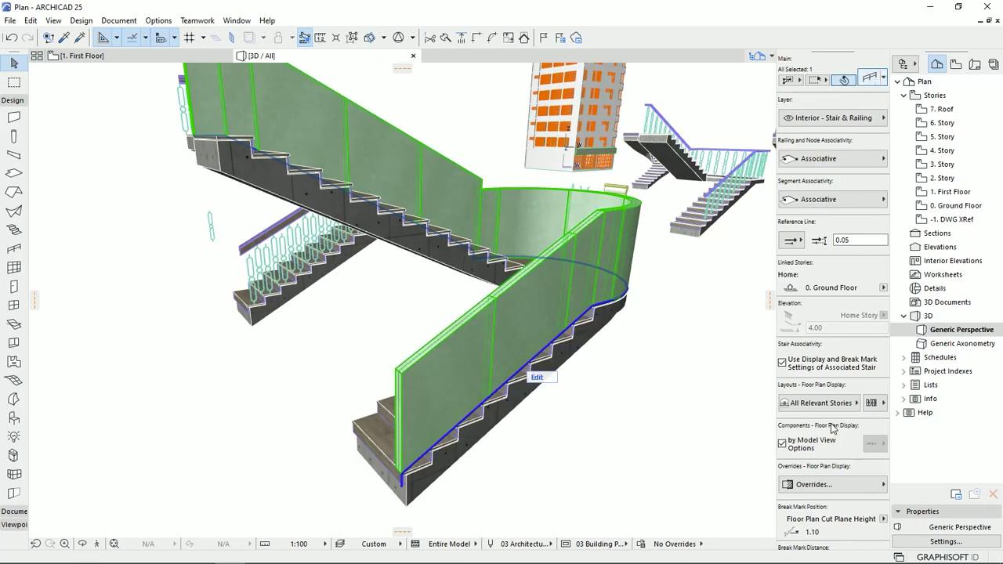
- Set the railing segment's bottom offset to -0.20, switch the reference line to the opposite side and set its offset to 0
key(ctrl+t)
click(209, 72)
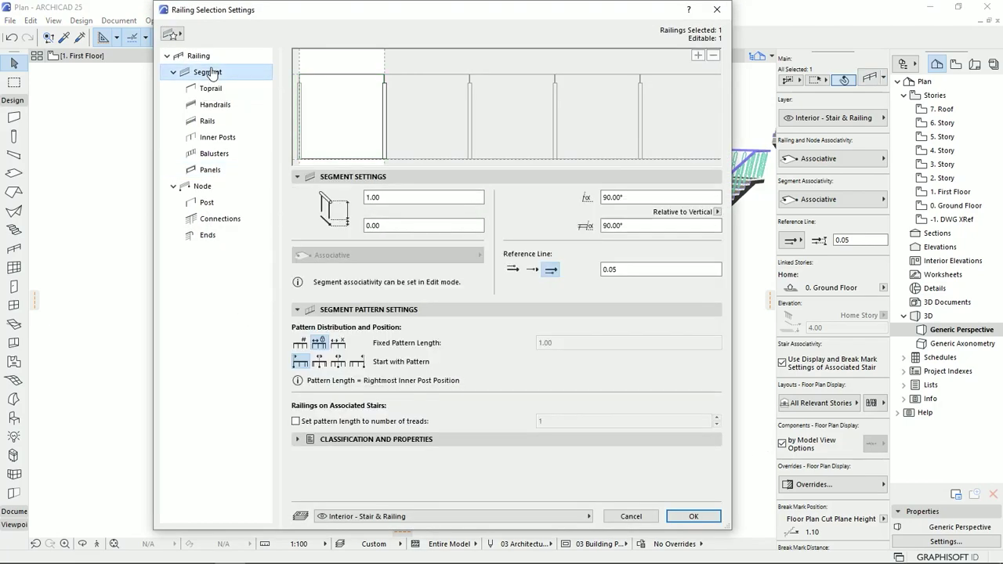
drag(457, 17, 987, 143)
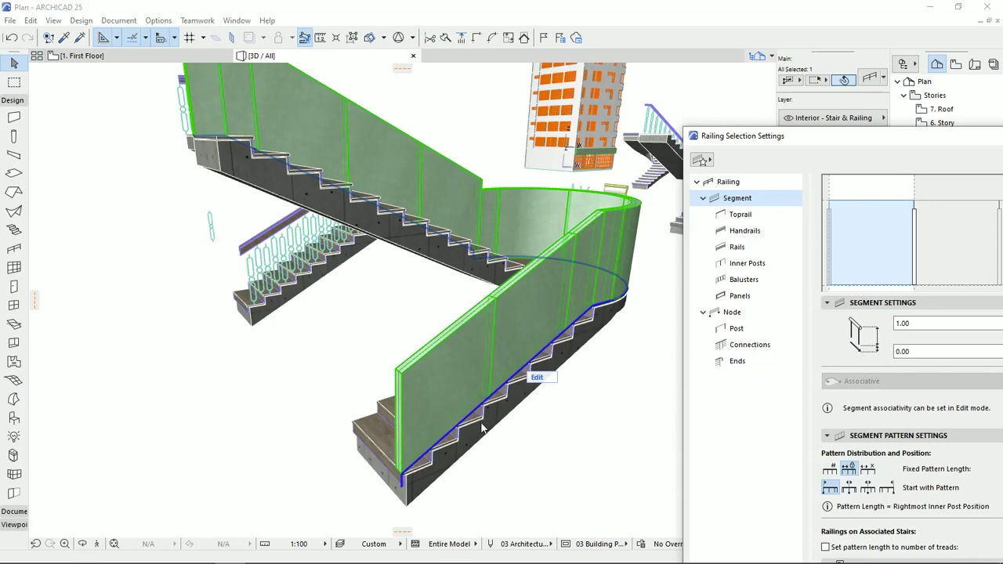
drag(847, 136, 280, 39)
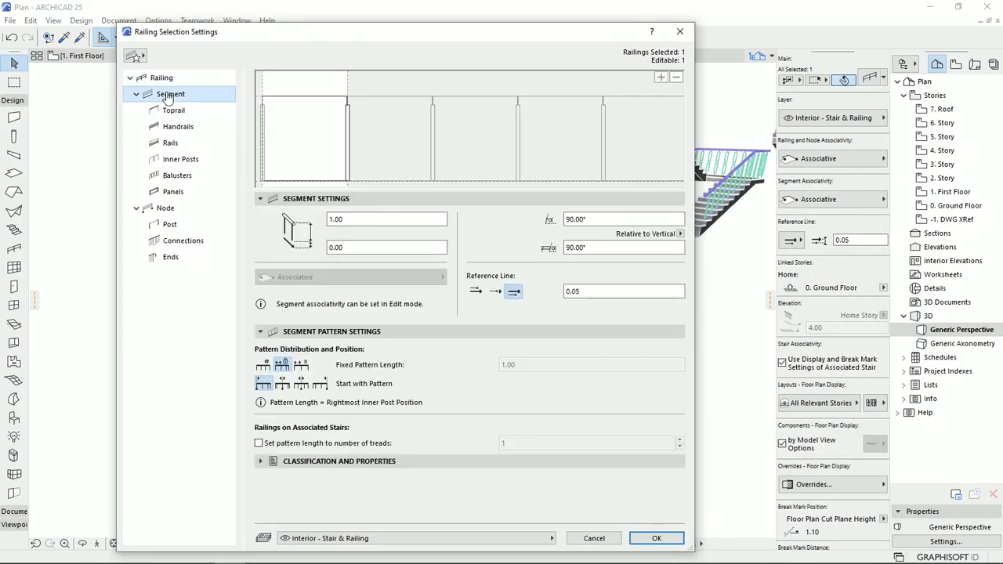
click(358, 248)
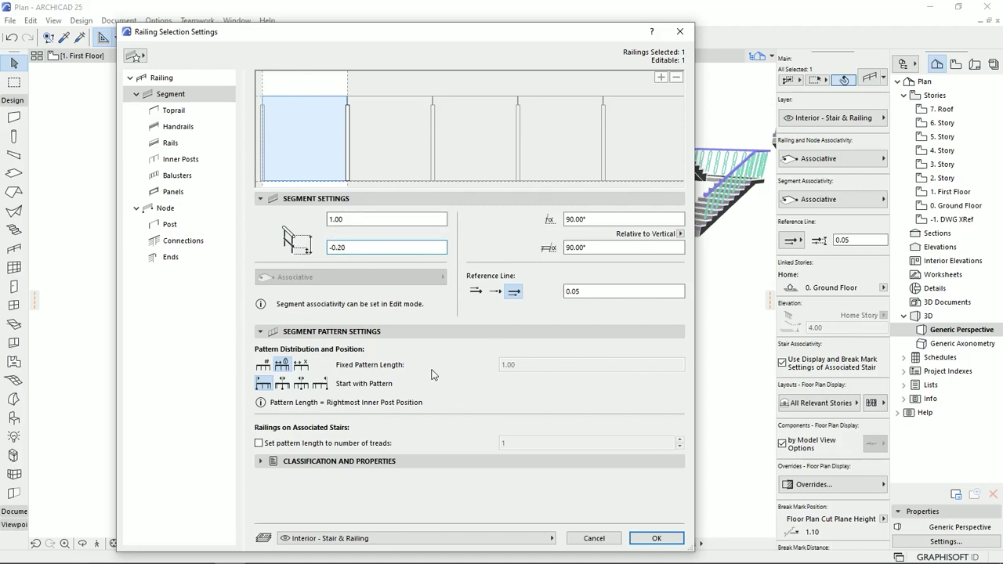
click(473, 292)
text(0)
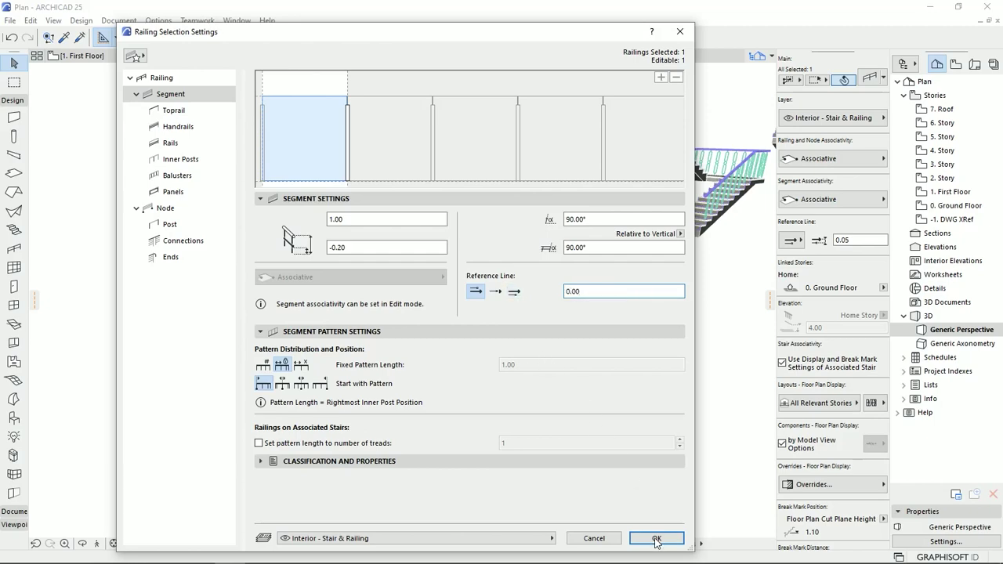
click(657, 539)
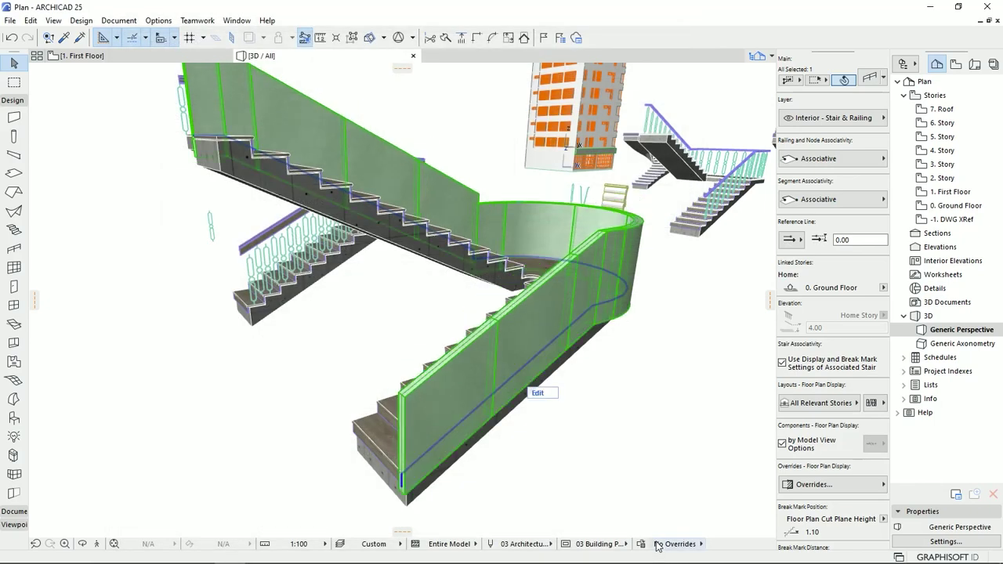
- Reduce the structural thickness of the monolithic flight on the curved-landing stair
shift+middle_drag(427, 393, 577, 537)
scroll(518, 401, up, 5)
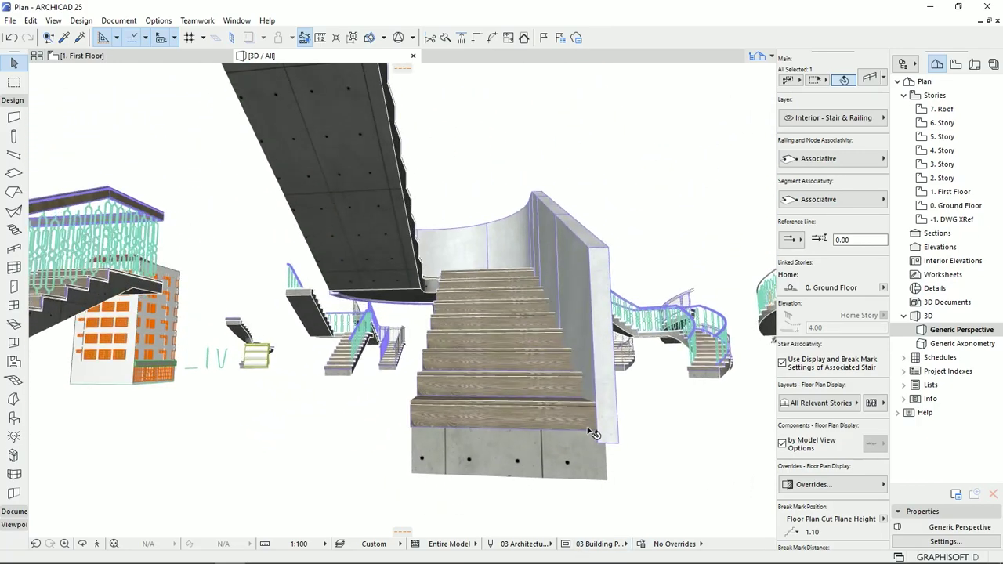
shift+middle_drag(534, 441, 406, 443)
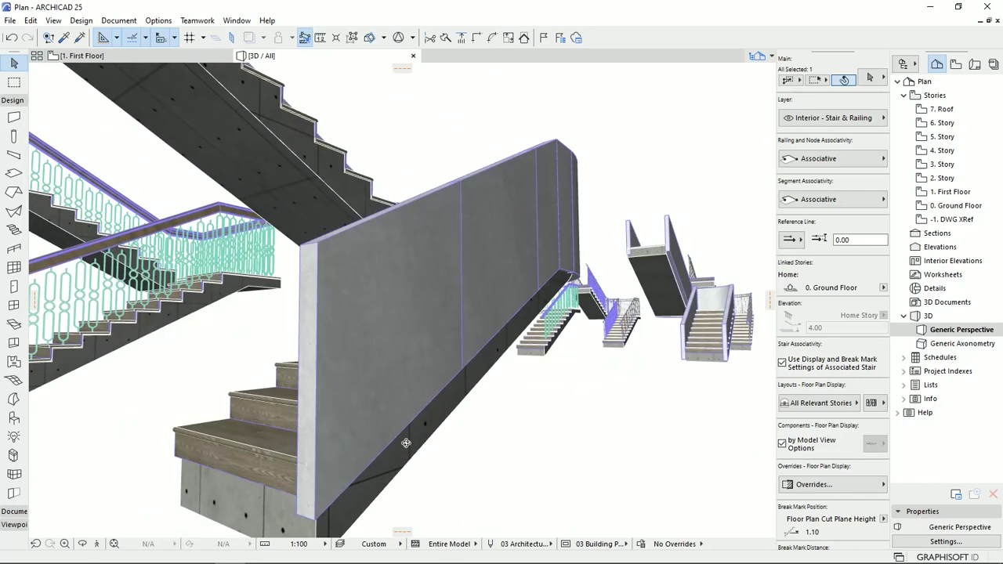
click(417, 435)
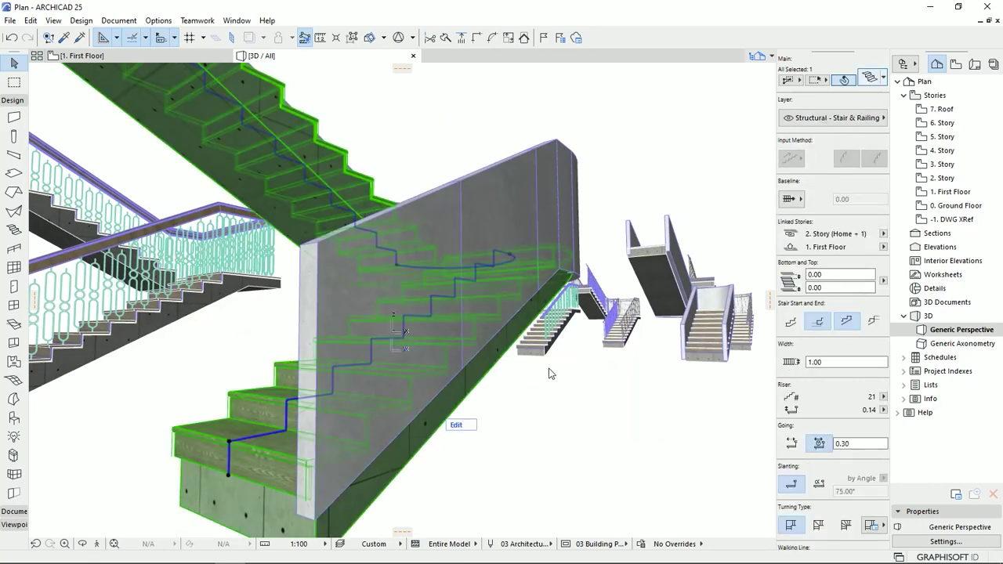
key(ctrl+t)
click(296, 102)
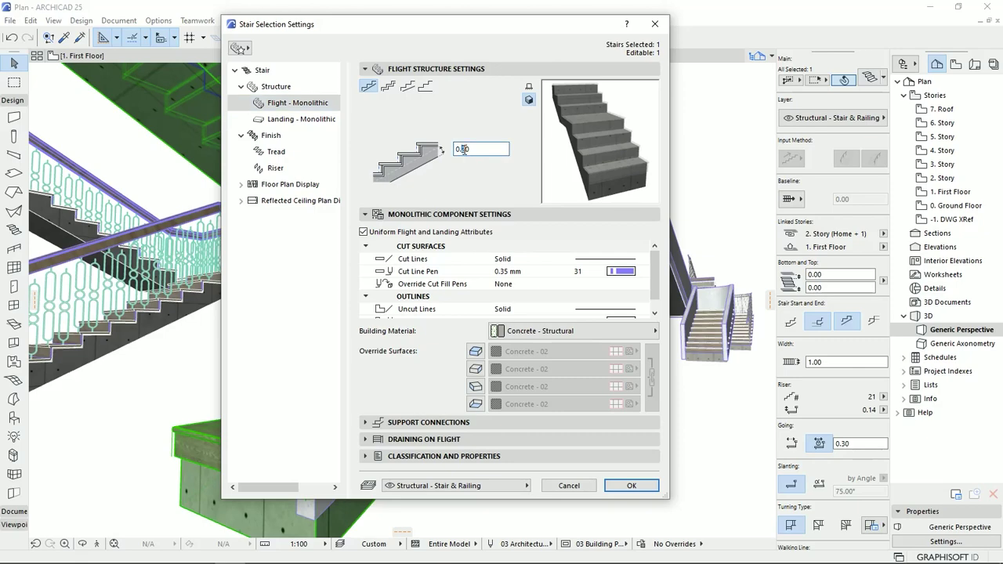
click(635, 486)
shift+middle_drag(472, 337, 419, 290)
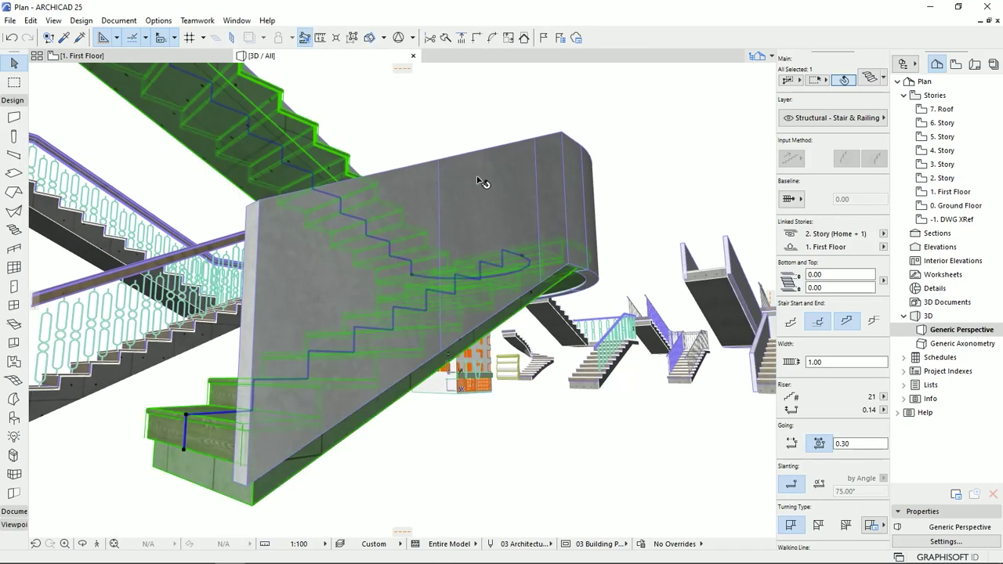
- Set the solid railing segment's height to 1.1 and its bottom offset to -0.30
click(482, 183)
click(869, 79)
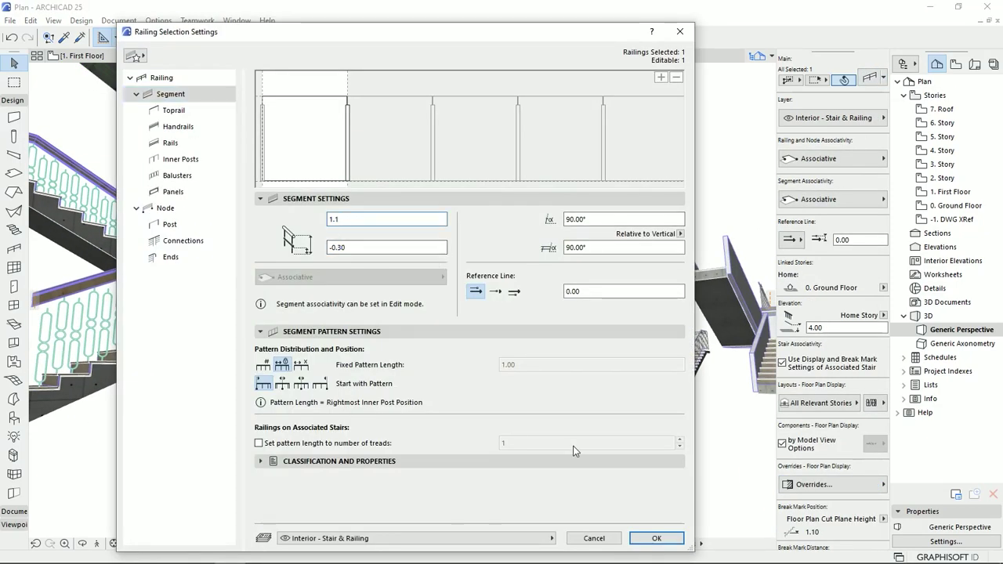
click(657, 538)
- Change the structural thickness of the stair's monolithic landing
shift+middle_drag(441, 272, 502, 168)
click(603, 270)
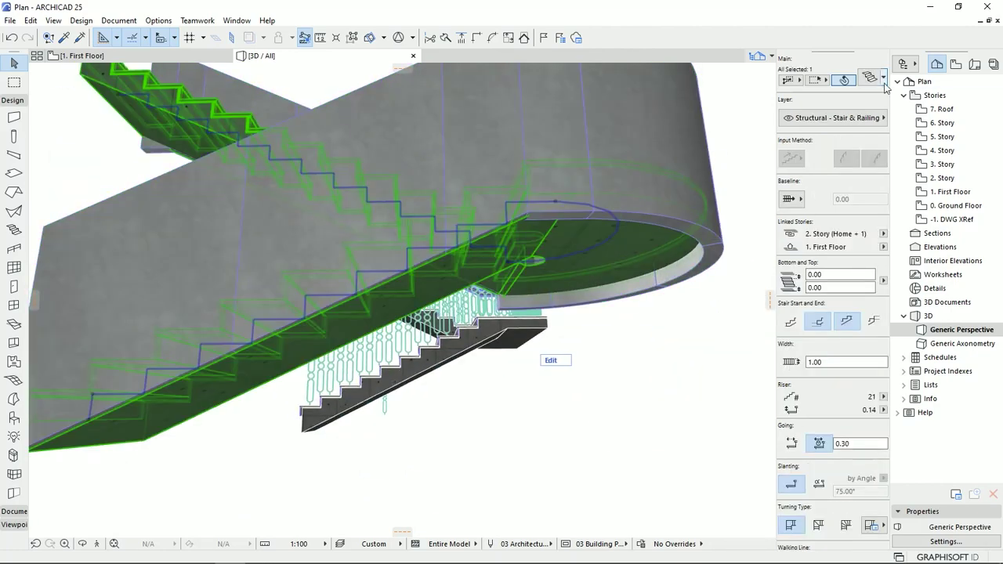
click(870, 78)
click(301, 118)
click(468, 150)
click(633, 484)
click(470, 469)
- Pick up the solid panel railing's settings and place a matching railing along the inner edge of the curved-landing stair
scroll(470, 469, down, 2)
shift+middle_drag(449, 276, 622, 420)
middle_drag(403, 239, 541, 298)
mouse_move(474, 295)
click(544, 306)
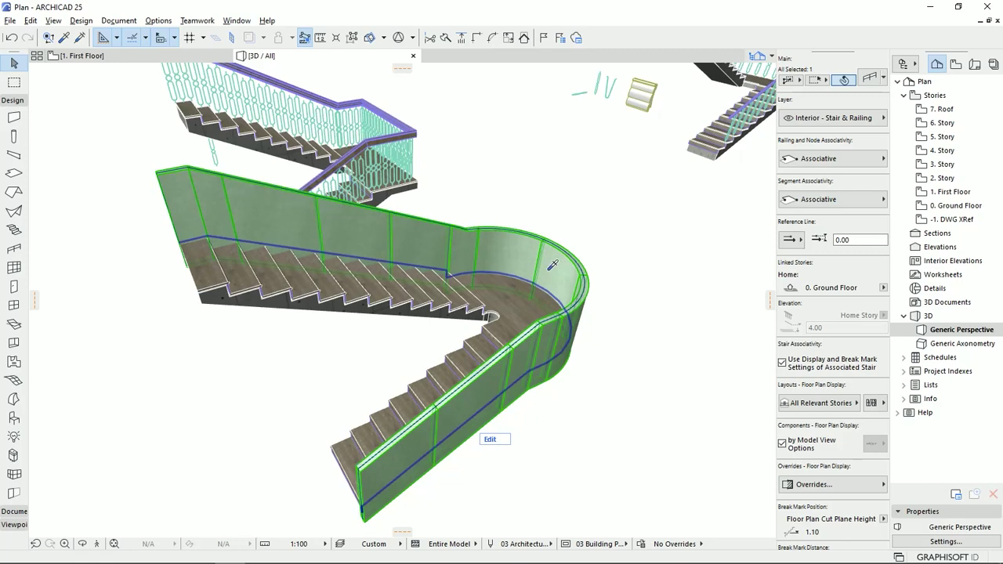
alt+click(552, 267)
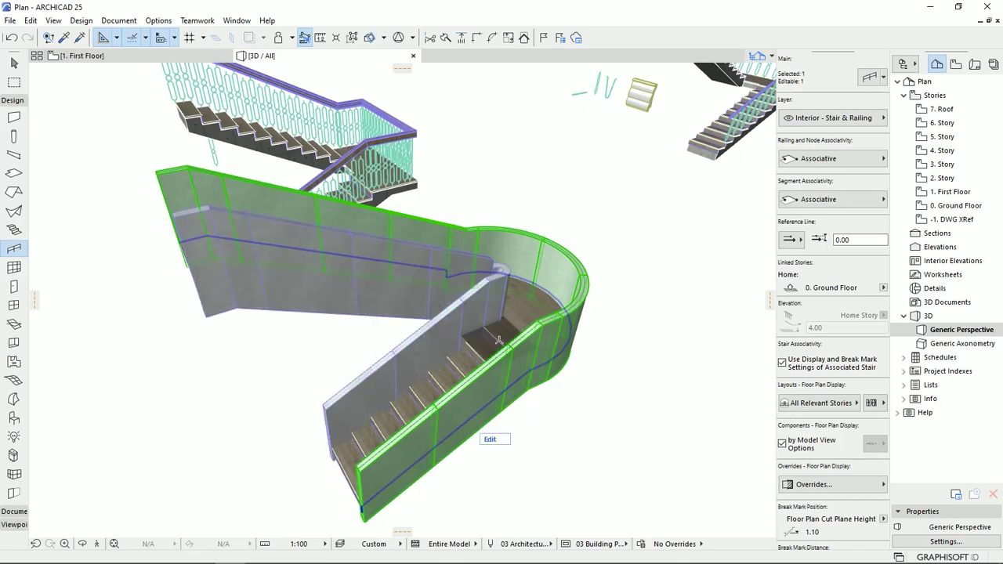
key(Escape)
shift+middle_drag(434, 391, 520, 355)
- Pick up the custom baluster railing's settings and place that railing along the outer edge of the neighbouring curved stair
scroll(499, 360, down, 6)
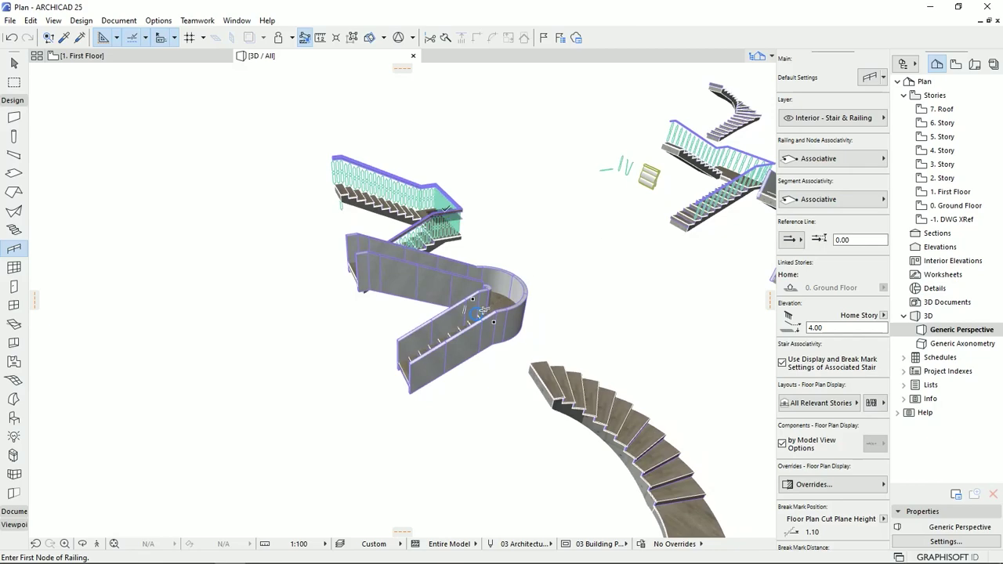
alt+click(460, 208)
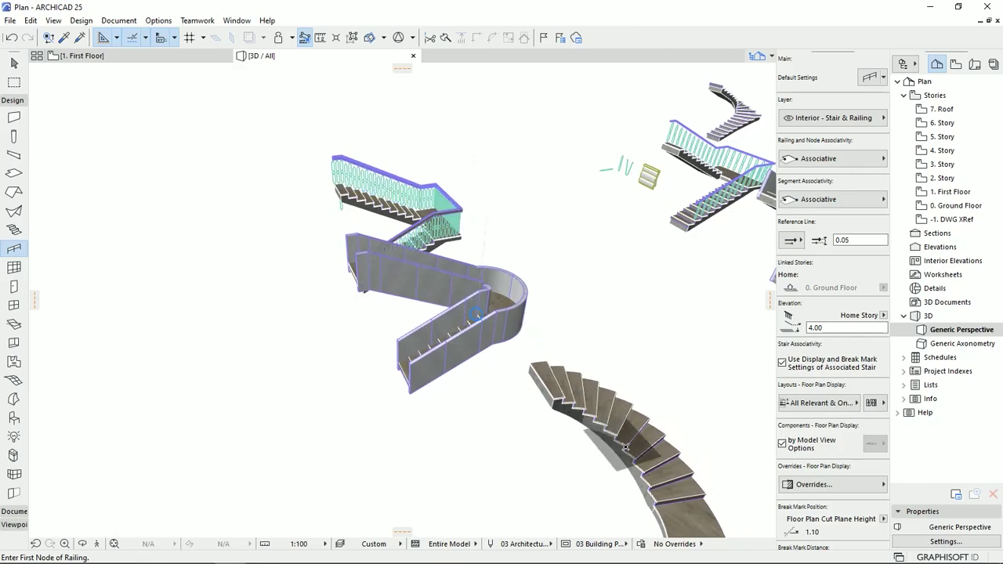
middle_drag(626, 445, 585, 417)
scroll(585, 416, up, 2)
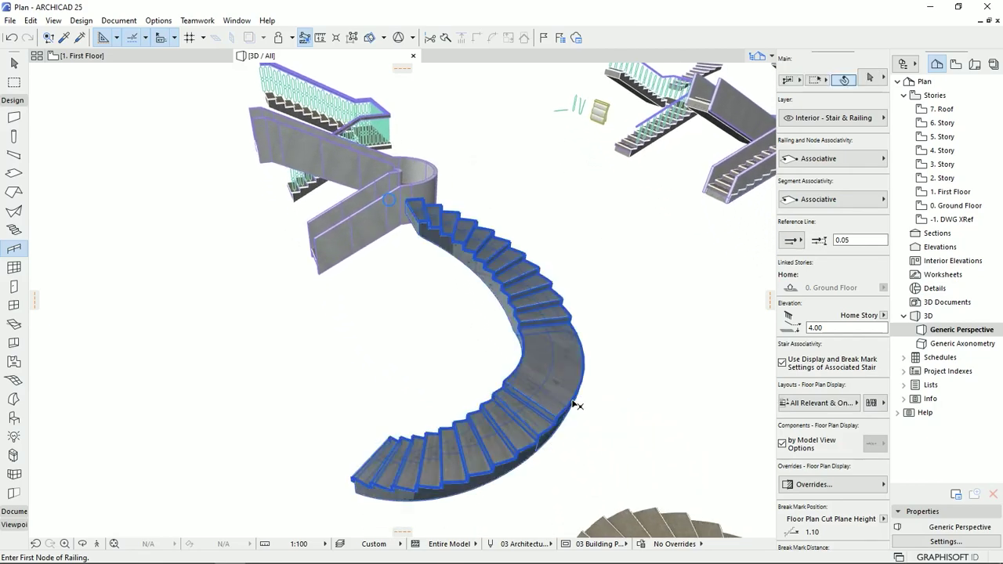
key(space)
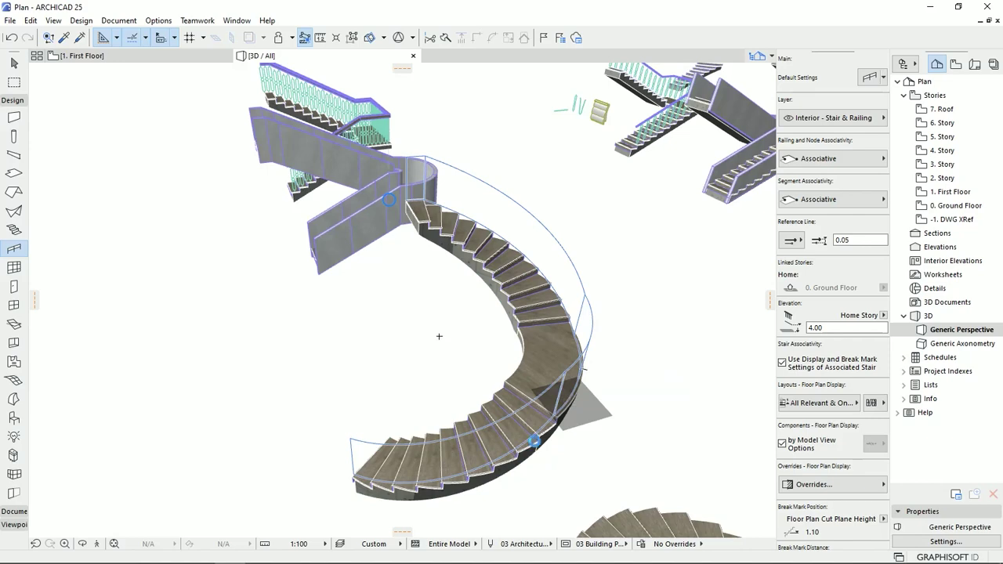
scroll(598, 398, down, 2)
middle_drag(598, 398, 382, 261)
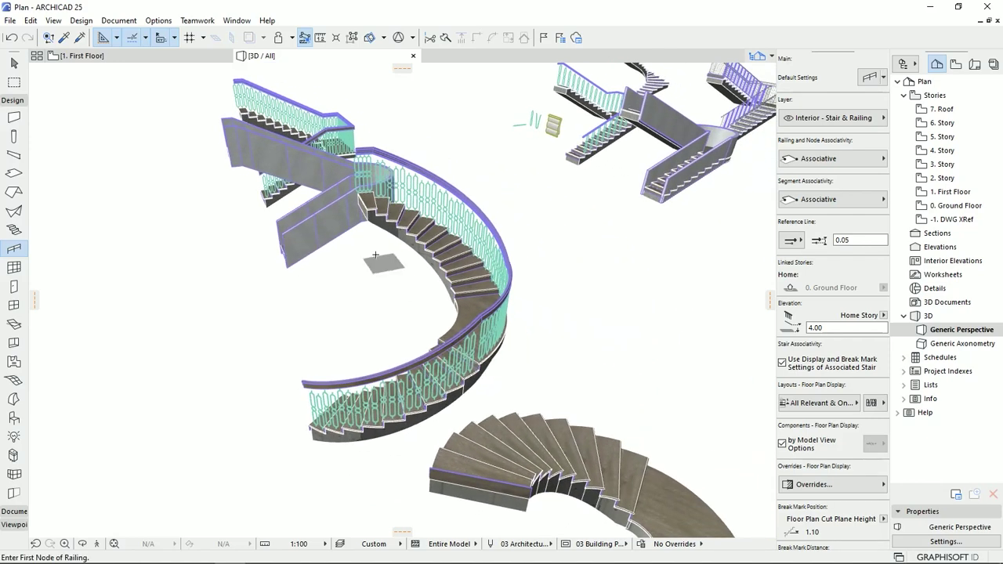
- Place solid panel railings along the outer edges of the two remaining curved stairs with landings
click(648, 464)
middle_drag(680, 519, 401, 201)
scroll(554, 373, down, 4)
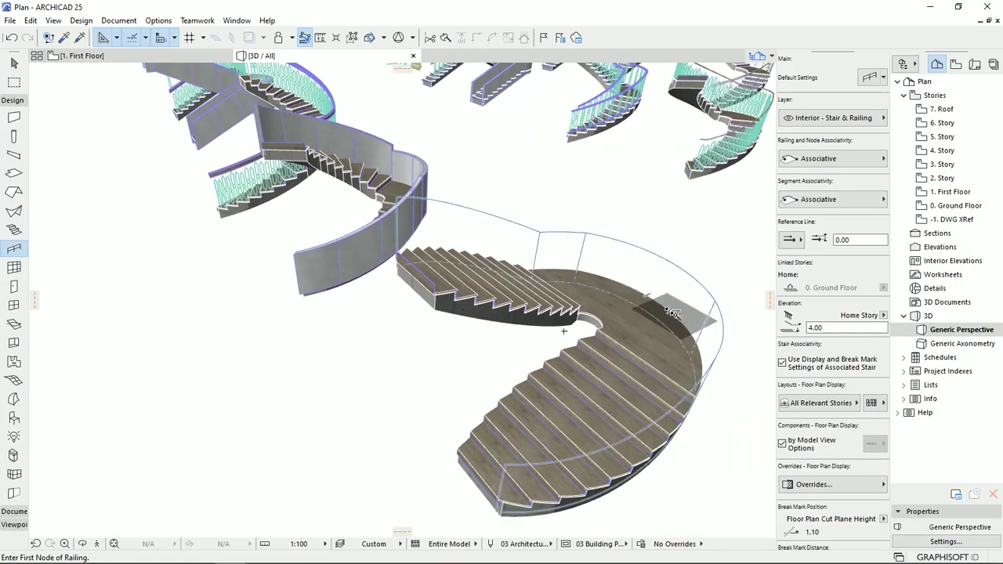
click(641, 372)
shift+middle_drag(640, 407, 635, 406)
shift+middle_drag(453, 273, 539, 359)
key(Escape)
- Pick up the custom baluster railing's settings and place it along the inner edges of the two curved stairs with solid outer railings
shift+middle_drag(456, 238, 493, 208)
alt+click(491, 212)
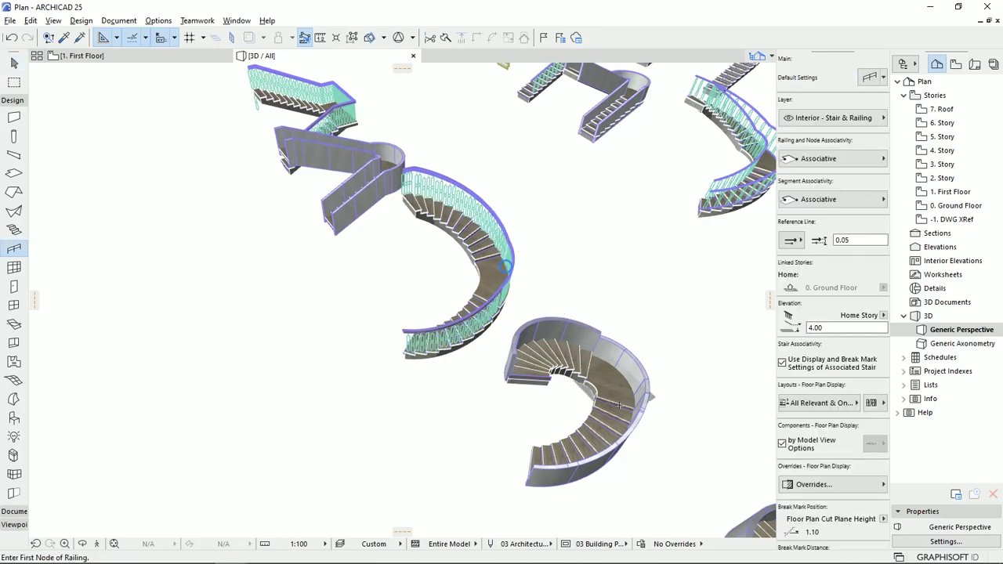
scroll(583, 423, up, 5)
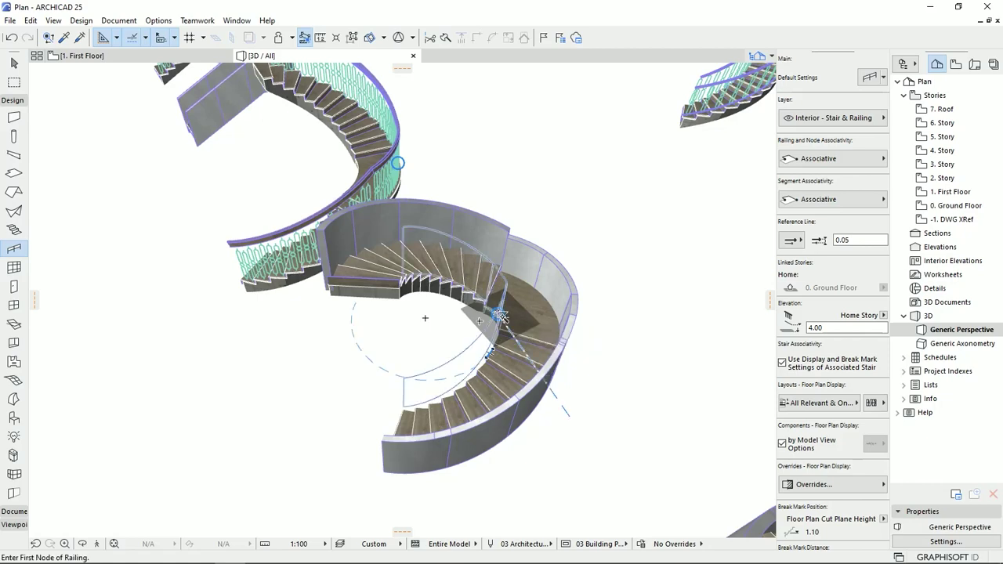
shift+middle_drag(528, 346, 386, 181)
scroll(455, 204, down, 1)
middle_drag(533, 322, 416, 257)
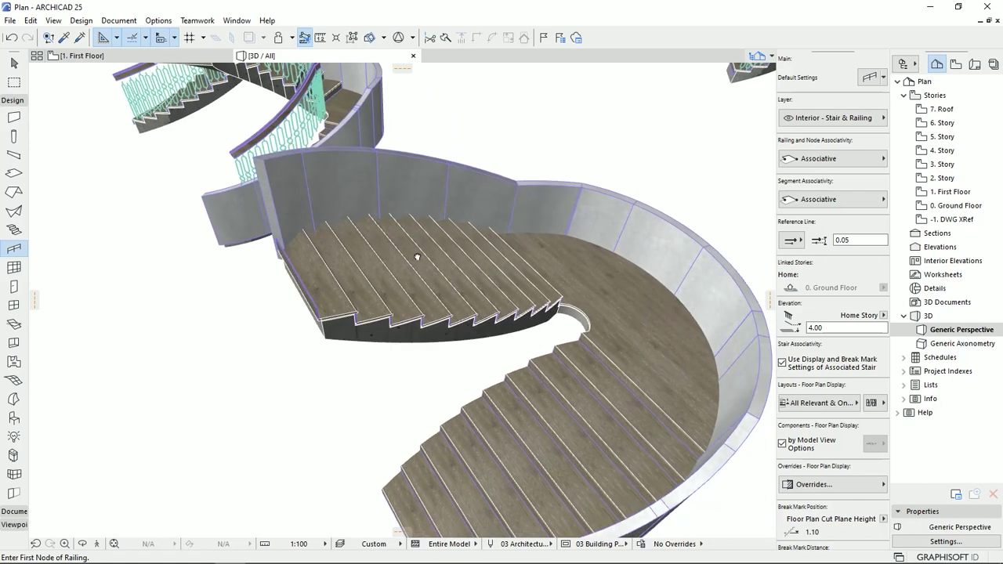
scroll(451, 289, down, 3)
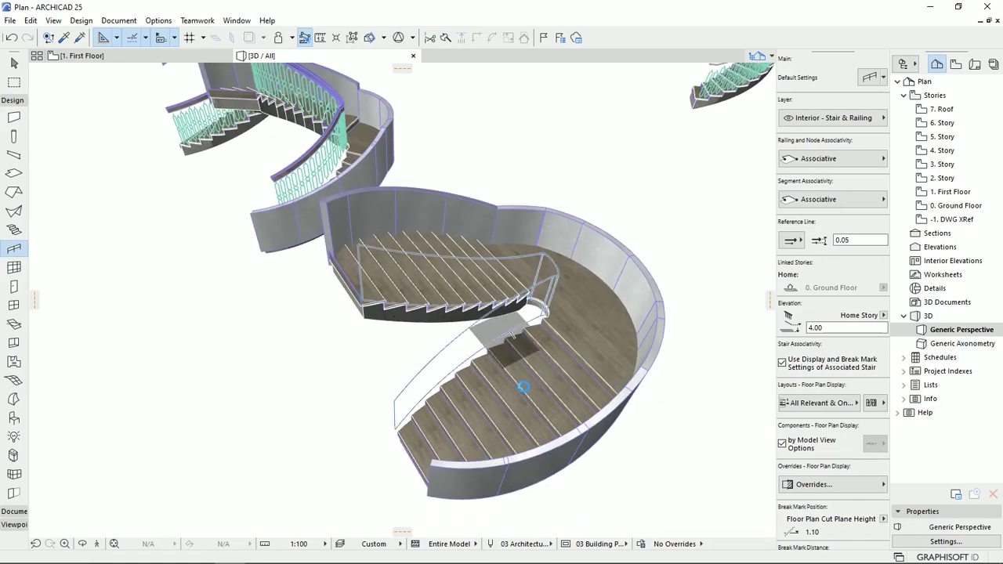
scroll(495, 399, down, 5)
middle_drag(504, 399, 675, 446)
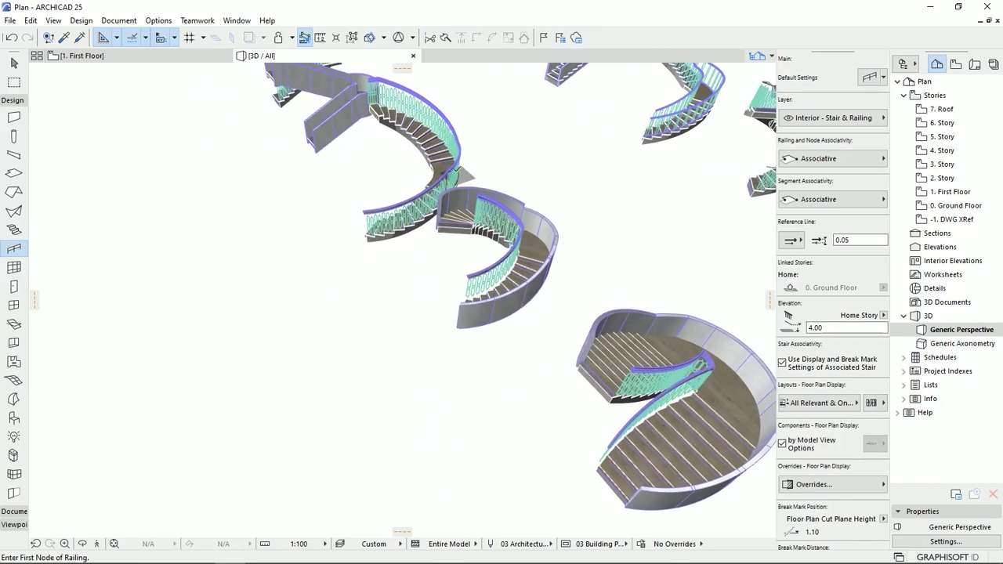